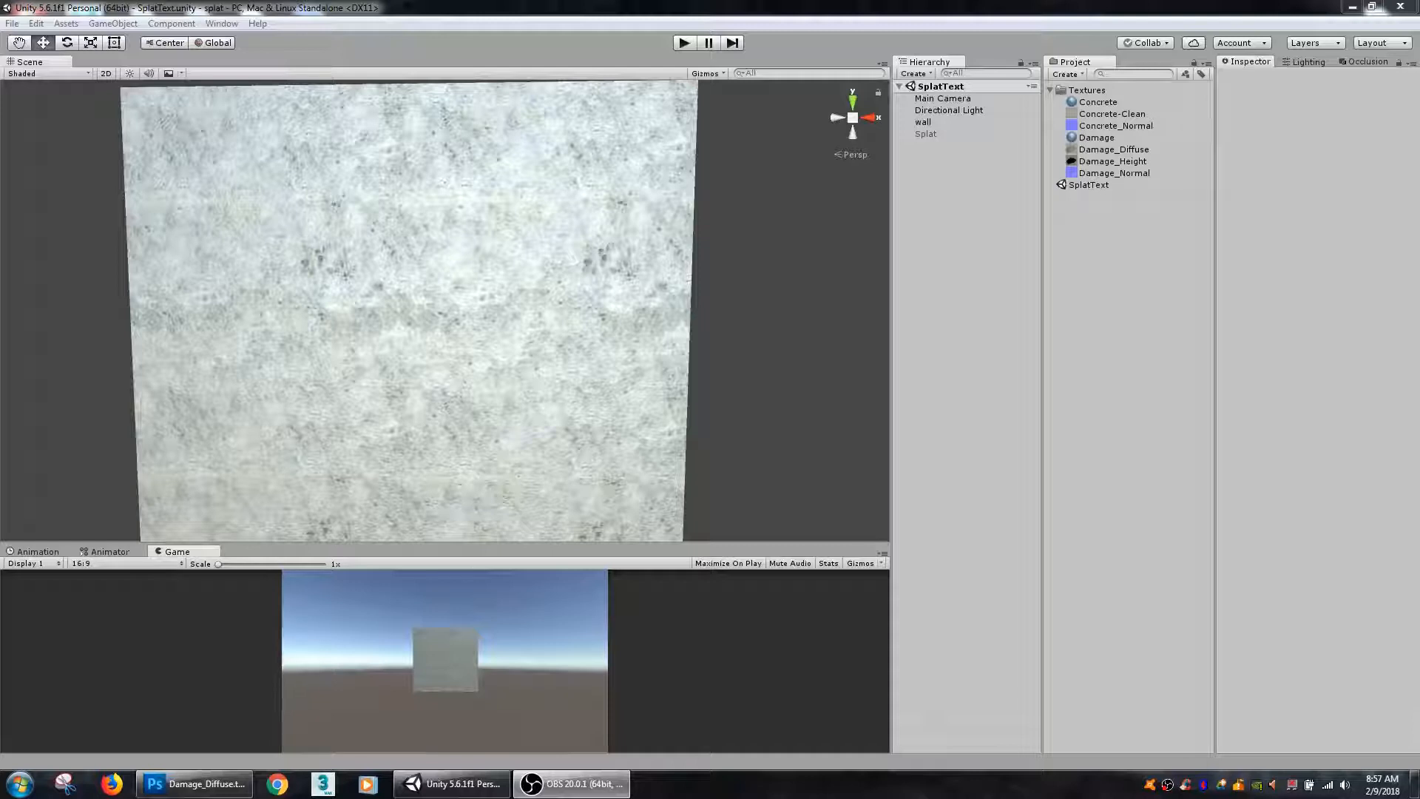
- Inspect the Concrete material's settings and preview alongside the wall in the scene
{"action": "left_click_drag", "start_coordinate": [582, 322], "coordinate": [622, 370], "text": "alt"}
{"action": "left_click_drag", "start_coordinate": [657, 544], "coordinate": [657, 593]}
{"action": "mouse_move", "coordinate": [869, 337]}
{"action": "left_mouse_down", "text": "alt"}
{"action": "mouse_move", "coordinate": [808, 302]}
{"action": "mouse_move", "coordinate": [847, 324]}
{"action": "left_mouse_up", "text": "alt"}
{"action": "left_click", "coordinate": [1098, 102]}
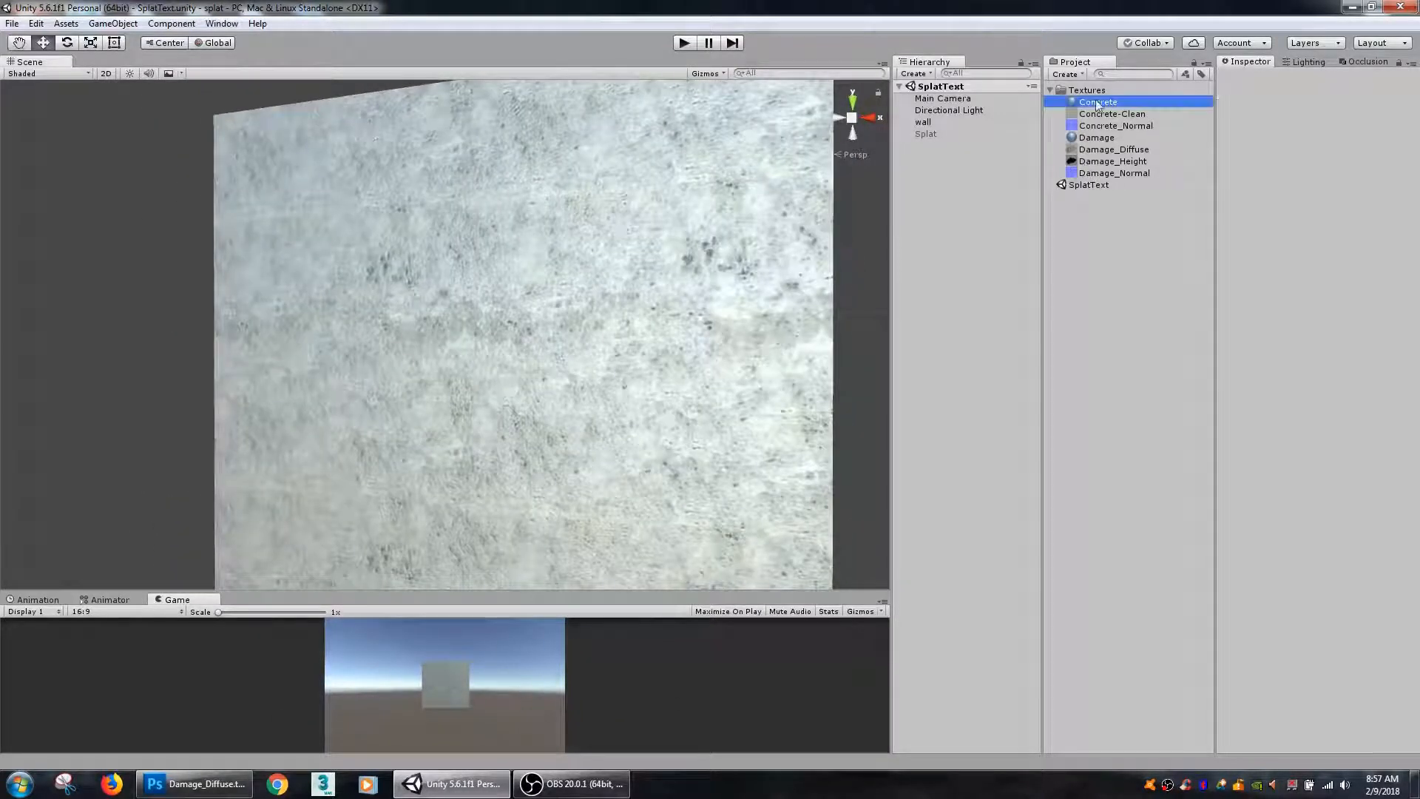
{"action": "left_click_drag", "start_coordinate": [1280, 345], "coordinate": [1280, 386]}
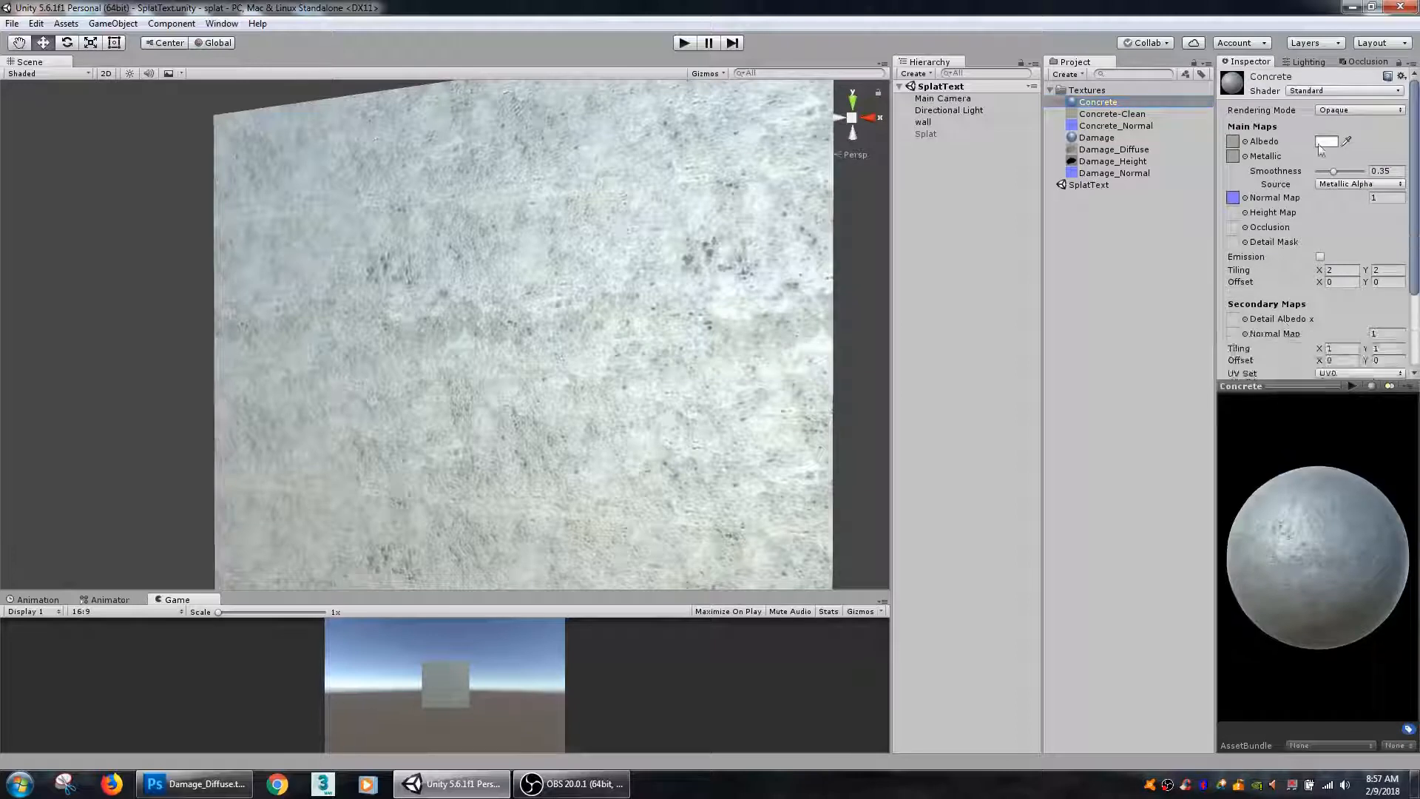
{"action": "left_click_drag", "start_coordinate": [1328, 547], "coordinate": [1350, 564]}
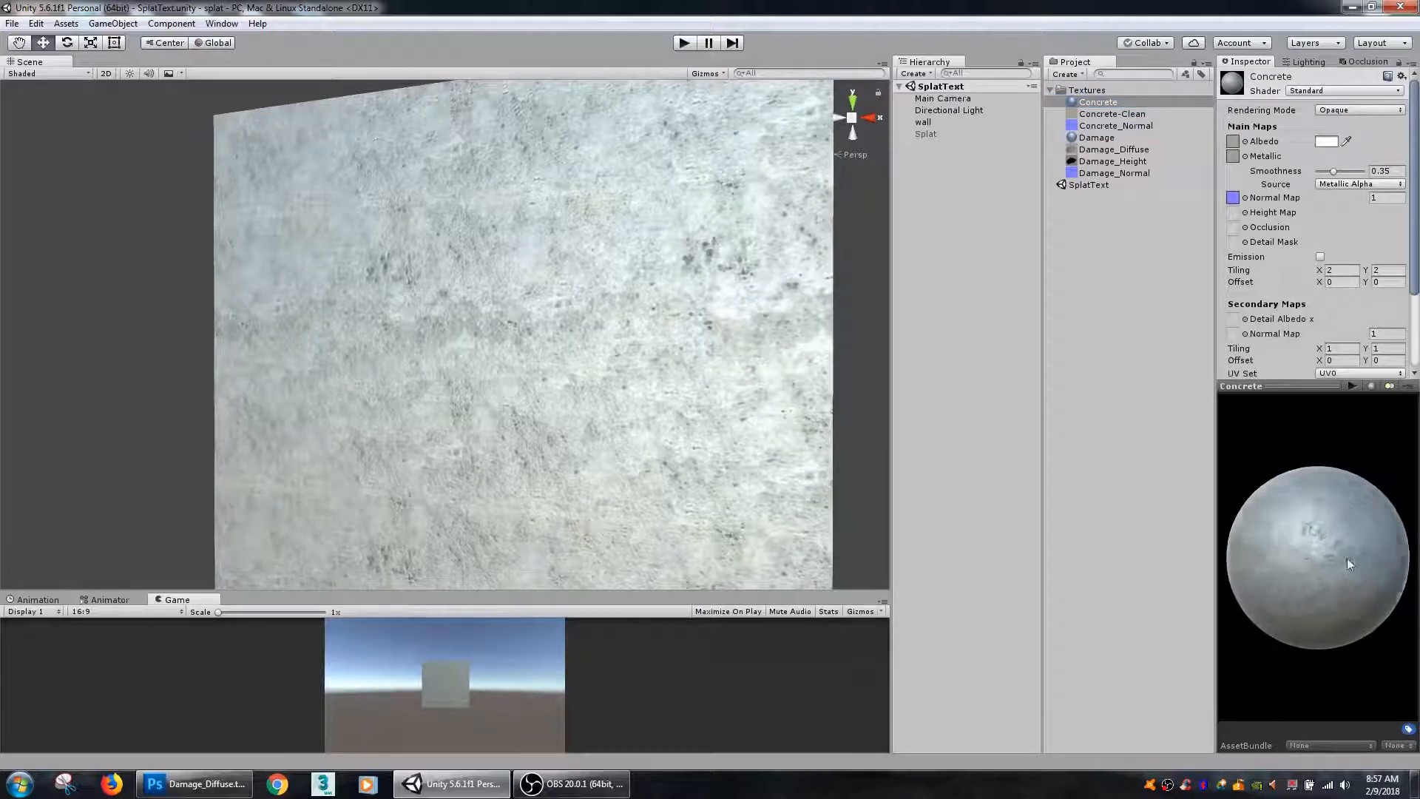
- Locate the Concrete material's albedo texture and view the Concrete-Clean and Concrete_Normal textures in a wider preview
{"action": "left_click", "coordinate": [1232, 141]}
{"action": "left_click", "coordinate": [1154, 113]}
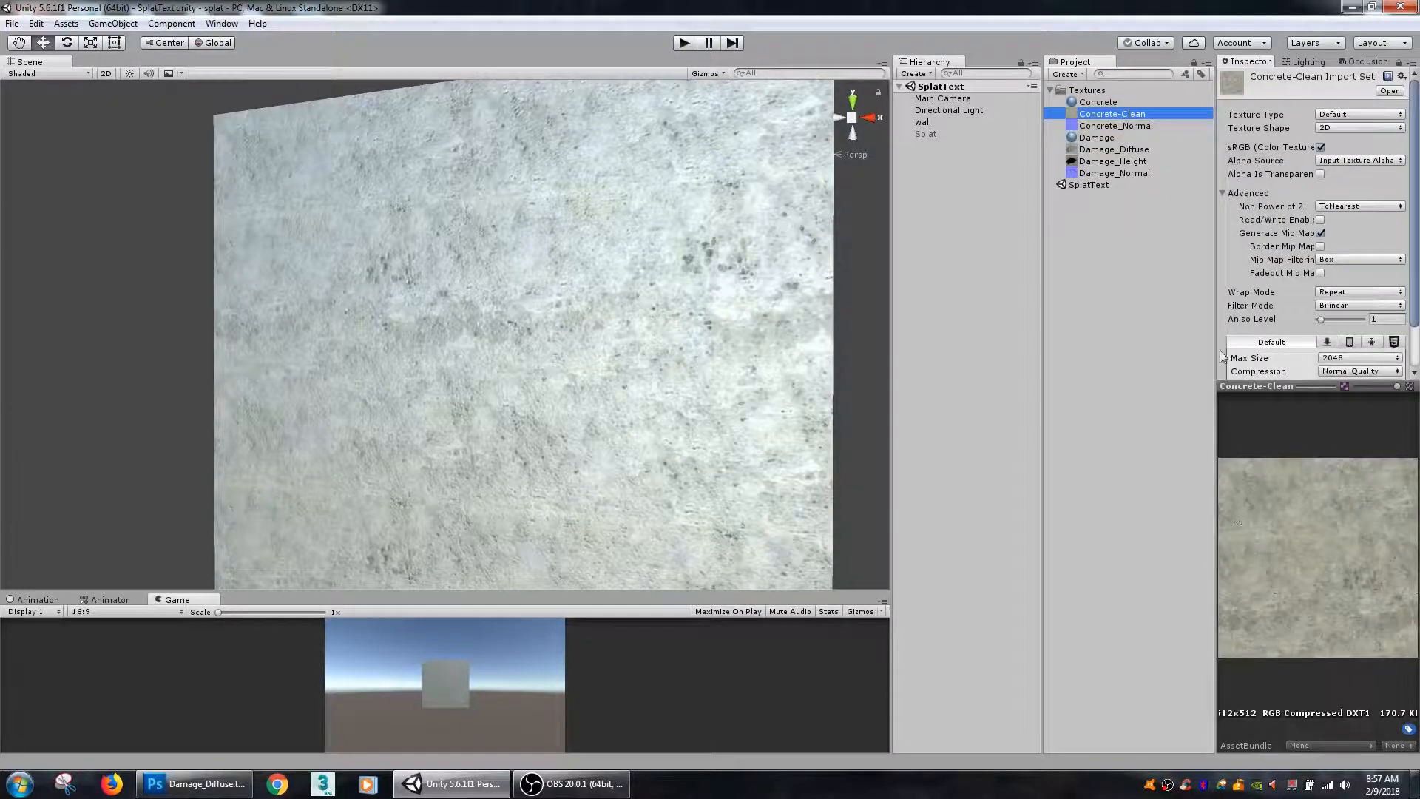
{"action": "left_click_drag", "start_coordinate": [1217, 355], "coordinate": [1105, 374]}
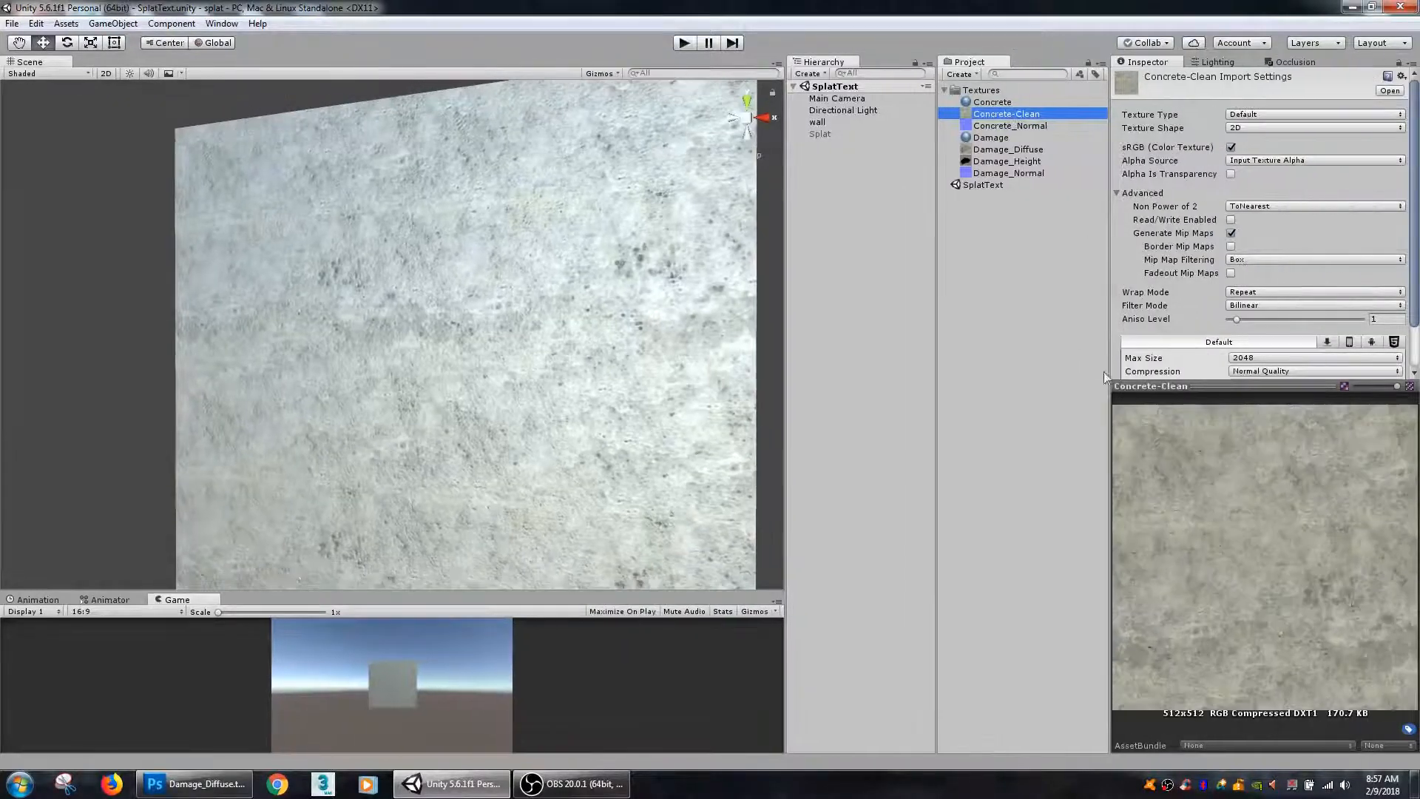
{"action": "left_click", "coordinate": [1036, 125]}
{"action": "left_click_drag", "start_coordinate": [1109, 478], "coordinate": [1037, 481]}
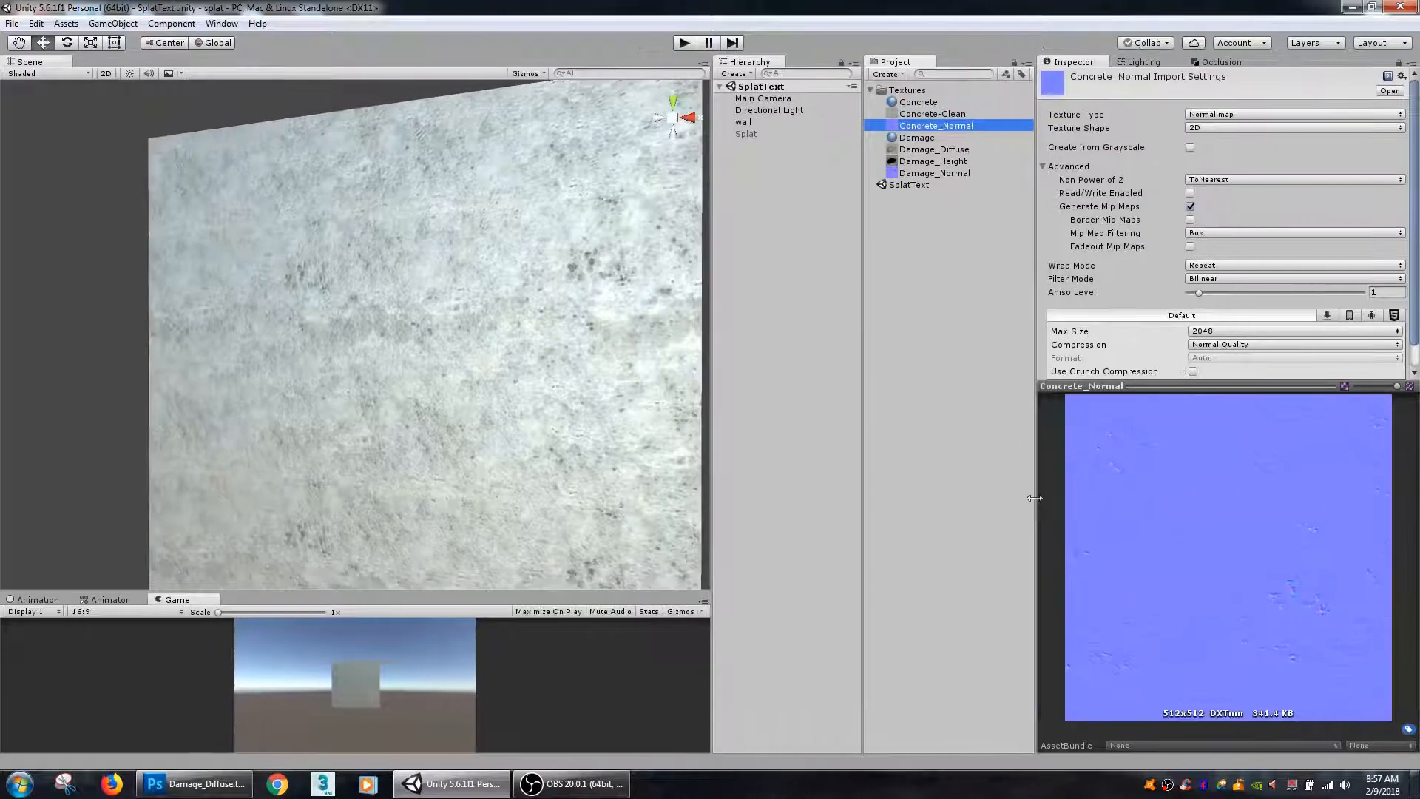
- Examine the concrete wall's surface up close and review the Concrete material again
{"action": "left_click_drag", "start_coordinate": [529, 364], "coordinate": [438, 367], "text": "alt"}
{"action": "scroll", "coordinate": [415, 311], "scroll_direction": "up", "scroll_amount": 3}
{"action": "left_click_drag", "start_coordinate": [497, 305], "coordinate": [514, 352], "text": "alt"}
{"action": "left_click_drag", "start_coordinate": [712, 358], "coordinate": [865, 370]}
{"action": "left_click", "coordinate": [1095, 102]}
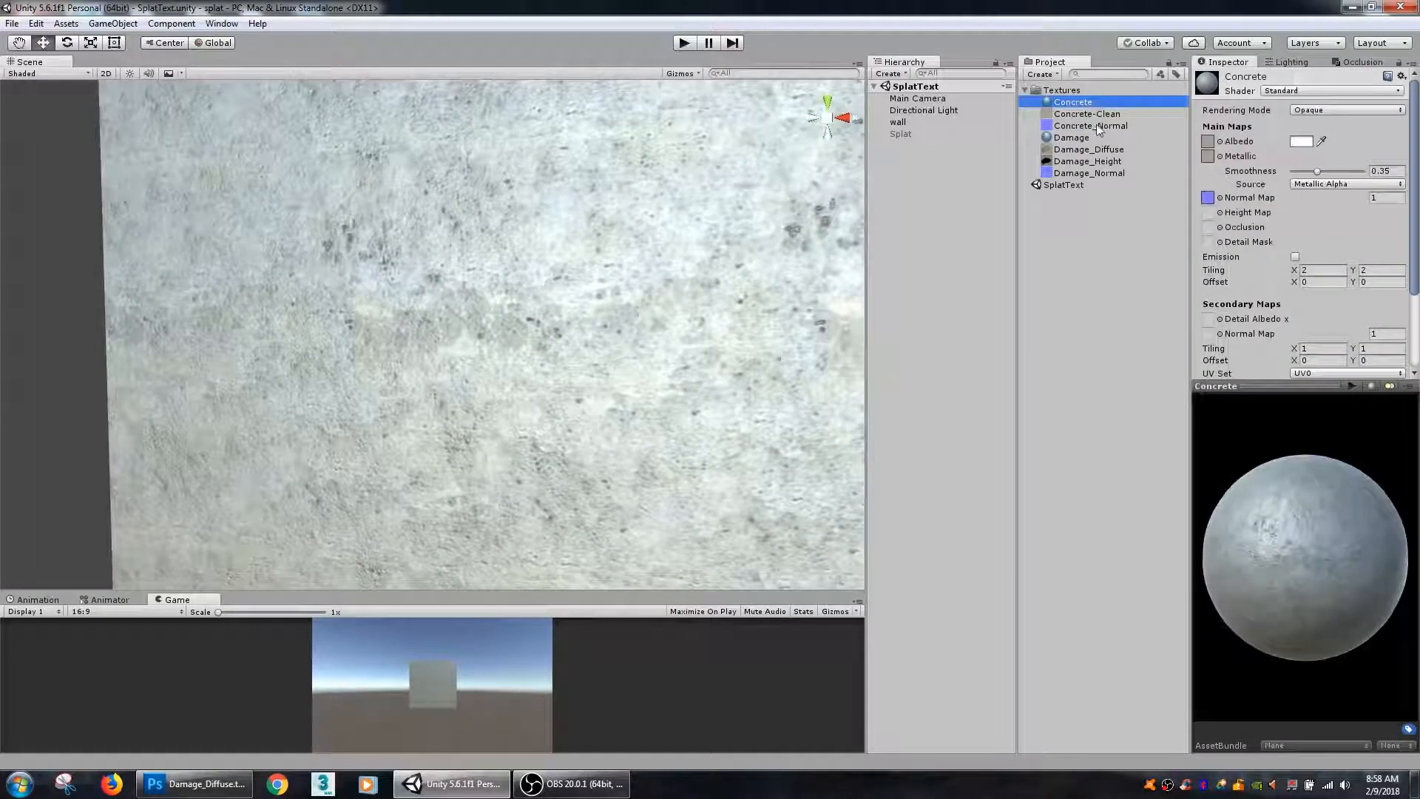
{"action": "left_click", "coordinate": [898, 249]}
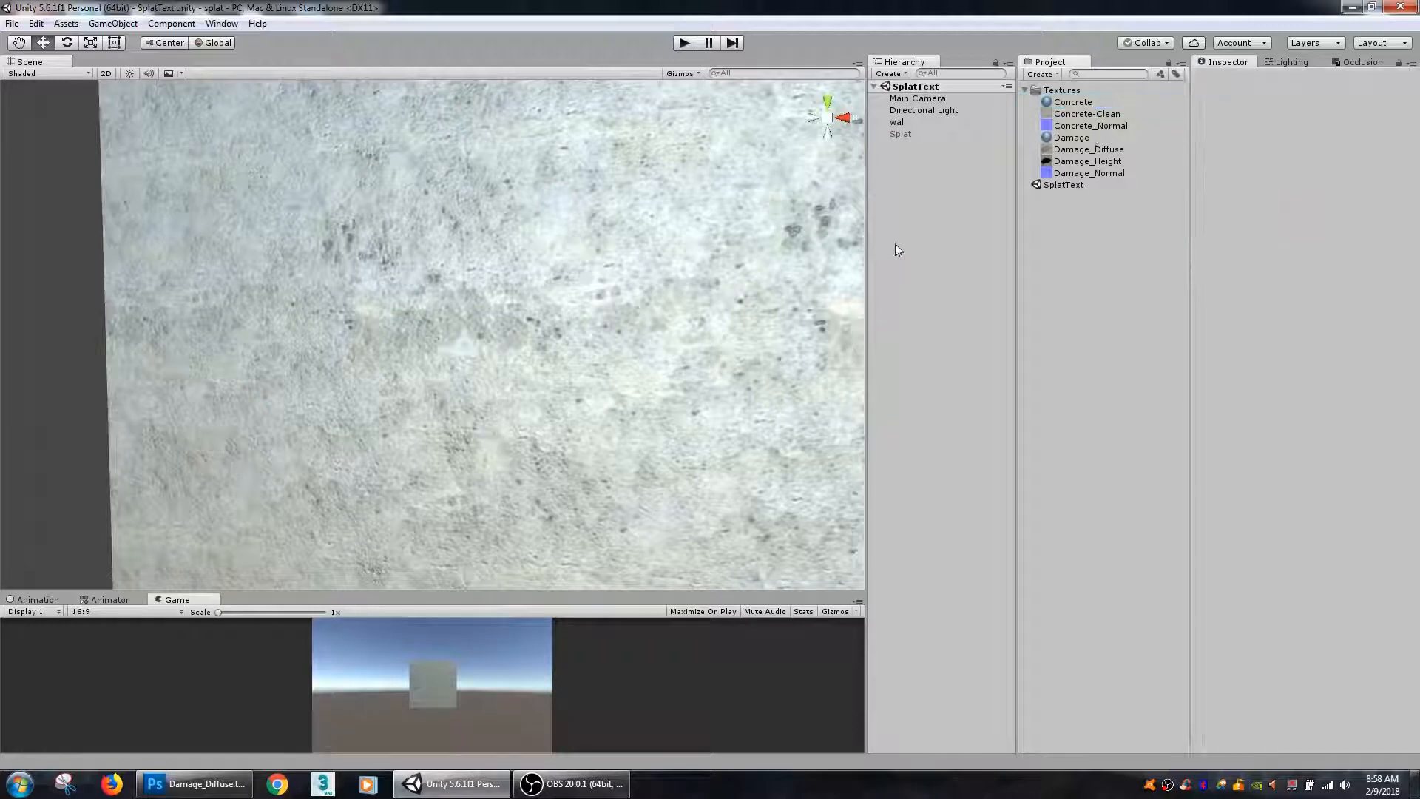
- Focus on the inactive Splat object and enable it in front of the wall
{"action": "double_click", "coordinate": [898, 134]}
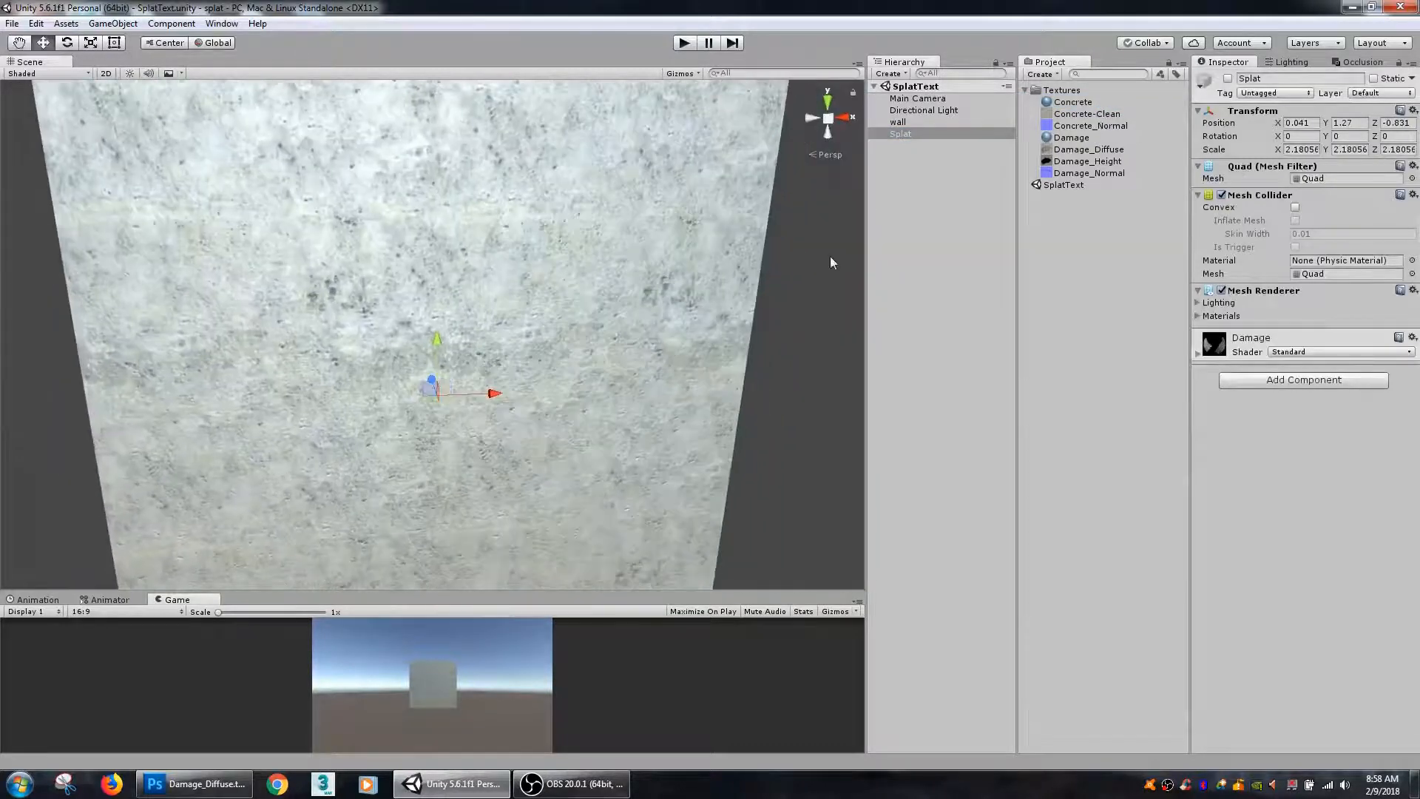
{"action": "left_click", "coordinate": [1228, 78]}
{"action": "left_click_drag", "start_coordinate": [532, 272], "coordinate": [562, 446], "text": "alt"}
{"action": "right_click_drag", "start_coordinate": [562, 446], "coordinate": [488, 404], "text": "alt"}
- Examine the damage splat on the wall from several angles, both selected and deselected
{"action": "left_click_drag", "start_coordinate": [488, 403], "coordinate": [468, 425], "text": "alt"}
{"action": "right_click_drag", "start_coordinate": [385, 311], "coordinate": [515, 349], "text": "alt"}
{"action": "left_click_drag", "start_coordinate": [521, 389], "coordinate": [511, 293], "text": "alt"}
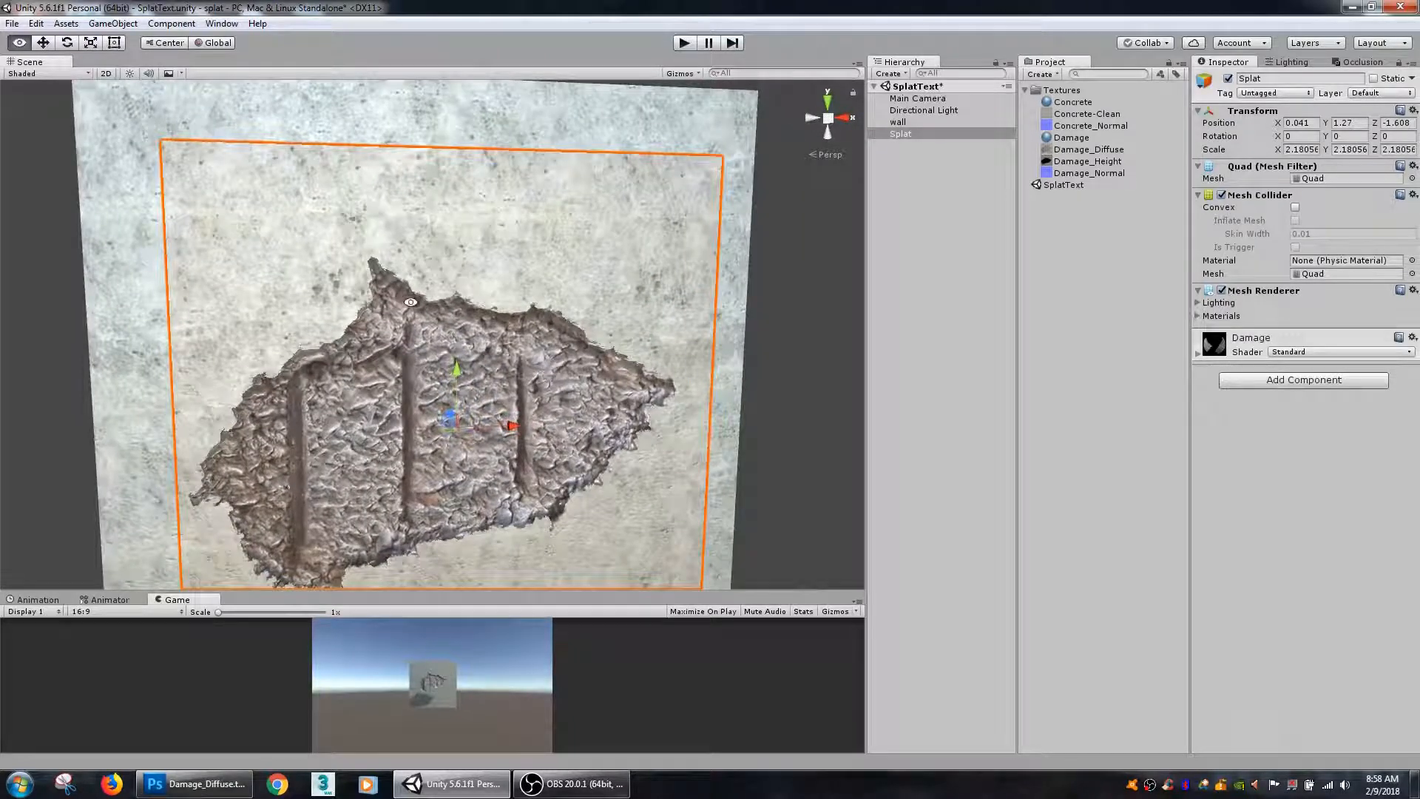
{"action": "middle_click_drag", "start_coordinate": [653, 442], "coordinate": [696, 315]}
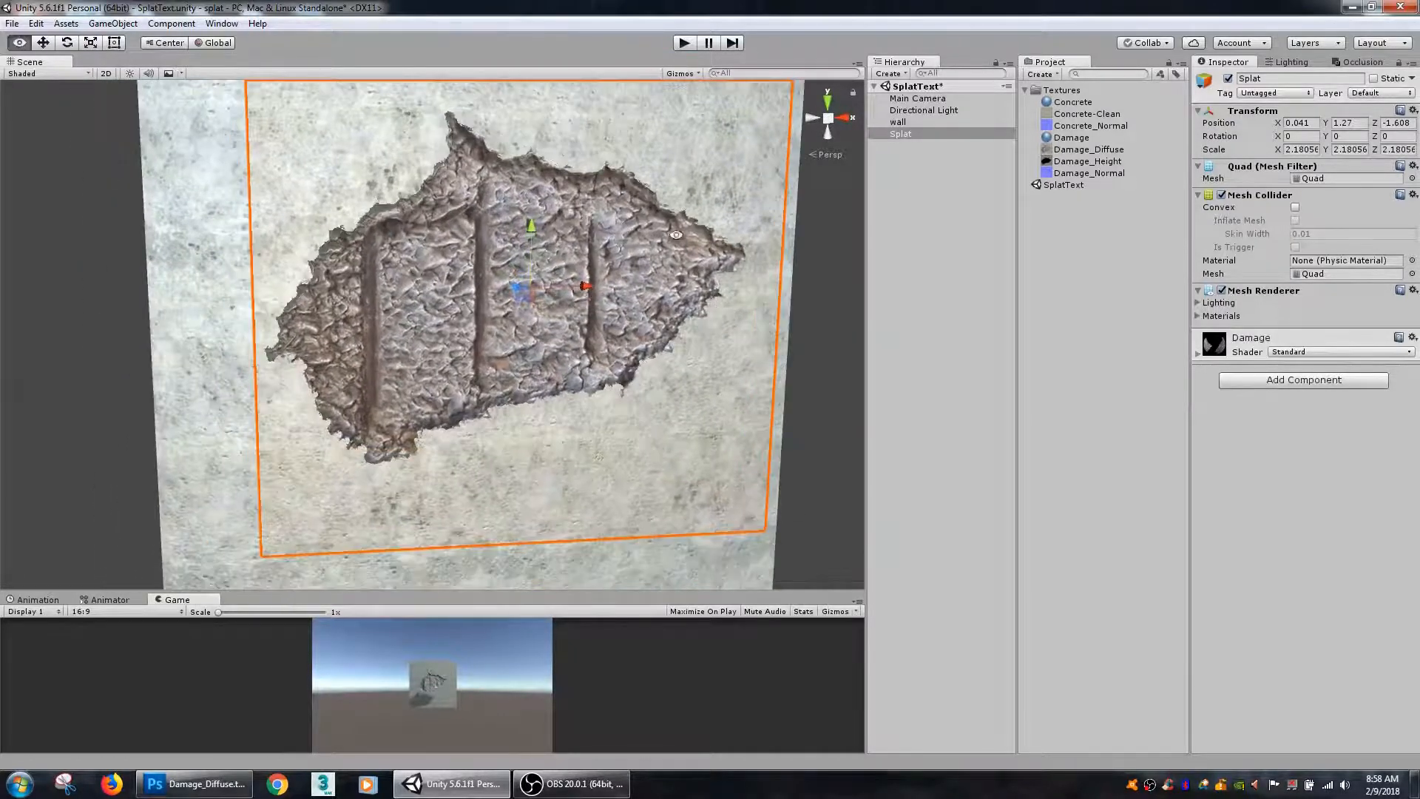
{"action": "left_click_drag", "start_coordinate": [739, 278], "coordinate": [681, 250], "text": "alt"}
{"action": "left_click_drag", "start_coordinate": [622, 347], "coordinate": [769, 363], "text": "alt"}
{"action": "left_click", "coordinate": [842, 315]}
{"action": "left_click_drag", "start_coordinate": [828, 326], "coordinate": [544, 403], "text": "alt"}
{"action": "right_click_drag", "start_coordinate": [544, 404], "coordinate": [553, 414], "text": "alt"}
{"action": "left_click_drag", "start_coordinate": [553, 414], "coordinate": [651, 394], "text": "alt"}
{"action": "right_click_drag", "start_coordinate": [651, 393], "coordinate": [590, 384], "text": "alt"}
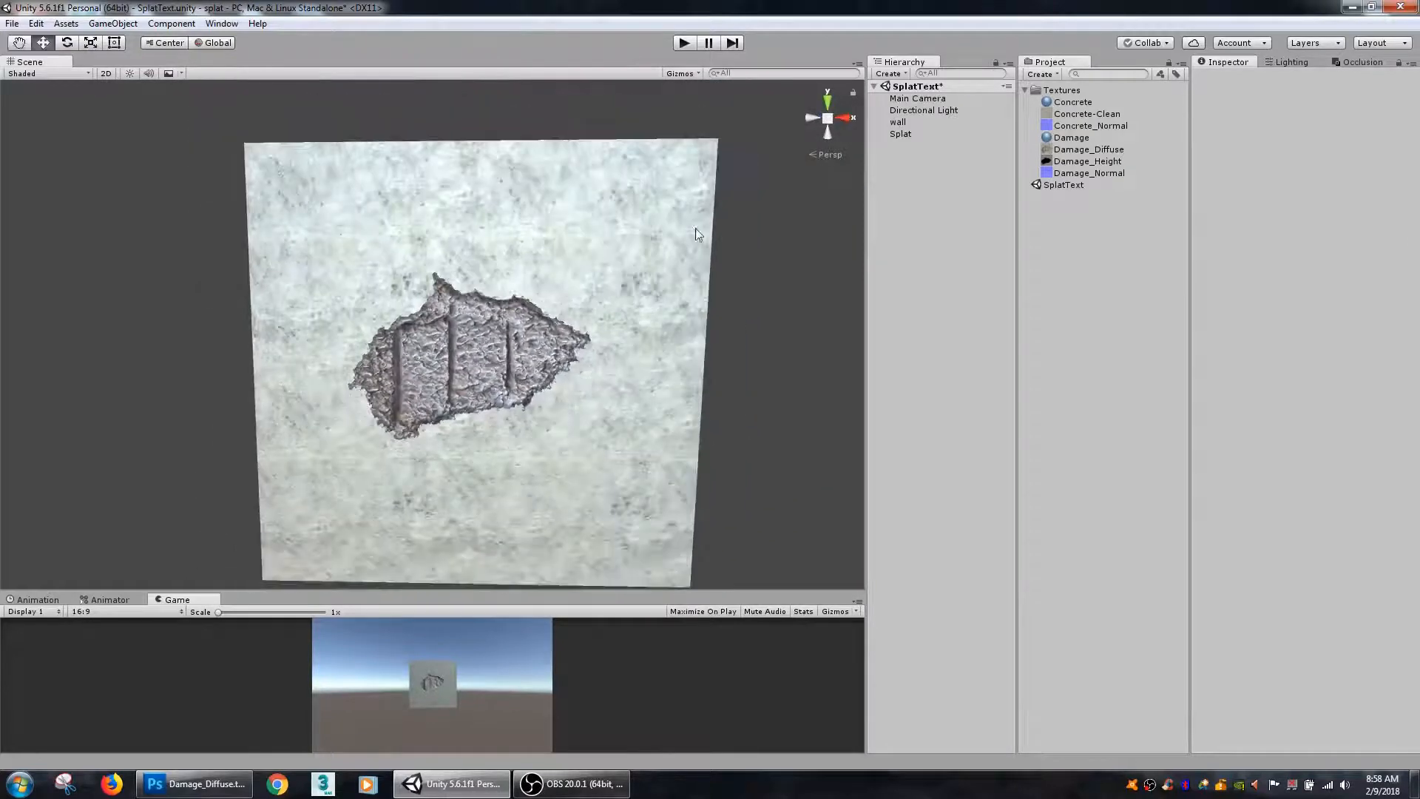
- Select the wall and Splat objects together to compare their outlines, and clear the selection
{"action": "left_click_drag", "start_coordinate": [744, 115], "coordinate": [452, 349]}
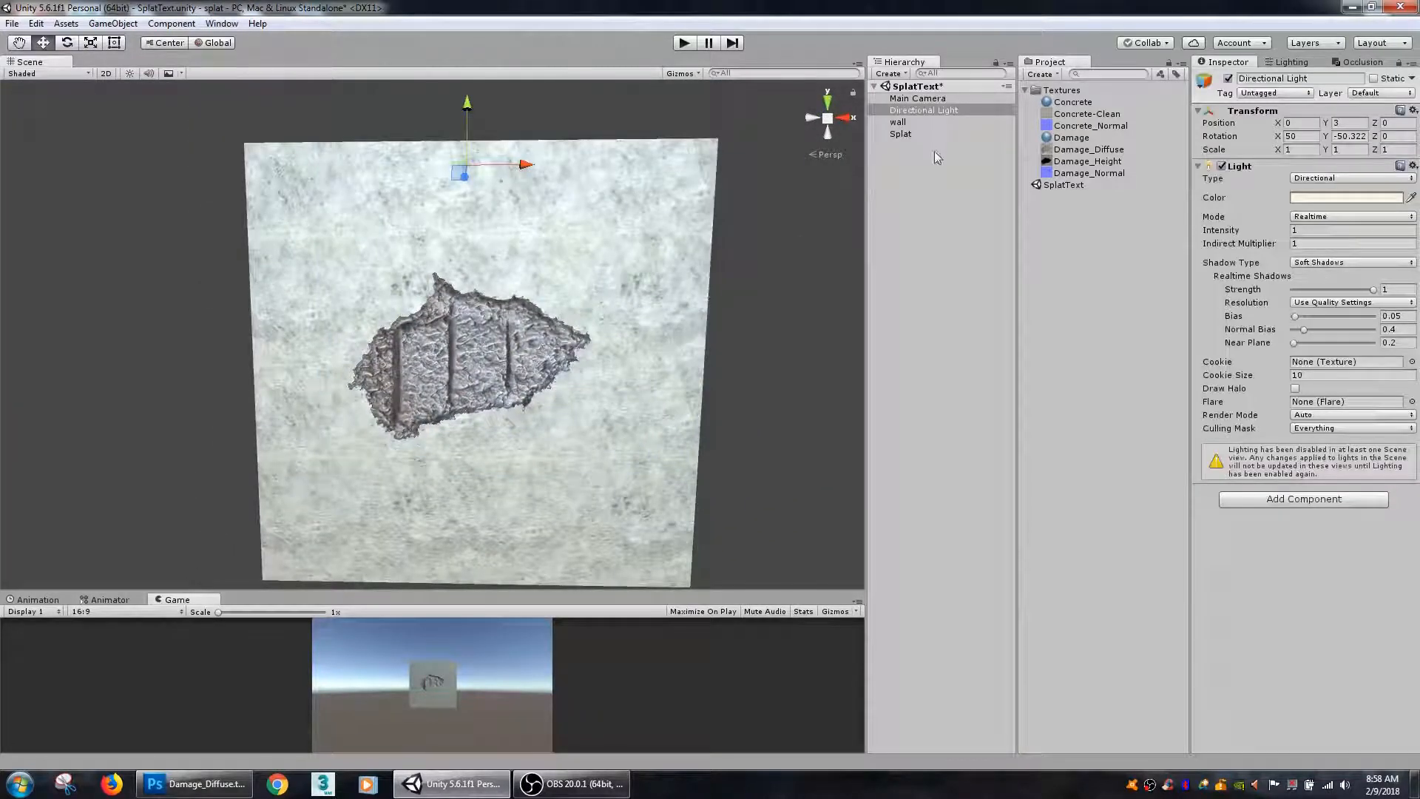
{"action": "left_click", "coordinate": [916, 125]}
{"action": "left_click", "coordinate": [916, 132], "text": "ctrl"}
{"action": "left_click_drag", "start_coordinate": [466, 434], "coordinate": [419, 184], "text": "alt"}
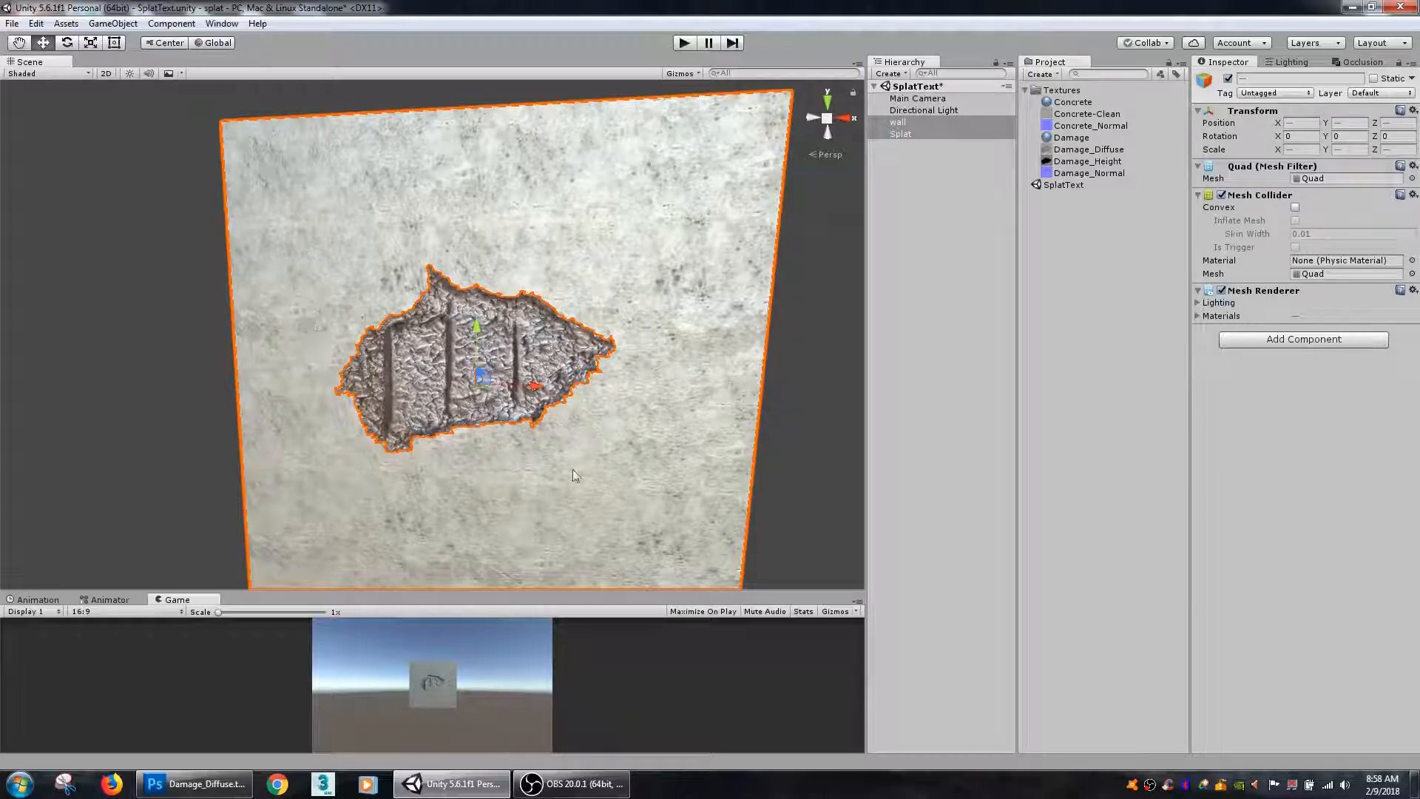
{"action": "left_click", "coordinate": [888, 353]}
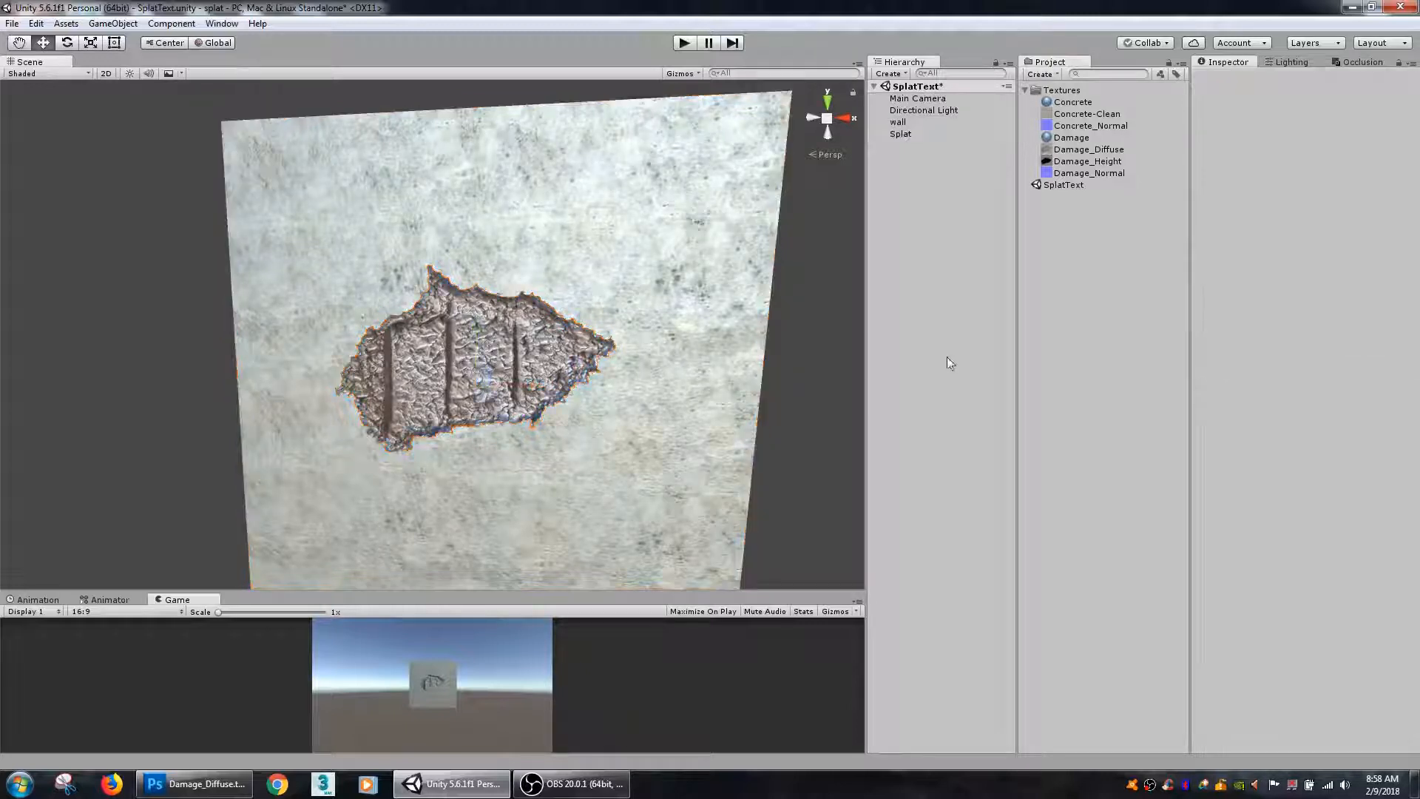
- Examine how the damaged area's depth and edges look against the wall from close up and from the side
{"action": "scroll", "coordinate": [494, 387], "scroll_direction": "up", "scroll_amount": 5}
{"action": "middle_click_drag", "start_coordinate": [515, 365], "coordinate": [480, 421], "text": "alt"}
{"action": "right_click_drag", "start_coordinate": [481, 421], "coordinate": [544, 406], "text": "alt"}
{"action": "middle_click_drag", "start_coordinate": [695, 351], "coordinate": [607, 381], "text": "alt"}
{"action": "right_click_drag", "start_coordinate": [607, 381], "coordinate": [580, 231], "text": "alt"}
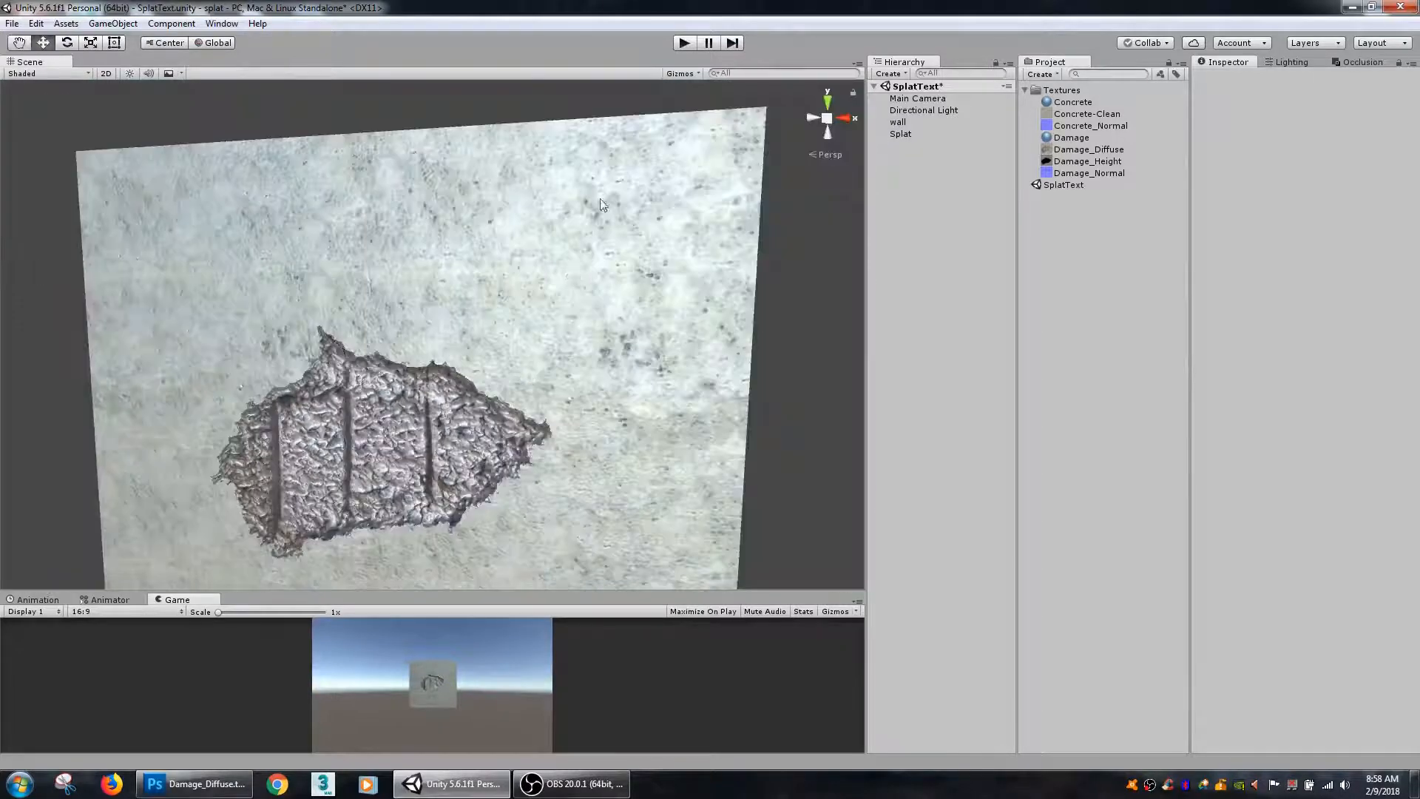
{"action": "middle_click_drag", "start_coordinate": [593, 415], "coordinate": [601, 367]}
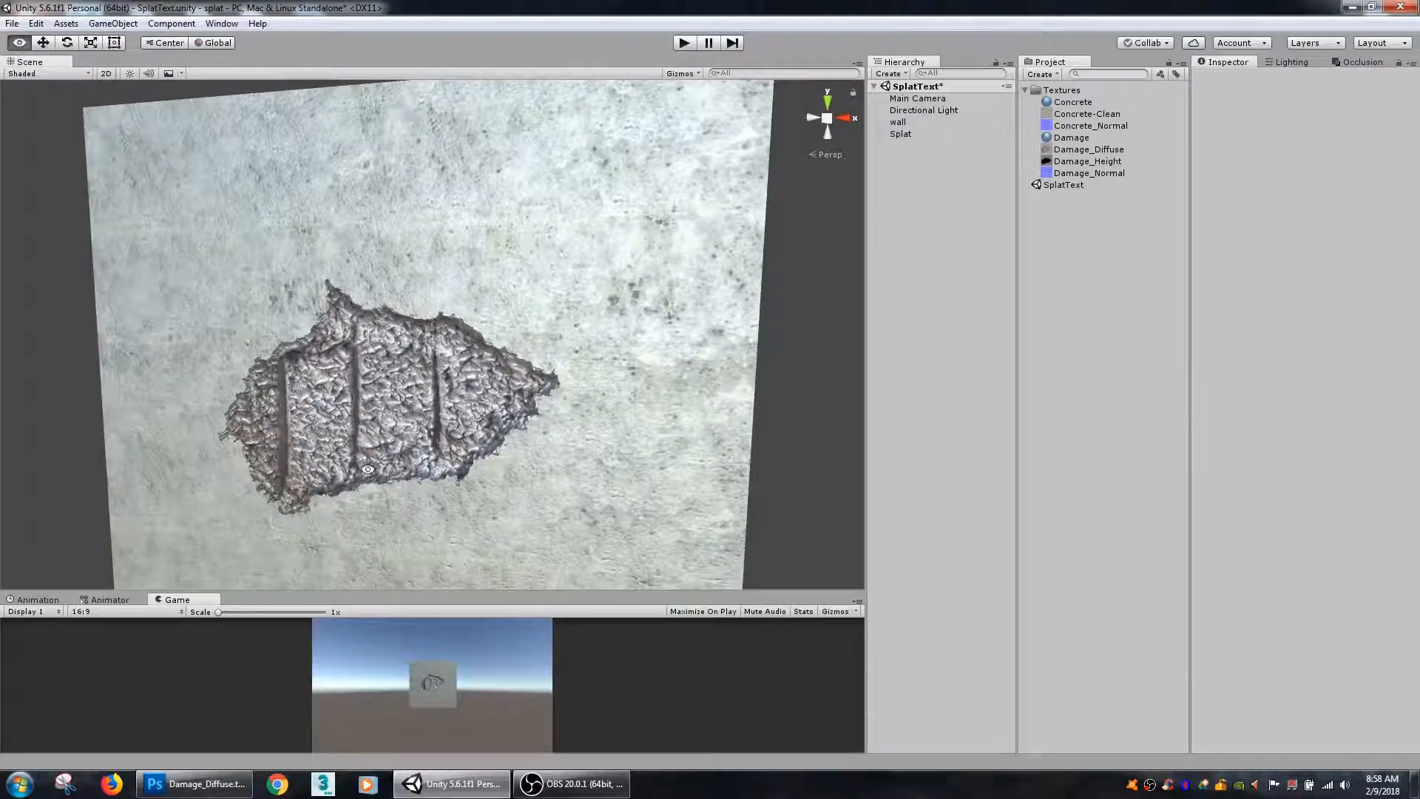
{"action": "right_click_drag", "start_coordinate": [368, 469], "coordinate": [415, 475], "text": "alt"}
{"action": "left_click_drag", "start_coordinate": [416, 474], "coordinate": [574, 527], "text": "alt"}
{"action": "right_click_drag", "start_coordinate": [573, 527], "coordinate": [533, 474], "text": "alt"}
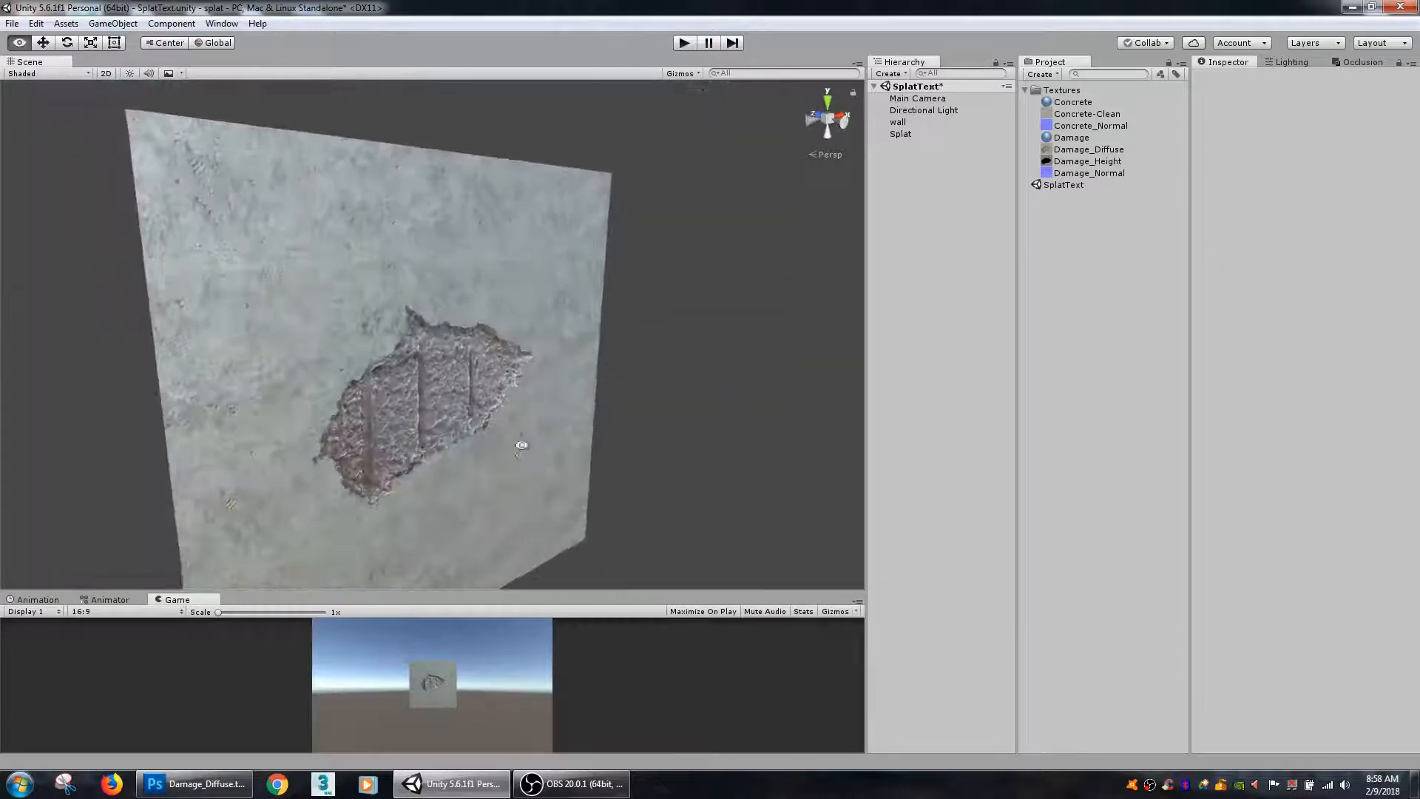
- Rotate the Splat object to about -87° on Z and place it in the wall's upper-left area
{"action": "left_click", "coordinate": [907, 135]}
{"action": "left_click_drag", "start_coordinate": [451, 415], "coordinate": [257, 265], "text": "alt"}
{"action": "key", "text": "e"}
{"action": "left_click_drag", "start_coordinate": [340, 231], "coordinate": [410, 389]}
{"action": "middle_click_drag", "start_coordinate": [378, 325], "coordinate": [518, 266]}
- Duplicate the splat, scale the copy to about 0.83, and move it to the wall's upper right at about X 1.06, Y 2.05
{"action": "key", "text": "w"}
{"action": "left_click_drag", "start_coordinate": [462, 221], "coordinate": [686, 323]}
{"action": "key", "text": "ctrl+d"}
{"action": "key", "text": "r"}
{"action": "key", "text": "w"}
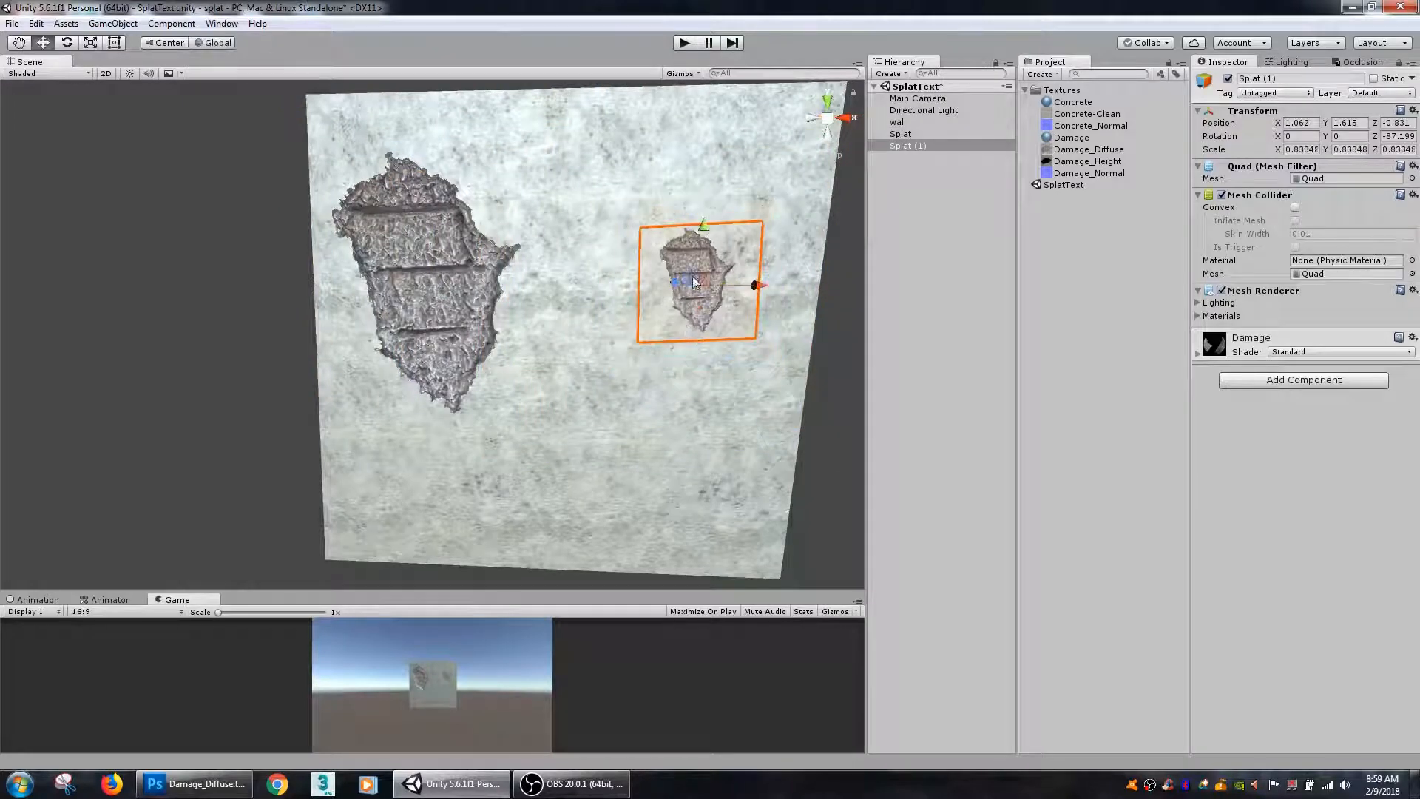
{"action": "left_click_drag", "start_coordinate": [706, 246], "coordinate": [722, 185]}
{"action": "left_click", "coordinate": [917, 283]}
- Rotate the small upper-right splat to about -59° on Z
{"action": "mouse_move", "coordinate": [518, 370]}
{"action": "left_mouse_down", "text": "alt"}
{"action": "mouse_move", "coordinate": [615, 349]}
{"action": "mouse_move", "coordinate": [535, 380]}
{"action": "left_mouse_up", "text": "alt"}
{"action": "middle_click_drag", "start_coordinate": [535, 380], "coordinate": [459, 385], "text": "alt"}
{"action": "right_click_drag", "start_coordinate": [459, 385], "coordinate": [559, 452], "text": "alt"}
{"action": "mouse_move", "coordinate": [559, 452]}
{"action": "left_mouse_down", "text": "alt"}
{"action": "mouse_move", "coordinate": [491, 362]}
{"action": "mouse_move", "coordinate": [530, 431]}
{"action": "mouse_move", "coordinate": [463, 492]}
{"action": "mouse_move", "coordinate": [520, 466]}
{"action": "mouse_move", "coordinate": [501, 375]}
{"action": "mouse_move", "coordinate": [401, 353]}
{"action": "mouse_move", "coordinate": [566, 473]}
{"action": "left_mouse_up", "text": "alt"}
{"action": "left_click", "coordinate": [656, 288]}
{"action": "key", "text": "e"}
{"action": "left_click_drag", "start_coordinate": [582, 264], "coordinate": [578, 308]}
- Duplicate the small splat, move the copy lower on the wall to about X 0.64, Y 0.77, and rotate it to a different angle
{"action": "key", "text": "ctrl+d"}
{"action": "key", "text": "w"}
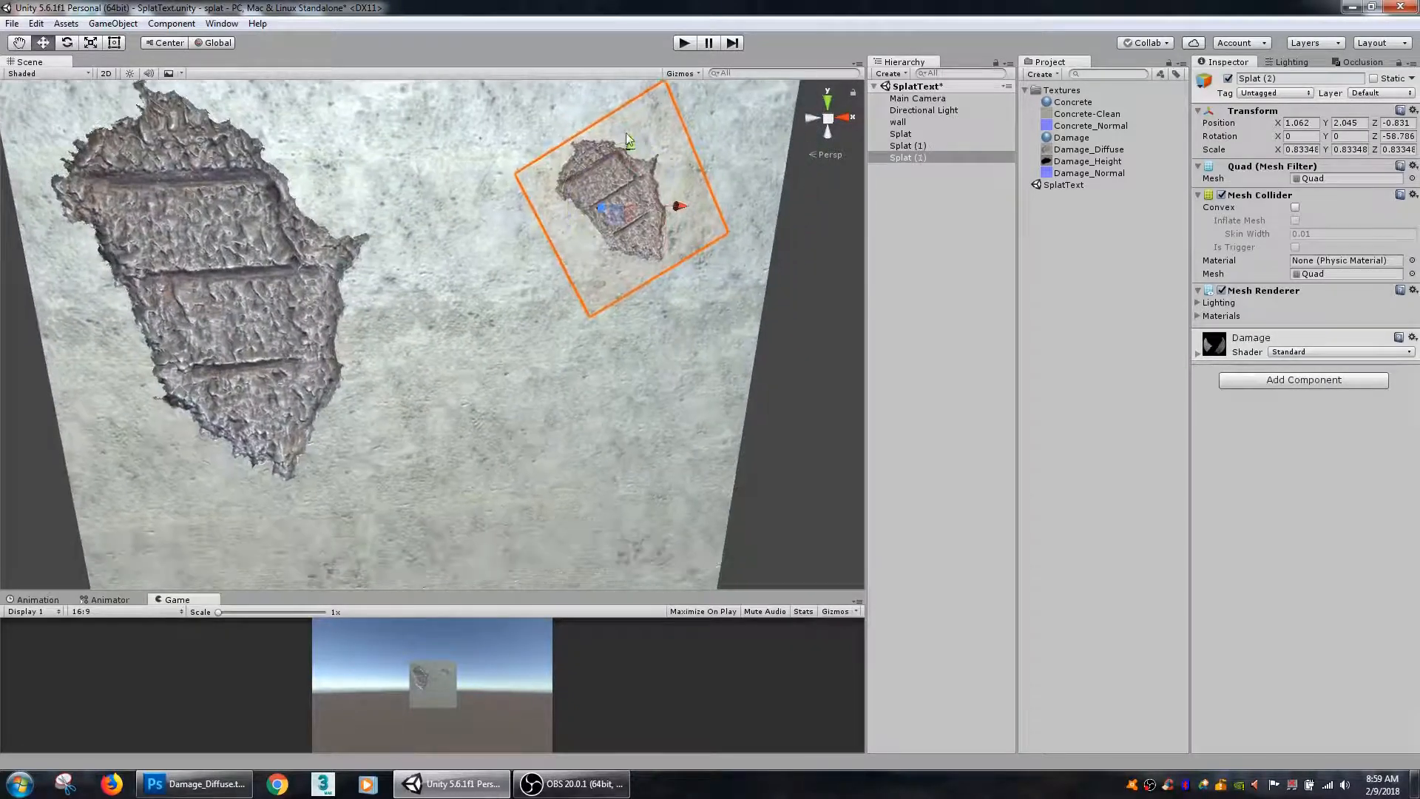
{"action": "left_click_drag", "start_coordinate": [628, 145], "coordinate": [598, 376]}
{"action": "left_click_drag", "start_coordinate": [655, 438], "coordinate": [570, 452]}
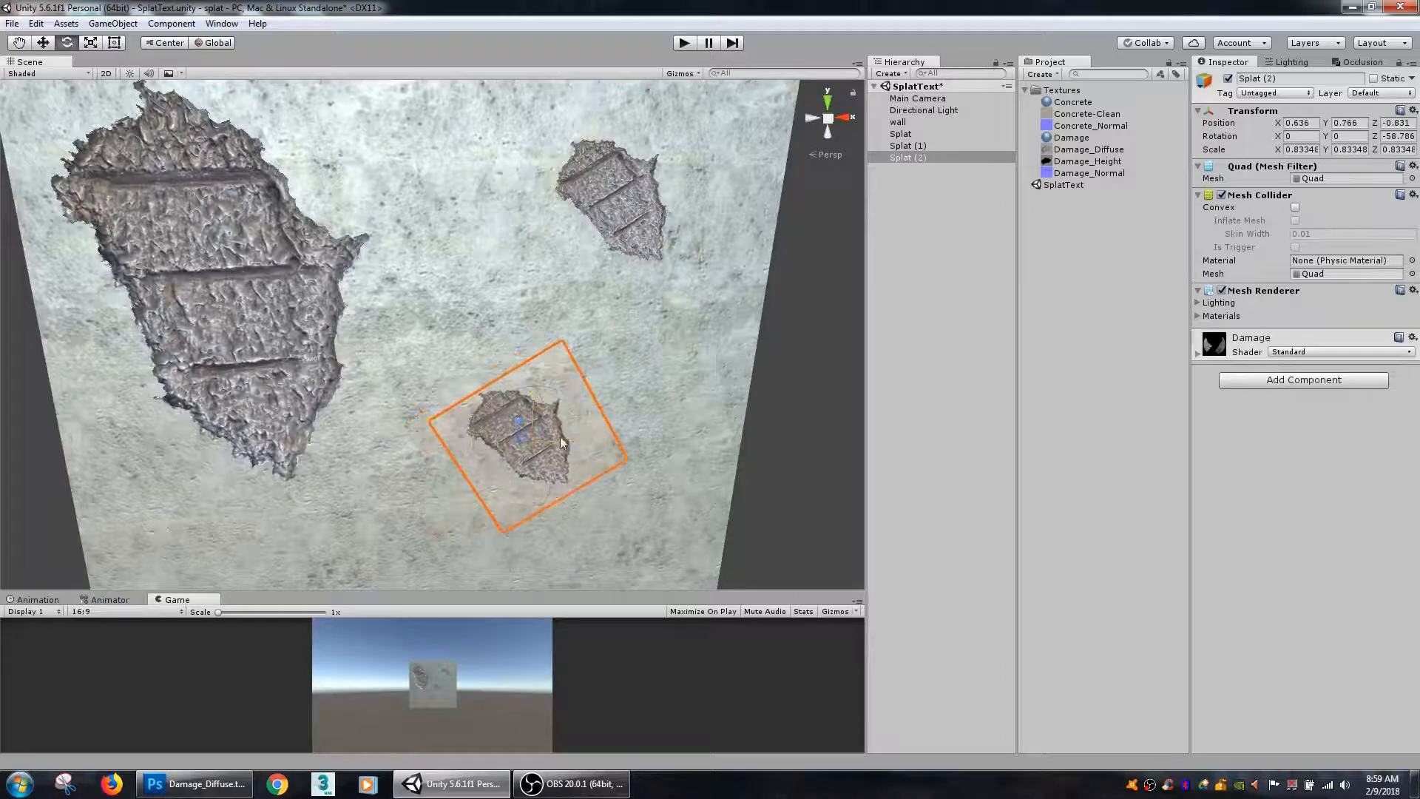
{"action": "left_click_drag", "start_coordinate": [494, 400], "coordinate": [386, 571]}
{"action": "left_click", "coordinate": [935, 330]}
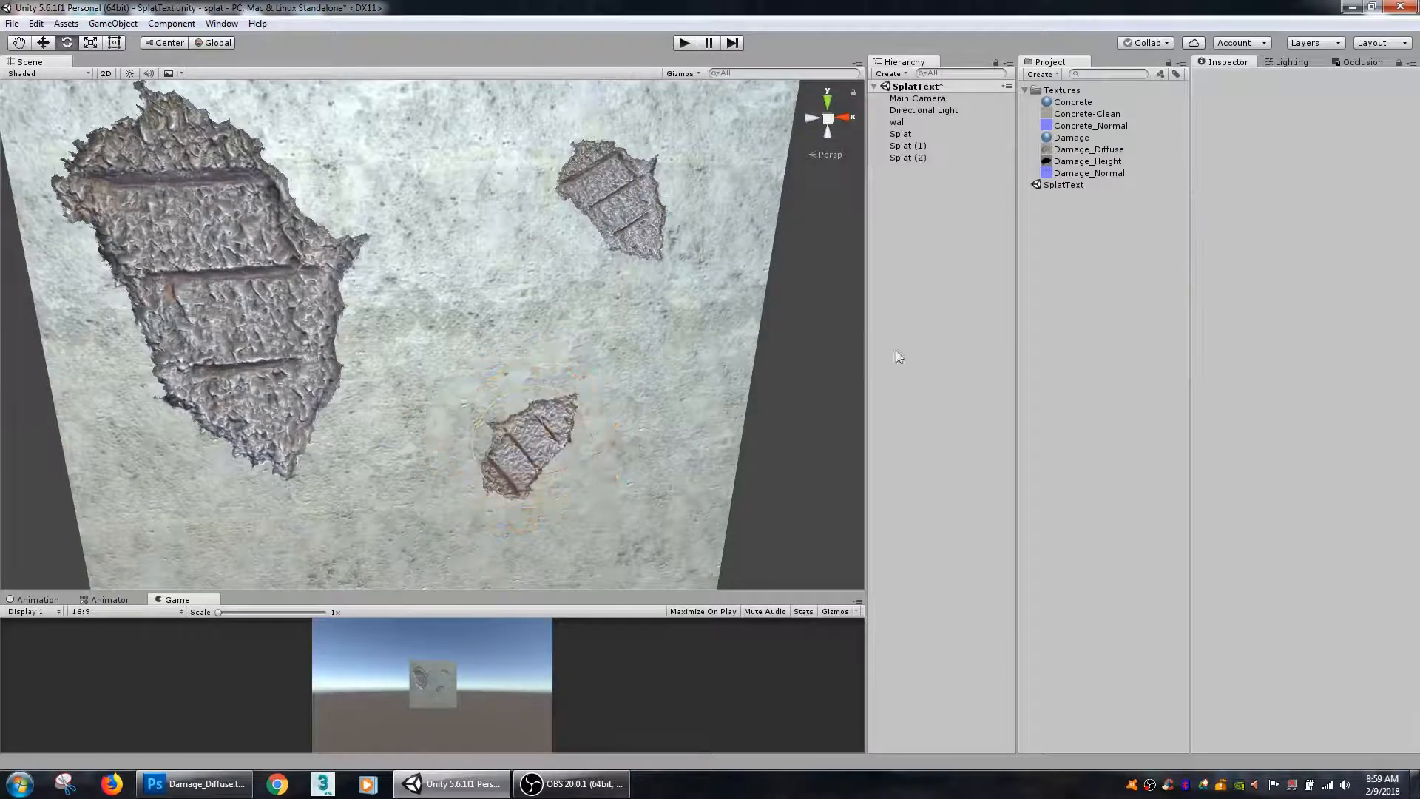
- View all three splats on the wall and inspect the Damage material's full settings and preview
{"action": "right_click_drag", "start_coordinate": [679, 386], "coordinate": [667, 419]}
{"action": "scroll", "coordinate": [668, 419], "scroll_direction": "down", "scroll_amount": 7}
{"action": "left_click_drag", "start_coordinate": [629, 411], "coordinate": [547, 366], "text": "alt"}
{"action": "scroll", "coordinate": [536, 462], "scroll_direction": "up", "scroll_amount": 3}
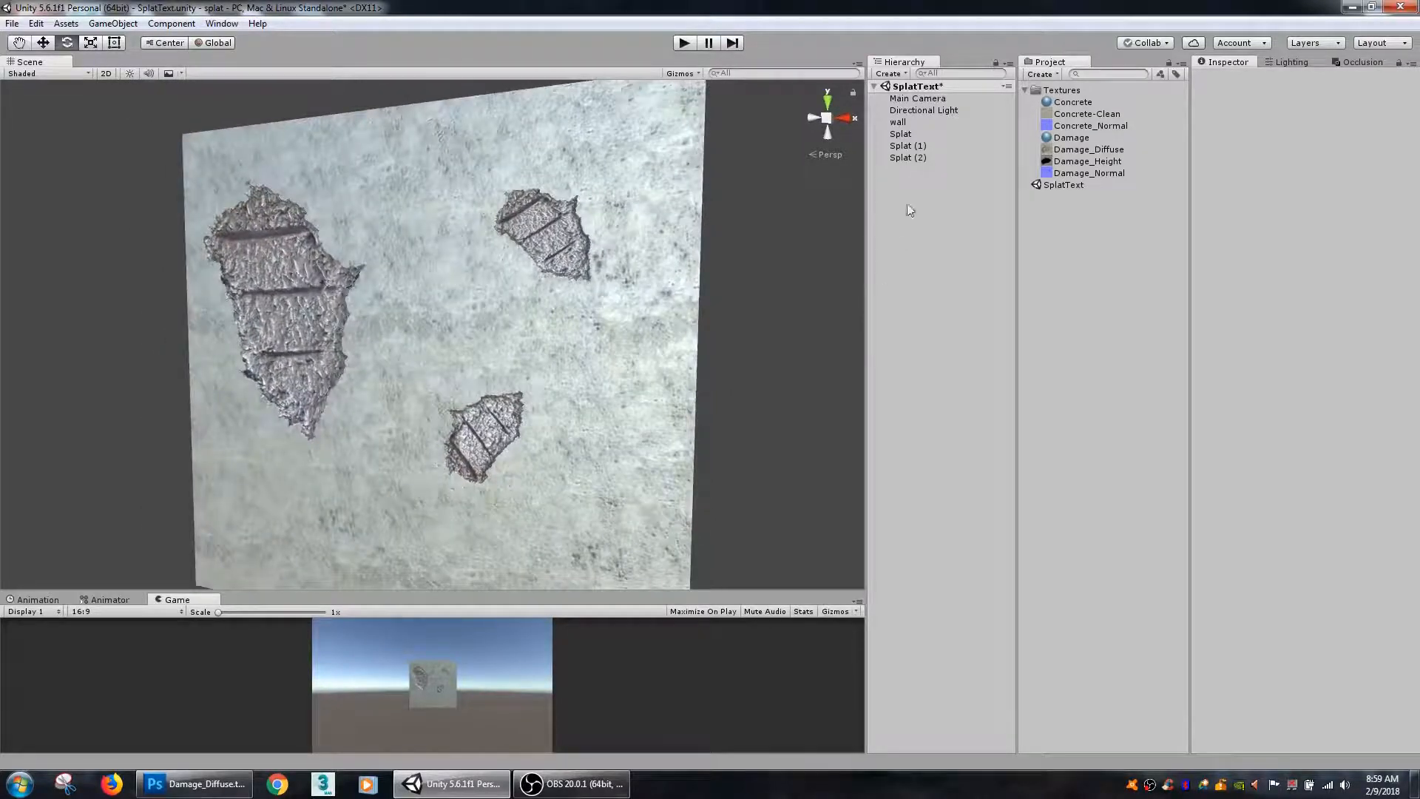
{"action": "left_click", "coordinate": [1090, 139]}
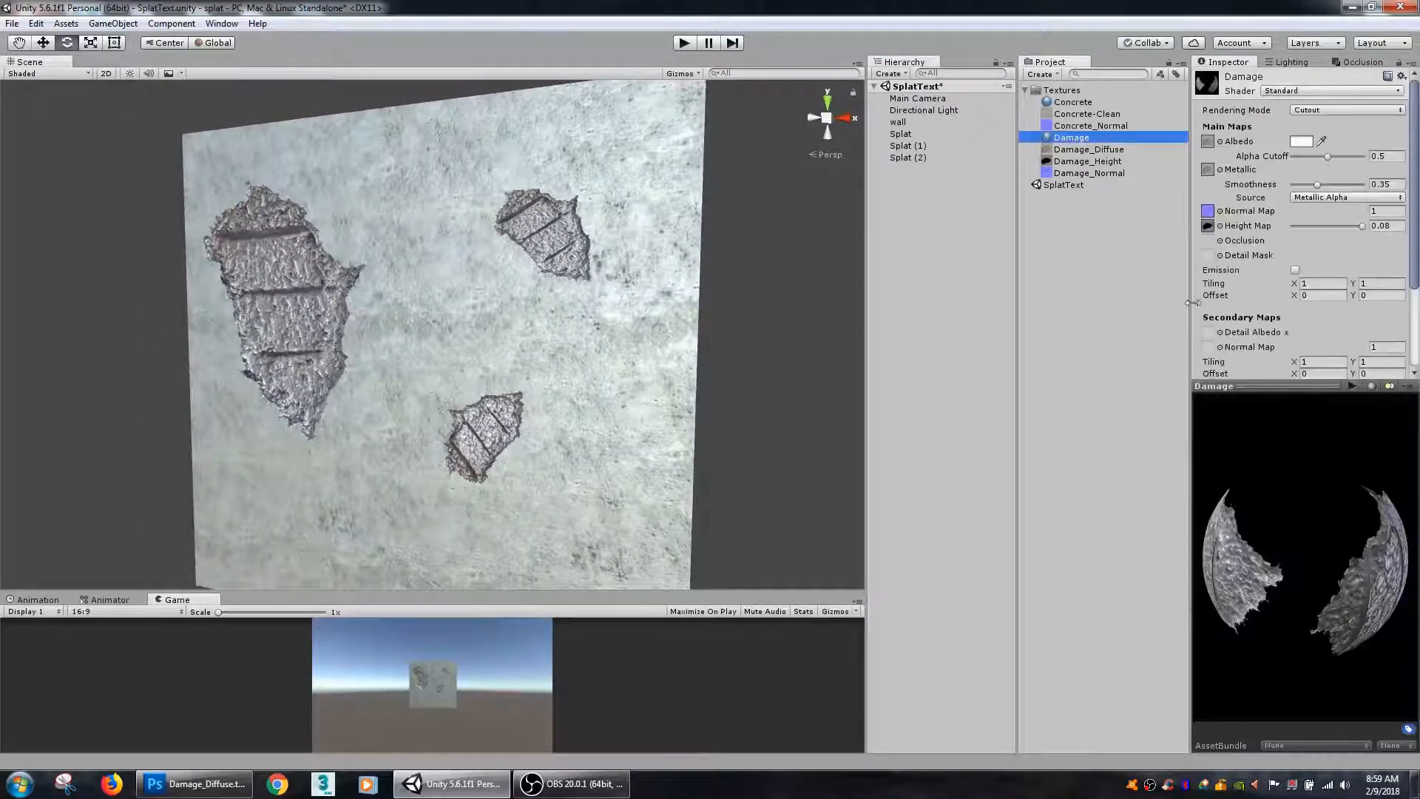
{"action": "left_click_drag", "start_coordinate": [1192, 302], "coordinate": [1167, 302]}
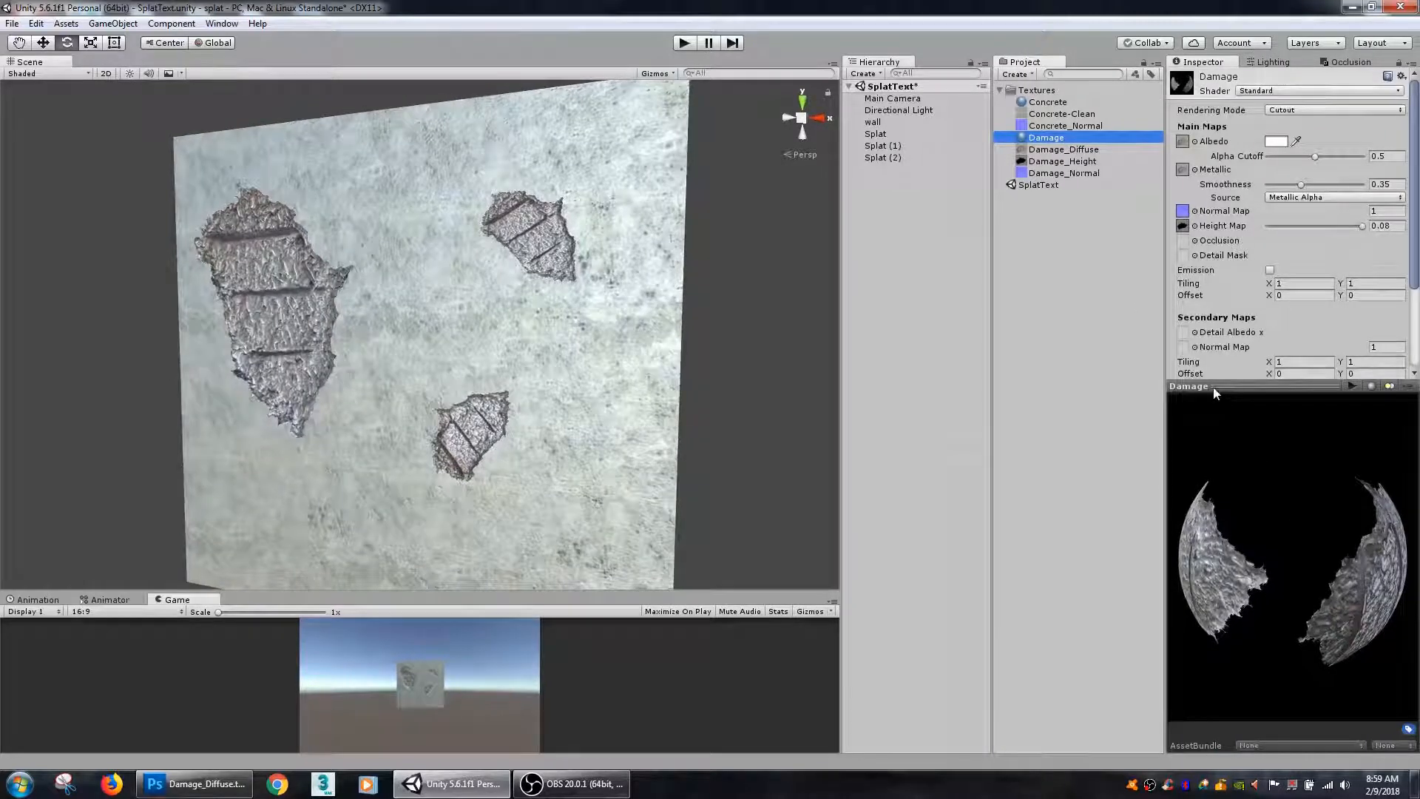
{"action": "left_click", "coordinate": [1217, 387]}
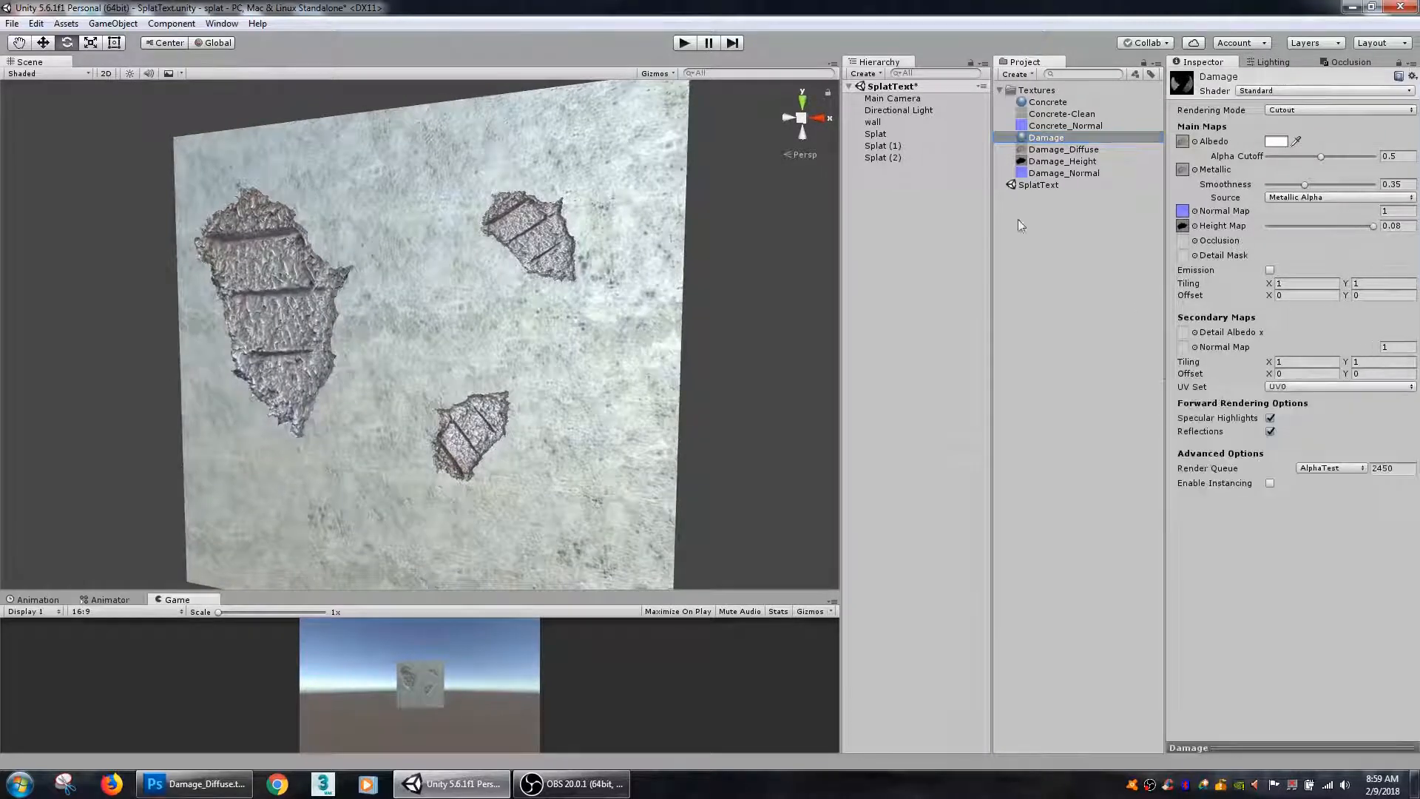
{"action": "left_click", "coordinate": [1261, 744]}
{"action": "mouse_move", "coordinate": [1231, 387]}
{"action": "left_mouse_down"}
{"action": "mouse_move", "coordinate": [1232, 321]}
{"action": "mouse_move", "coordinate": [1232, 408]}
{"action": "left_mouse_up"}
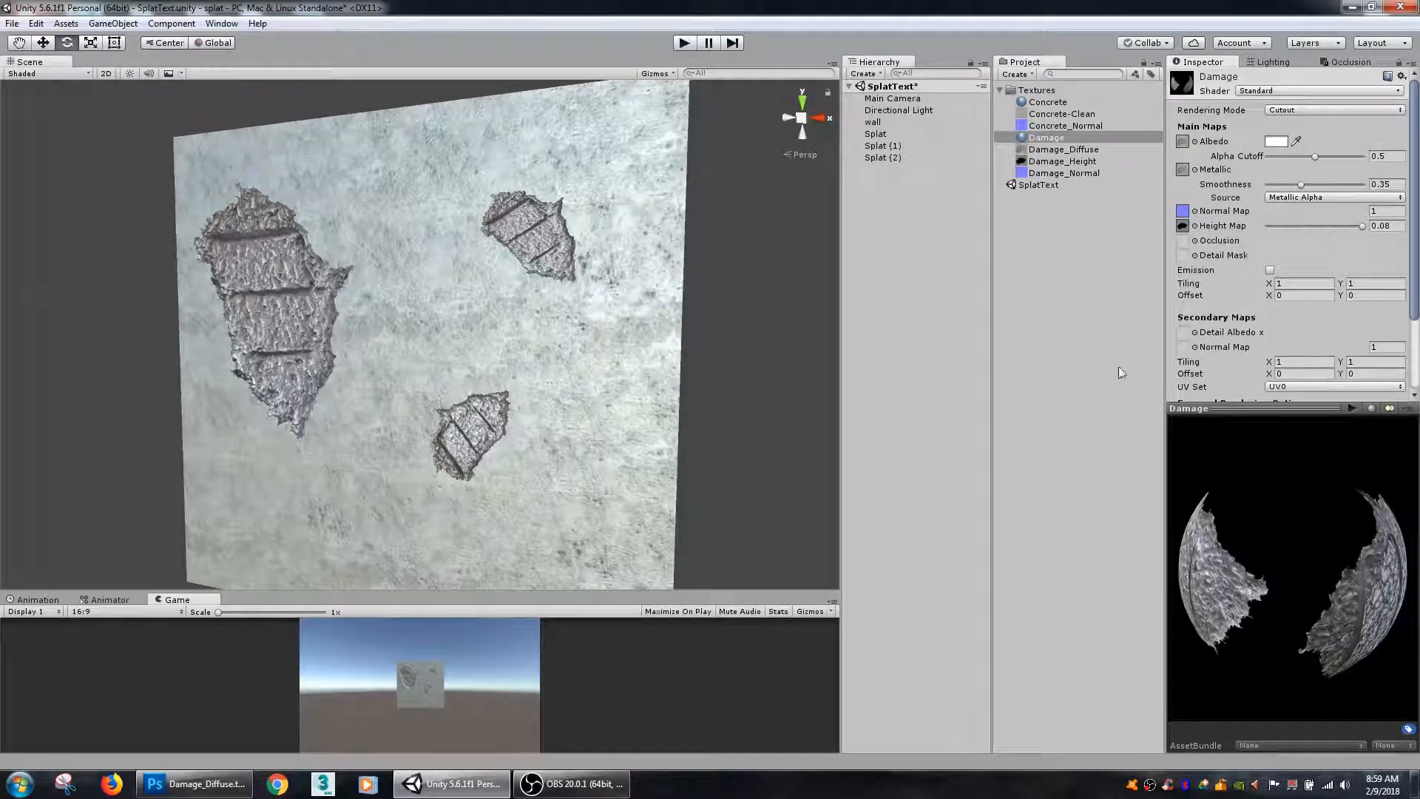
- Switch to Photoshop and examine the Alpha 1 channel of Damage_Diffuse.tga, restoring the RGB and layers view
{"action": "left_click", "coordinate": [195, 783]}
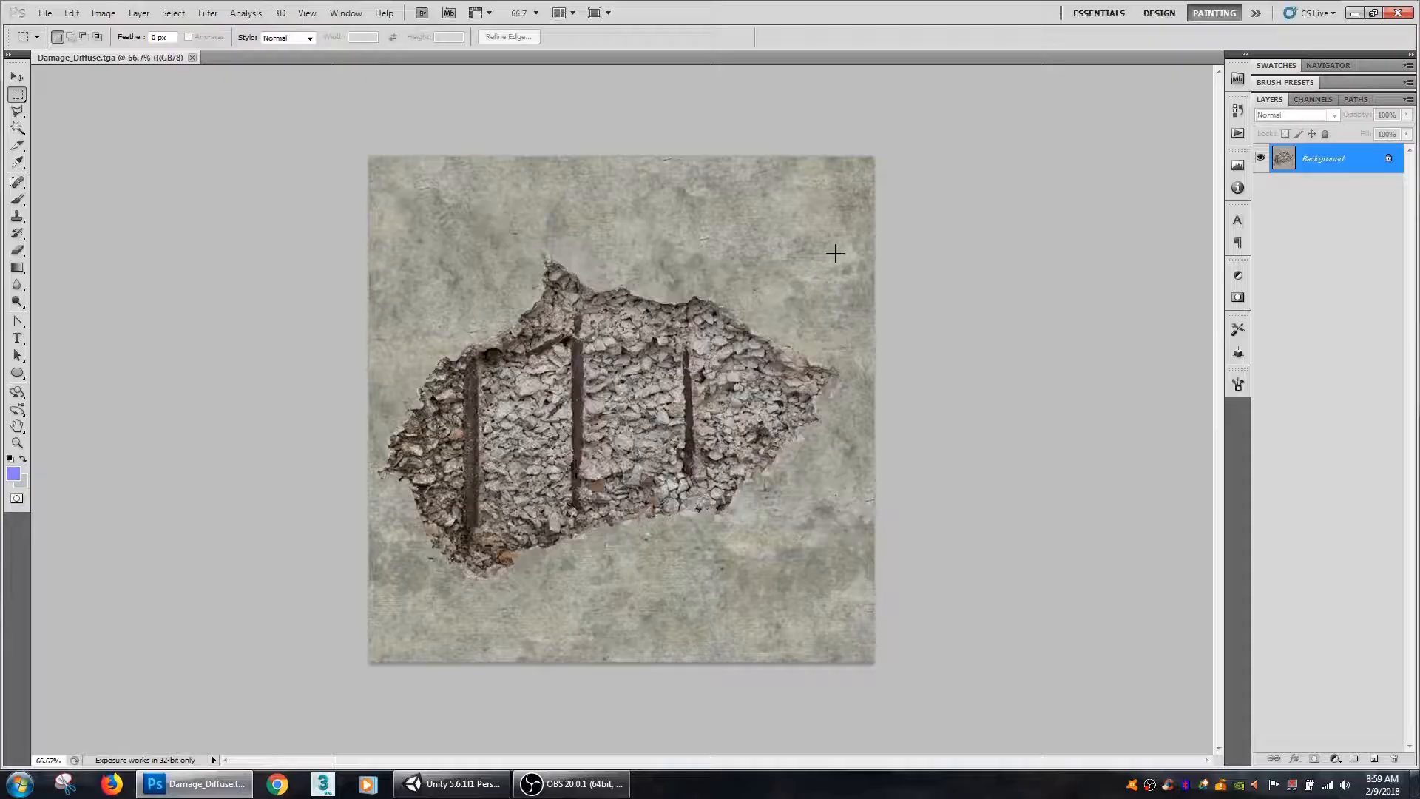
{"action": "left_click", "coordinate": [1312, 100]}
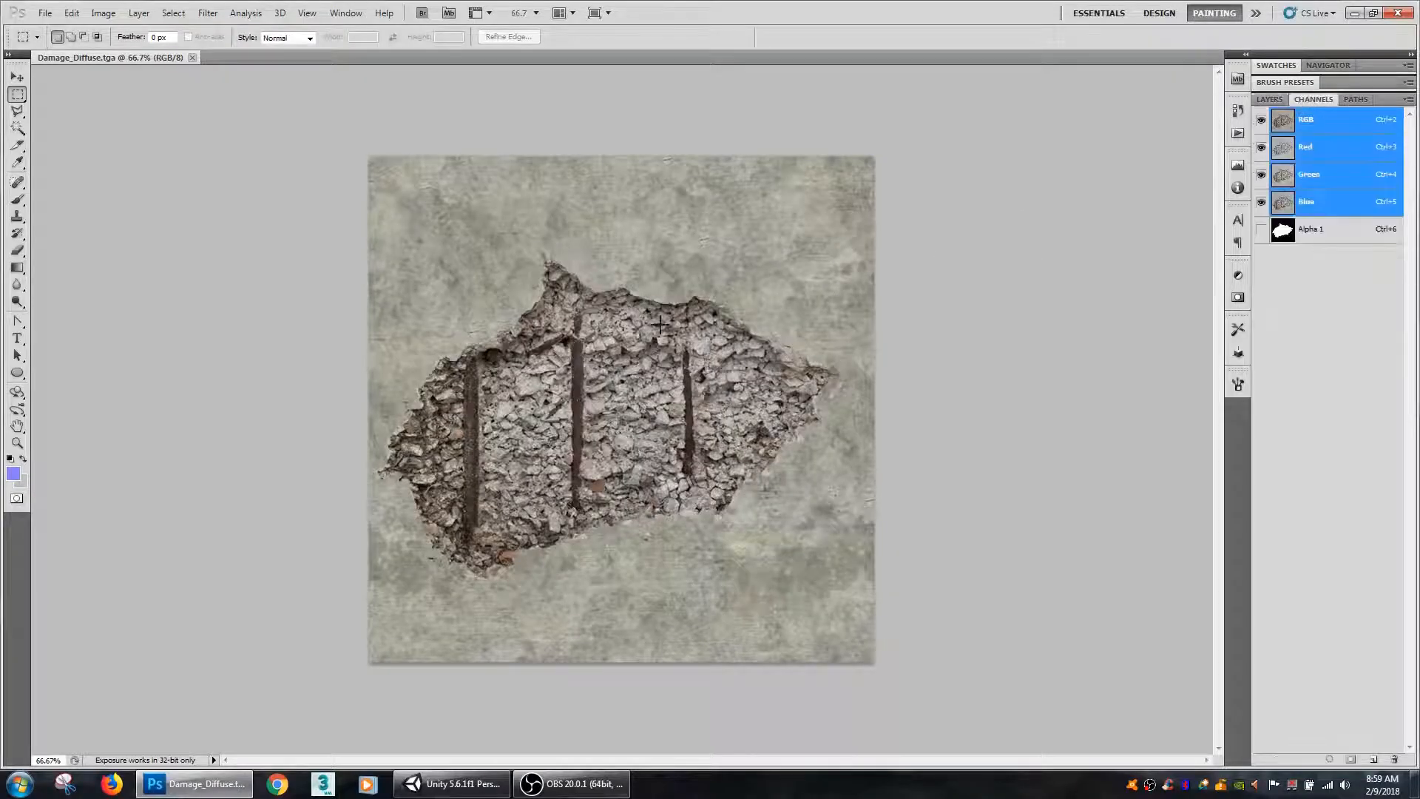
{"action": "left_click", "coordinate": [1303, 233]}
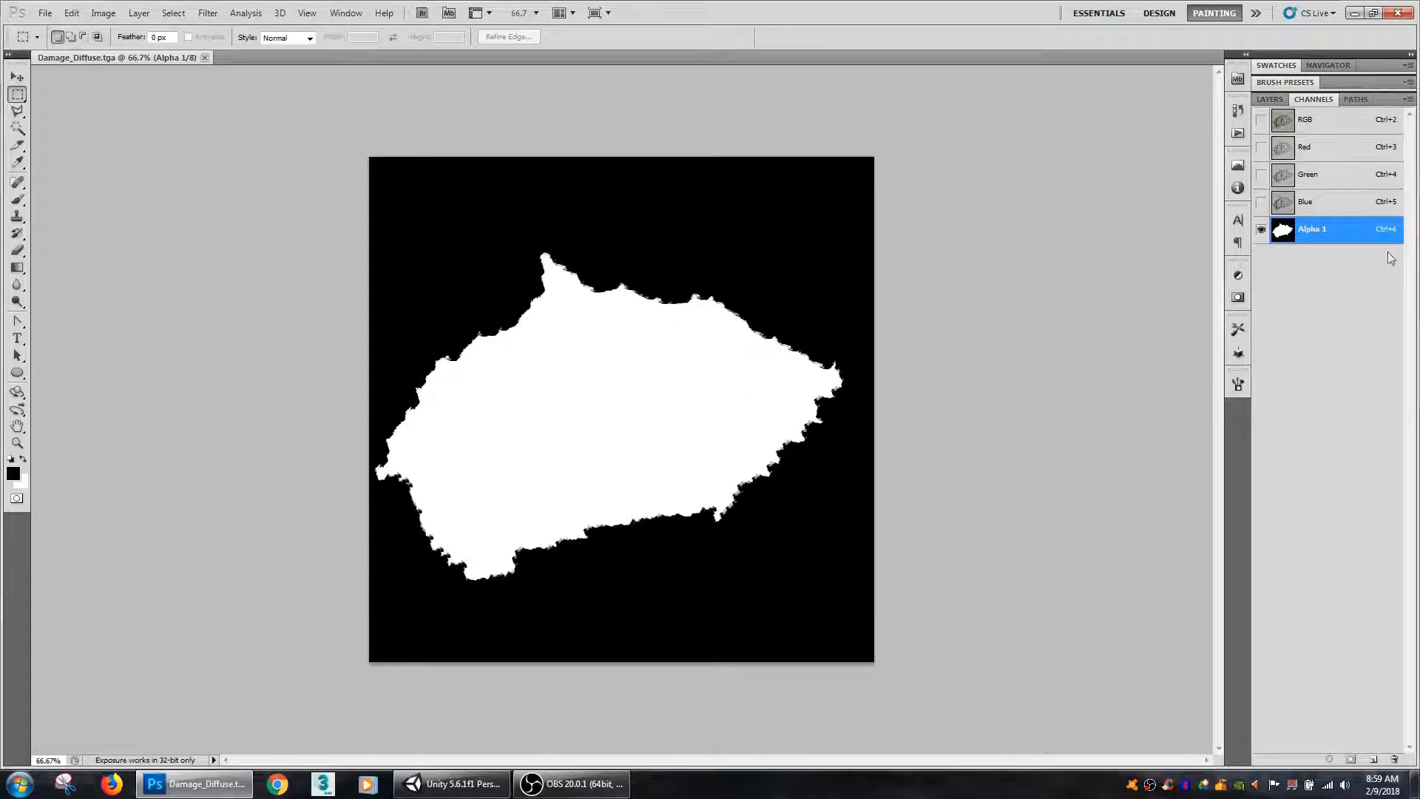
{"action": "left_click", "coordinate": [1311, 122]}
{"action": "left_click", "coordinate": [1270, 99]}
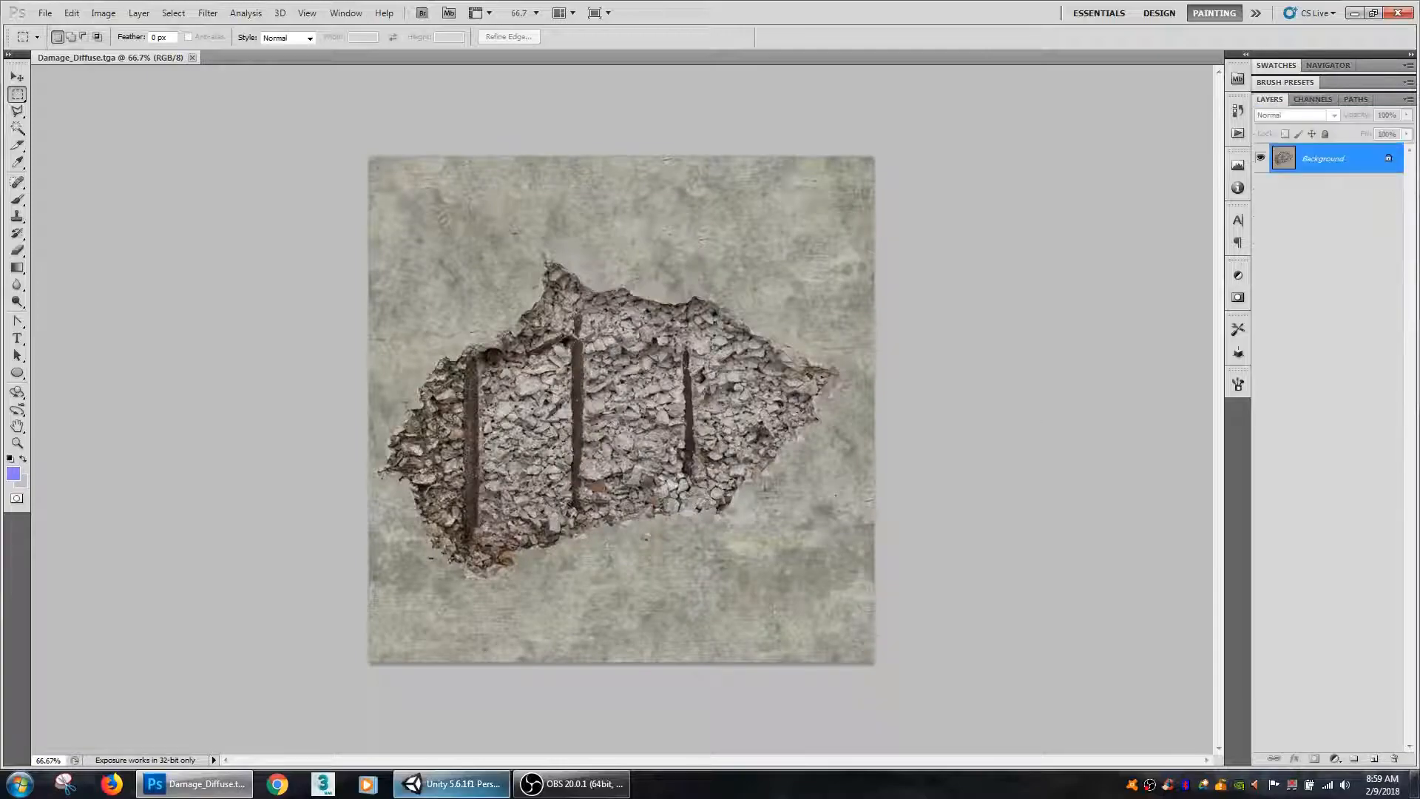
- Switch back to Unity, locate the Damage material's albedo texture, and set its Alpha Cutoff to 1
{"action": "left_click", "coordinate": [451, 783]}
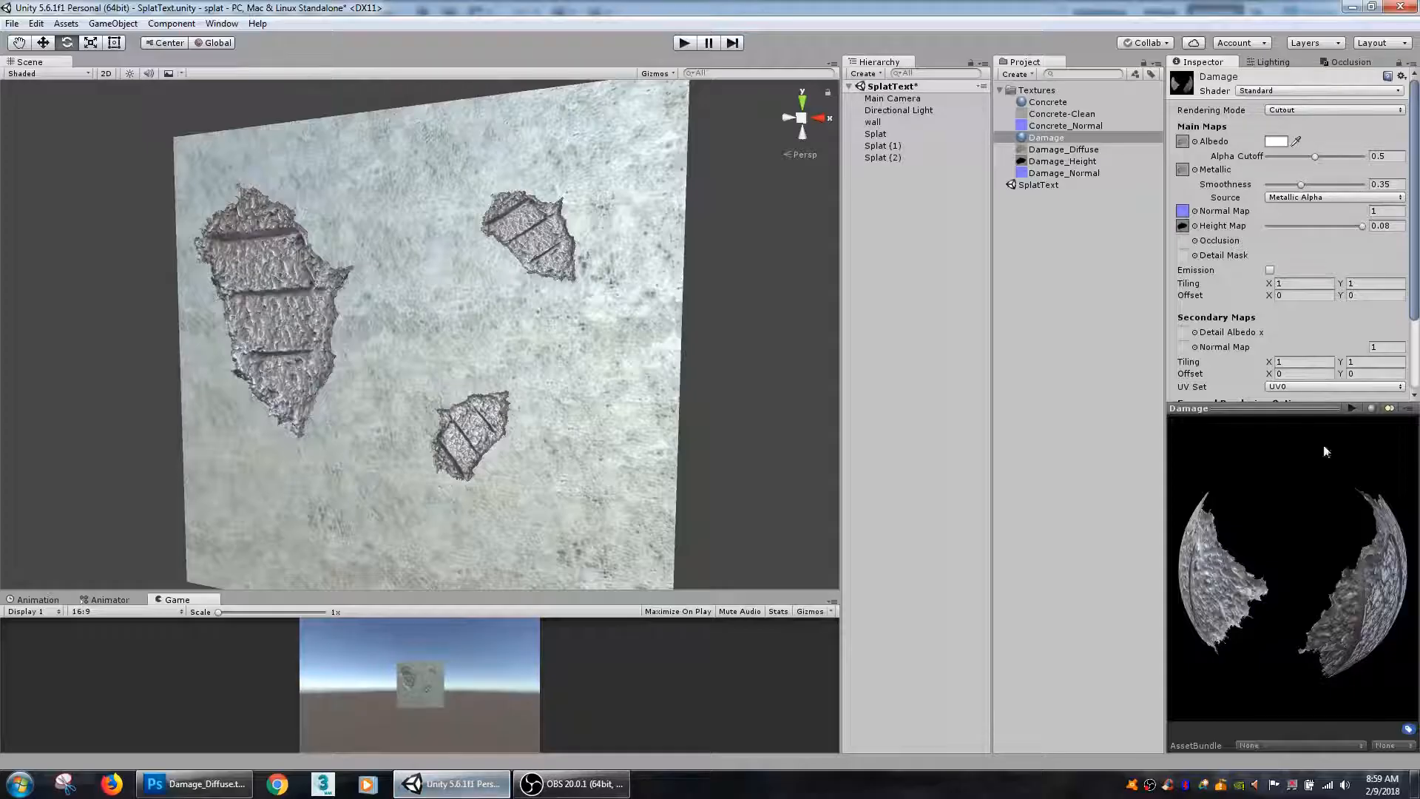
{"action": "left_click", "coordinate": [1182, 143]}
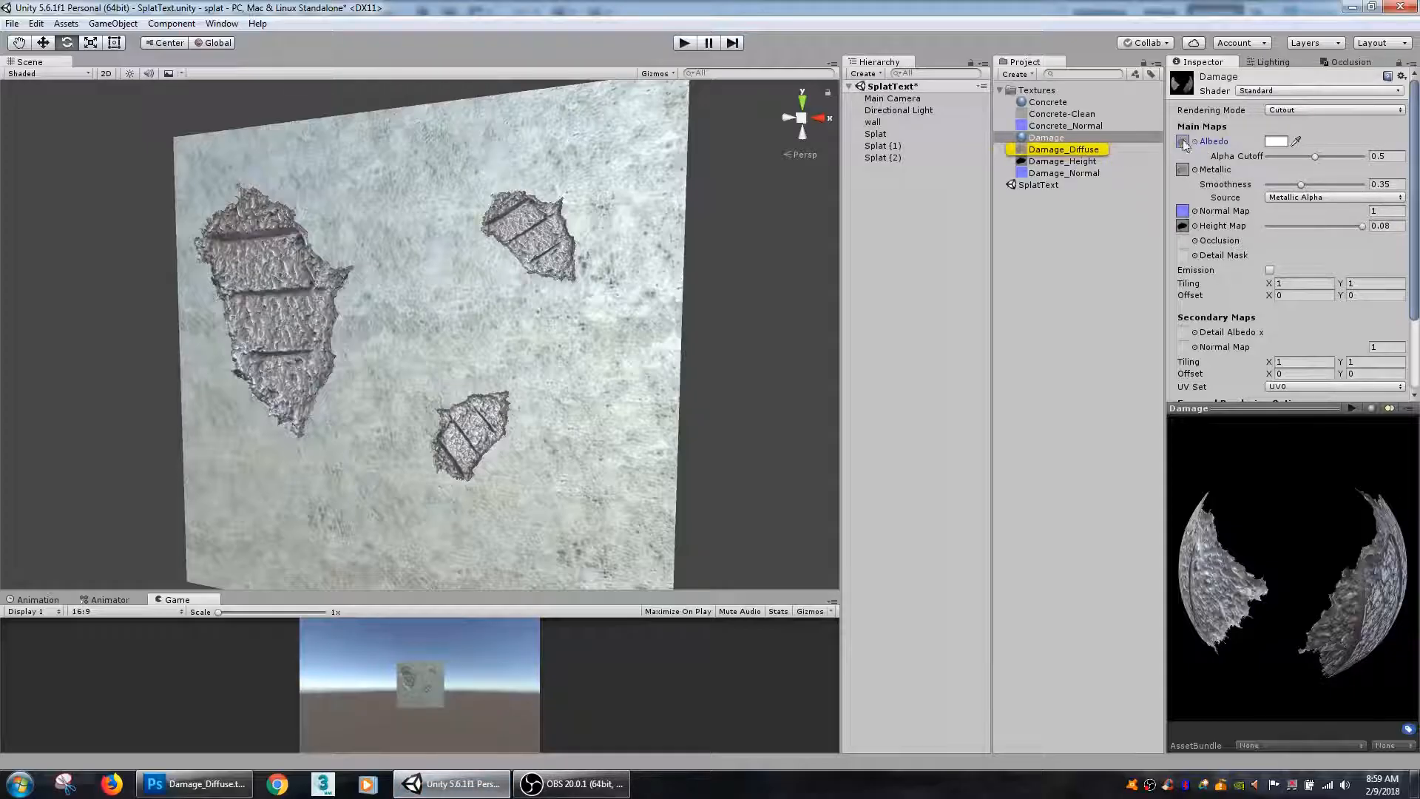
{"action": "left_click_drag", "start_coordinate": [1306, 163], "coordinate": [1356, 164]}
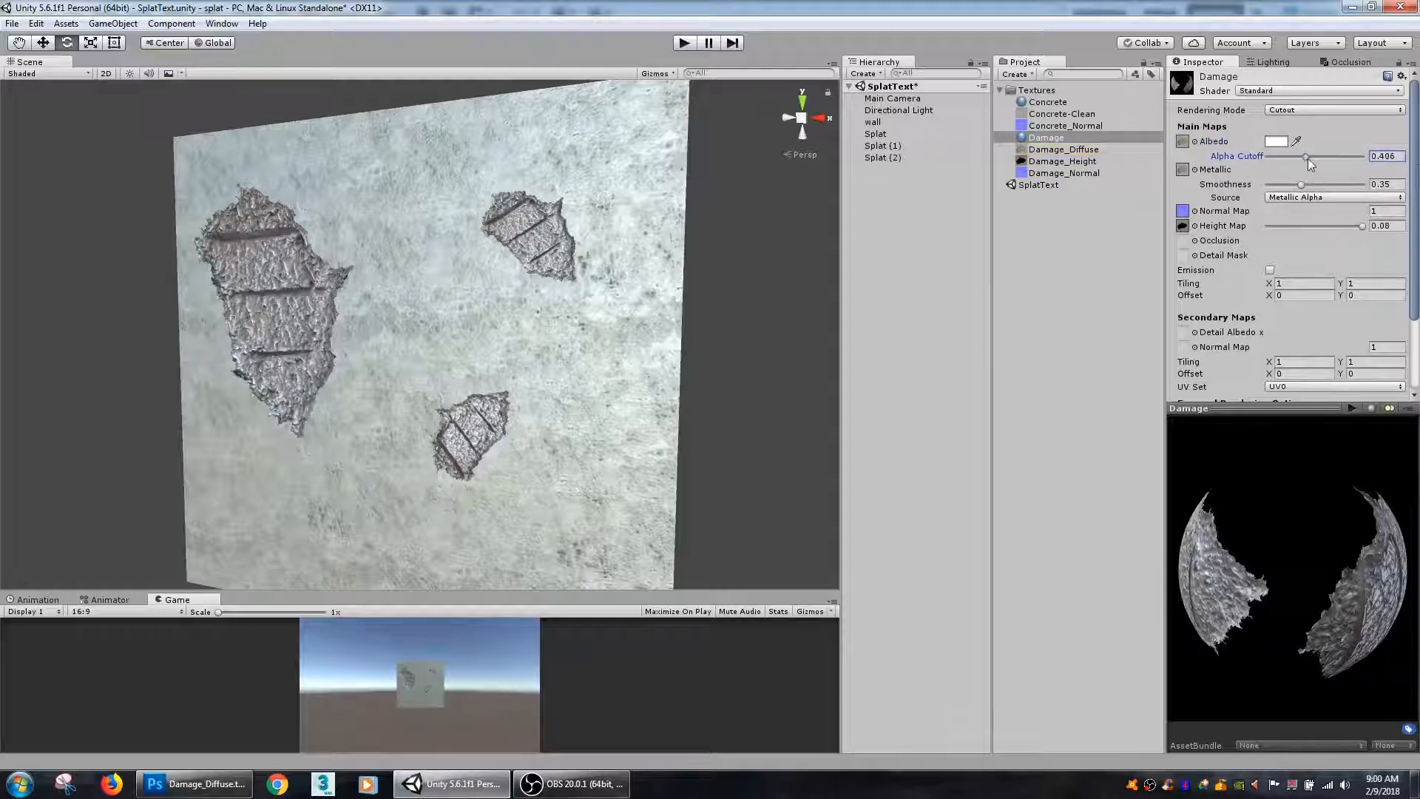
{"action": "scroll", "coordinate": [688, 304], "scroll_direction": "up", "scroll_amount": 7}
{"action": "middle_click_drag", "start_coordinate": [688, 304], "coordinate": [653, 393]}
{"action": "scroll", "coordinate": [653, 393], "scroll_direction": "up", "scroll_amount": 5}
{"action": "left_click", "coordinate": [1382, 156]}
{"action": "type", "text": "1"}
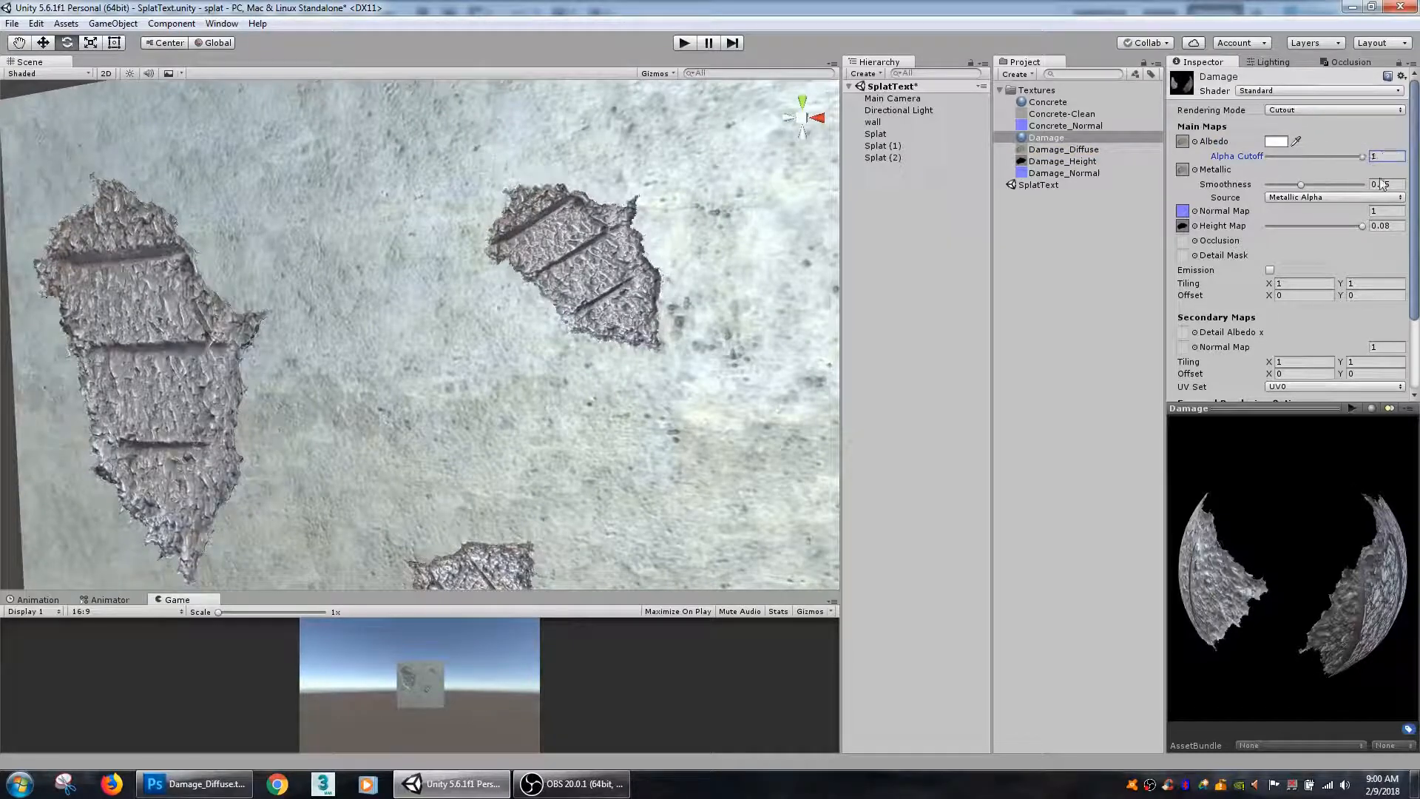
- Set the Damage material's Alpha Cutoff to 0.5 and check the edges of all three splats on the wall
{"action": "key", "text": "BackSpace"}
{"action": "type", "text": "0.5"}
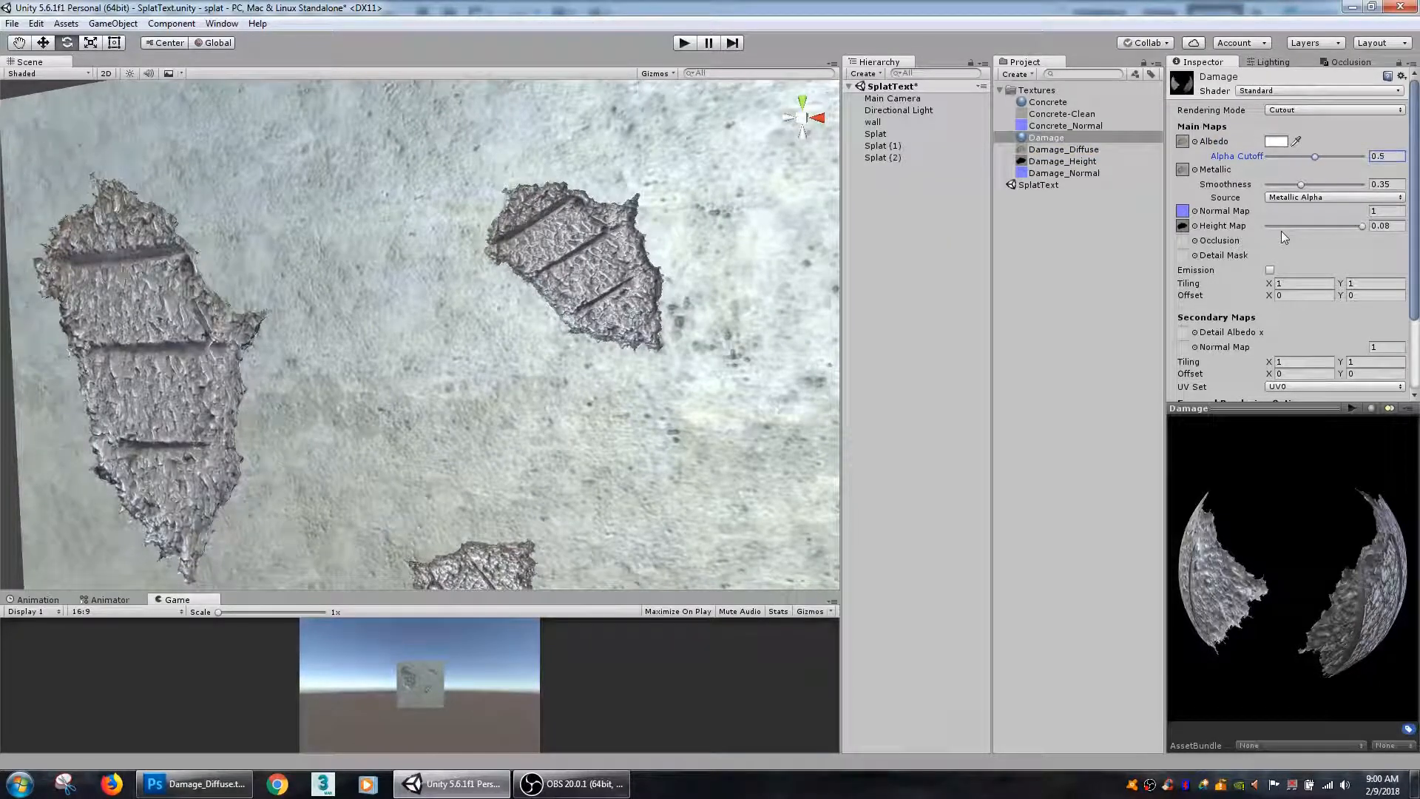
{"action": "middle_click_drag", "start_coordinate": [715, 368], "coordinate": [751, 308]}
{"action": "scroll", "coordinate": [716, 348], "scroll_direction": "down", "scroll_amount": 3}
{"action": "middle_click_drag", "start_coordinate": [586, 483], "coordinate": [625, 457]}
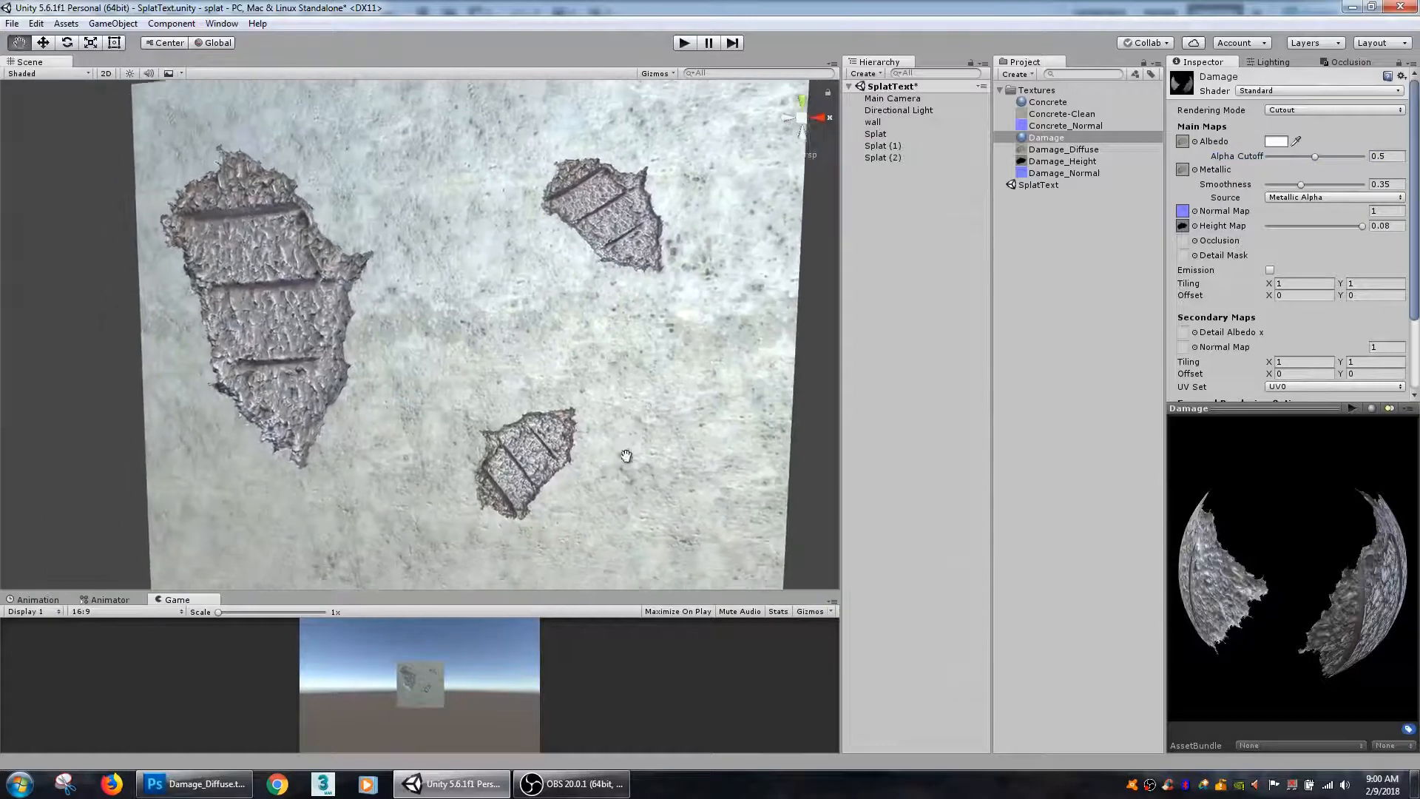
{"action": "left_click_drag", "start_coordinate": [625, 457], "coordinate": [584, 438], "text": "alt"}
- Locate the Damage material's normal map texture, lower its Height Map strength to 0.005 and inspect the splats from several angles
{"action": "left_click", "coordinate": [1183, 211]}
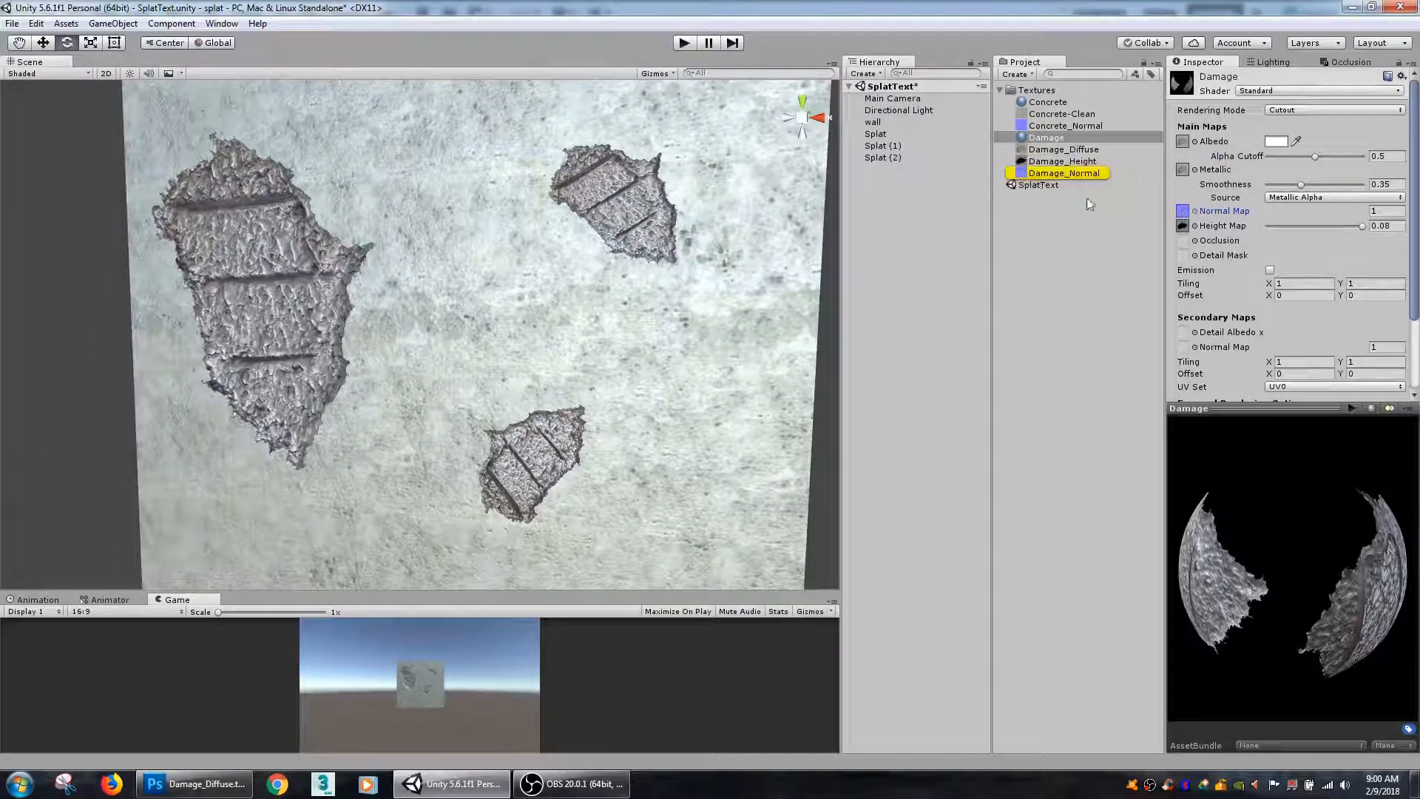
{"action": "left_click_drag", "start_coordinate": [1276, 229], "coordinate": [1268, 227]}
{"action": "left_click_drag", "start_coordinate": [525, 348], "coordinate": [451, 300], "text": "alt"}
{"action": "scroll", "coordinate": [482, 354], "scroll_direction": "up", "scroll_amount": 3}
{"action": "scroll", "coordinate": [481, 325], "scroll_direction": "down", "scroll_amount": 5}
{"action": "left_click_drag", "start_coordinate": [566, 374], "coordinate": [592, 415], "text": "alt"}
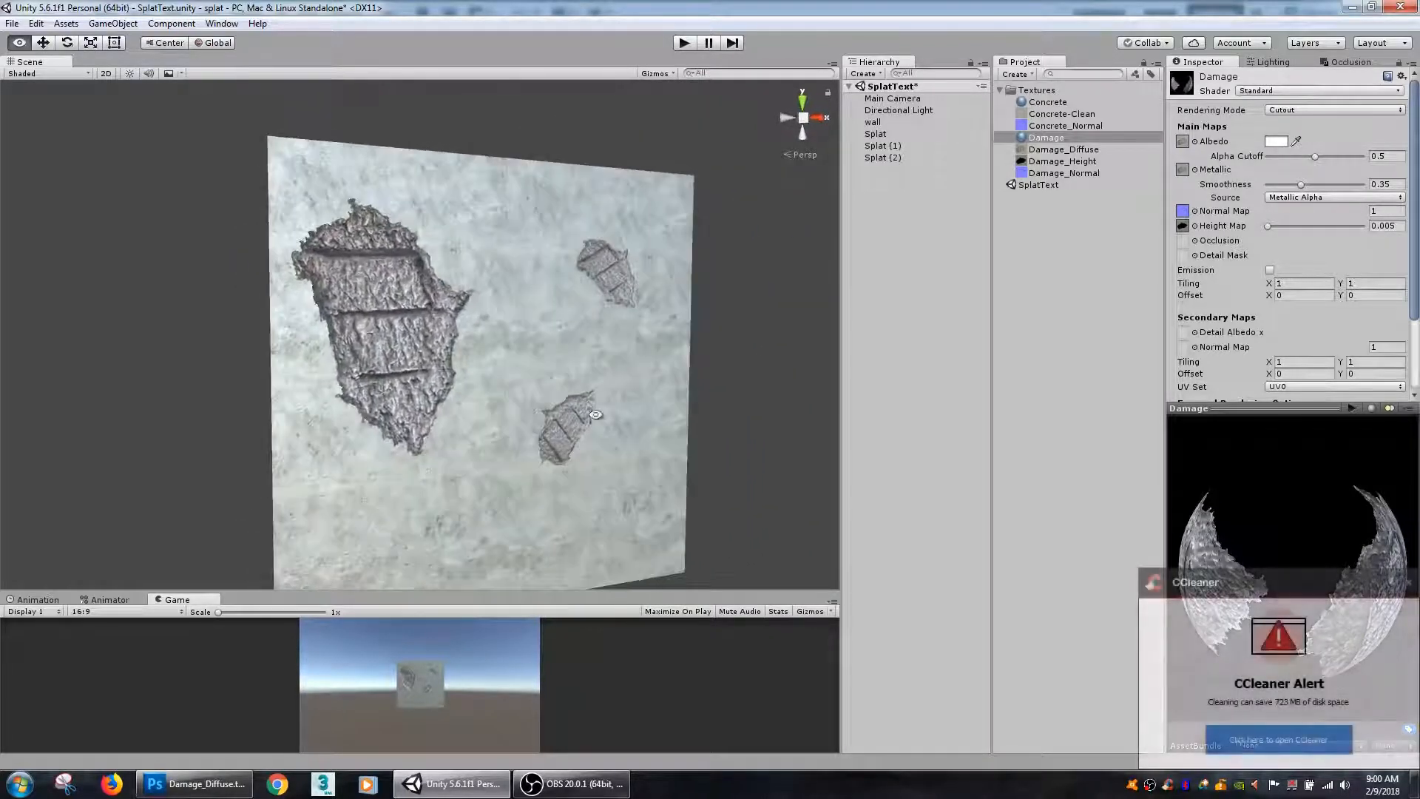
{"action": "left_click", "coordinate": [1409, 582]}
{"action": "left_click_drag", "start_coordinate": [381, 405], "coordinate": [670, 414], "text": "alt"}
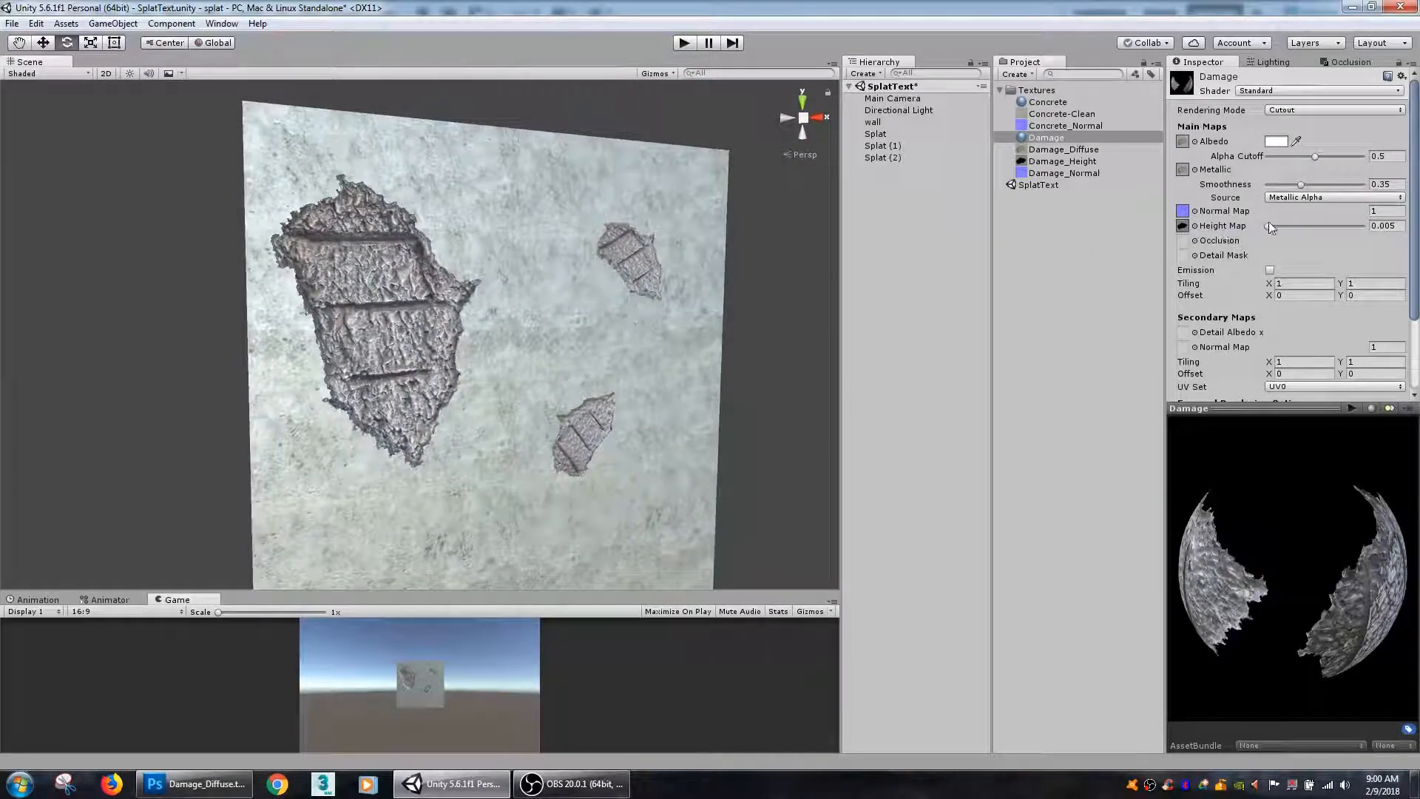
- Raise the Damage material's Height Map strength to 0.08 and examine the large splat's depth up close and from the side
{"action": "left_click_drag", "start_coordinate": [1268, 226], "coordinate": [1414, 228]}
{"action": "right_click_drag", "start_coordinate": [542, 288], "coordinate": [792, 375], "text": "alt"}
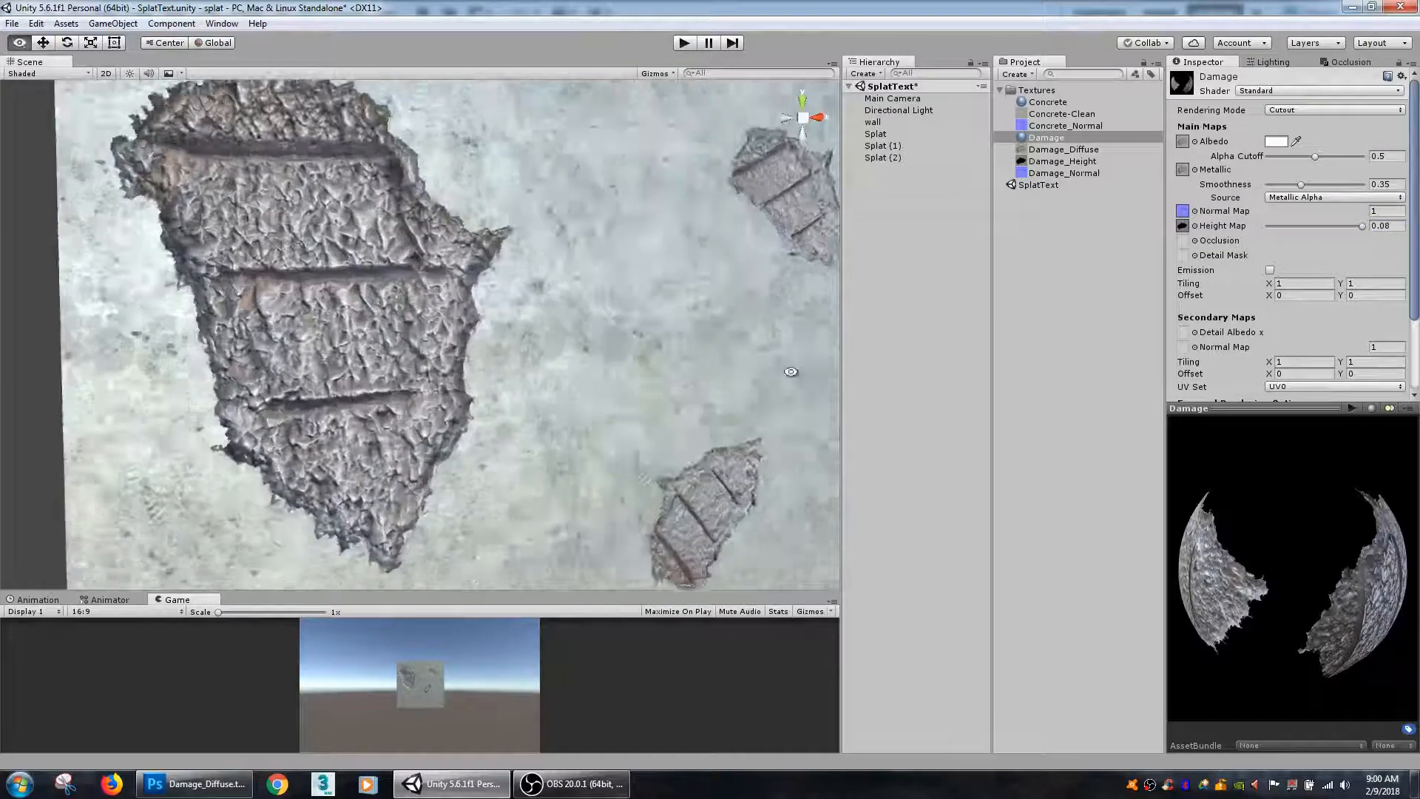
{"action": "left_click_drag", "start_coordinate": [792, 375], "coordinate": [628, 369], "text": "alt"}
{"action": "right_click_drag", "start_coordinate": [628, 370], "coordinate": [526, 380], "text": "alt"}
{"action": "left_click_drag", "start_coordinate": [526, 380], "coordinate": [784, 415], "text": "alt"}
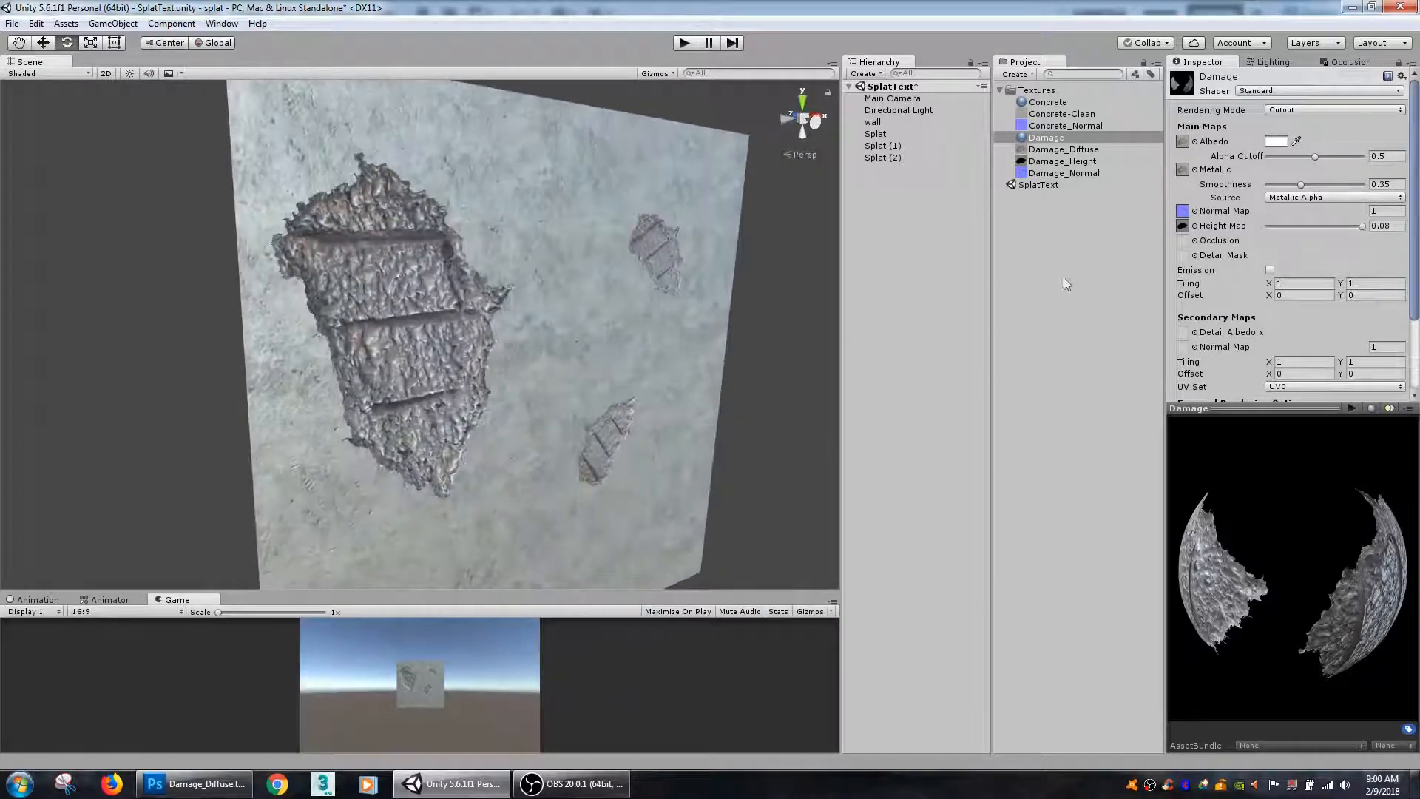
- Open the Damage_Height texture's import settings and enlarge its preview to examine the height map
{"action": "left_click", "coordinate": [1078, 283]}
{"action": "left_click", "coordinate": [1044, 162]}
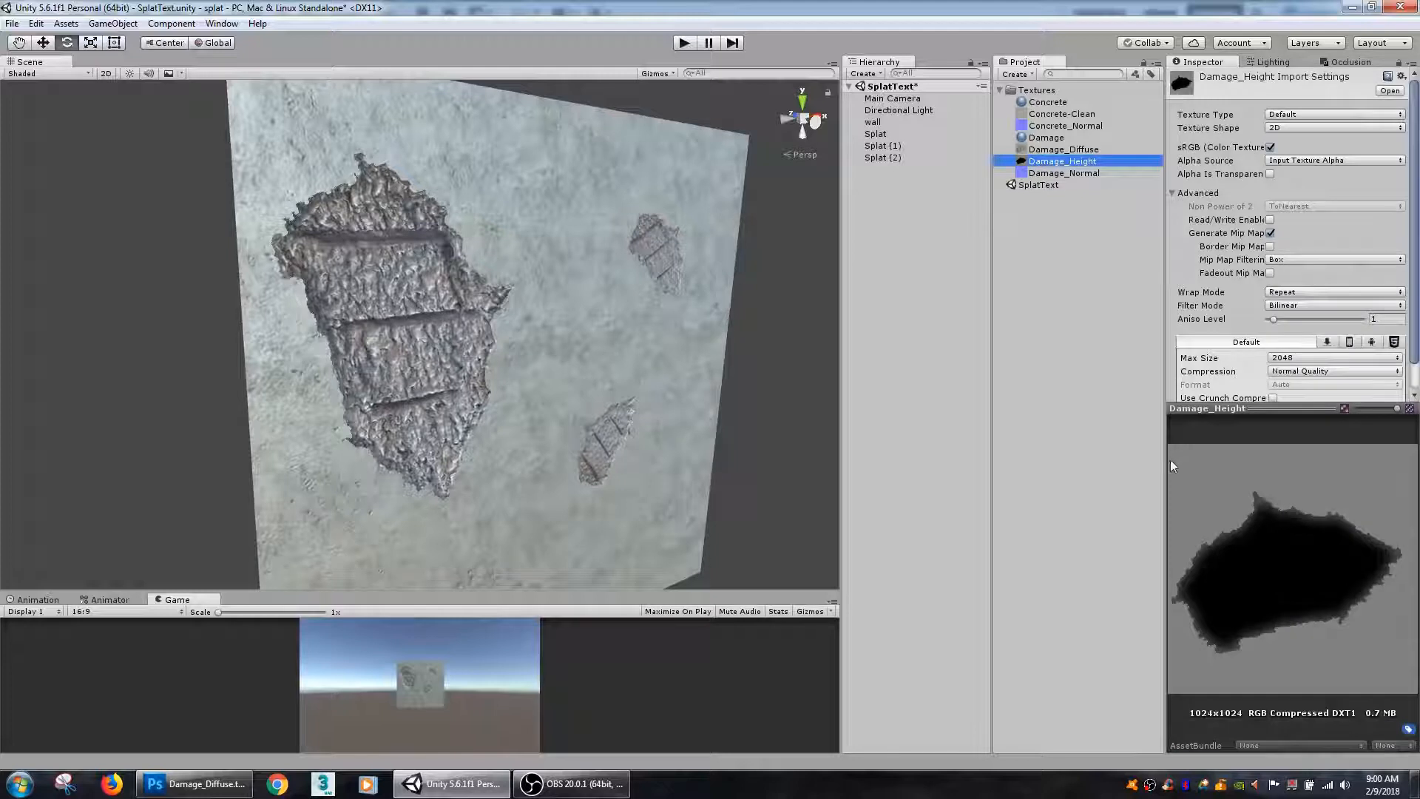
{"action": "left_click_drag", "start_coordinate": [1167, 460], "coordinate": [994, 463]}
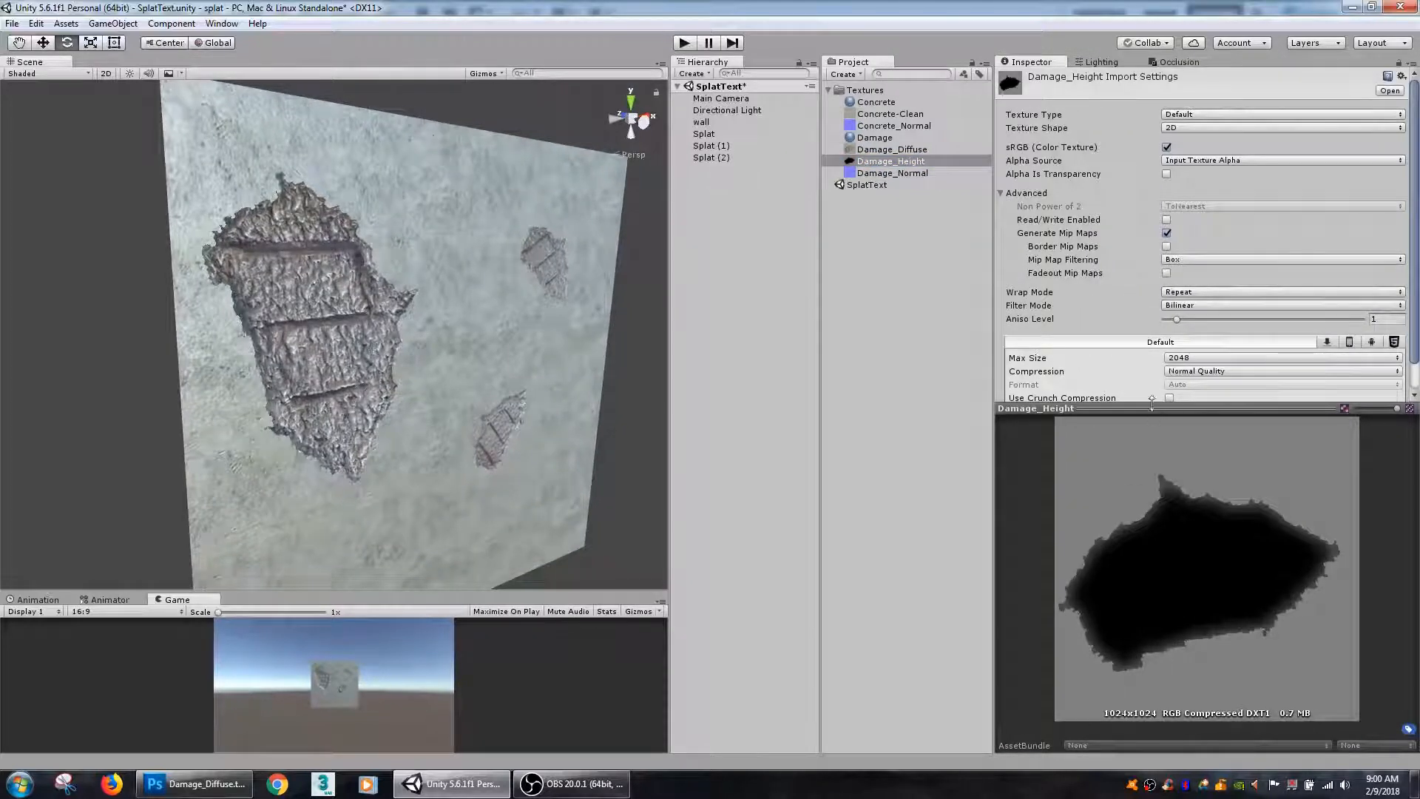
{"action": "left_click_drag", "start_coordinate": [1152, 409], "coordinate": [1144, 235]}
{"action": "left_click_drag", "start_coordinate": [995, 376], "coordinate": [904, 383]}
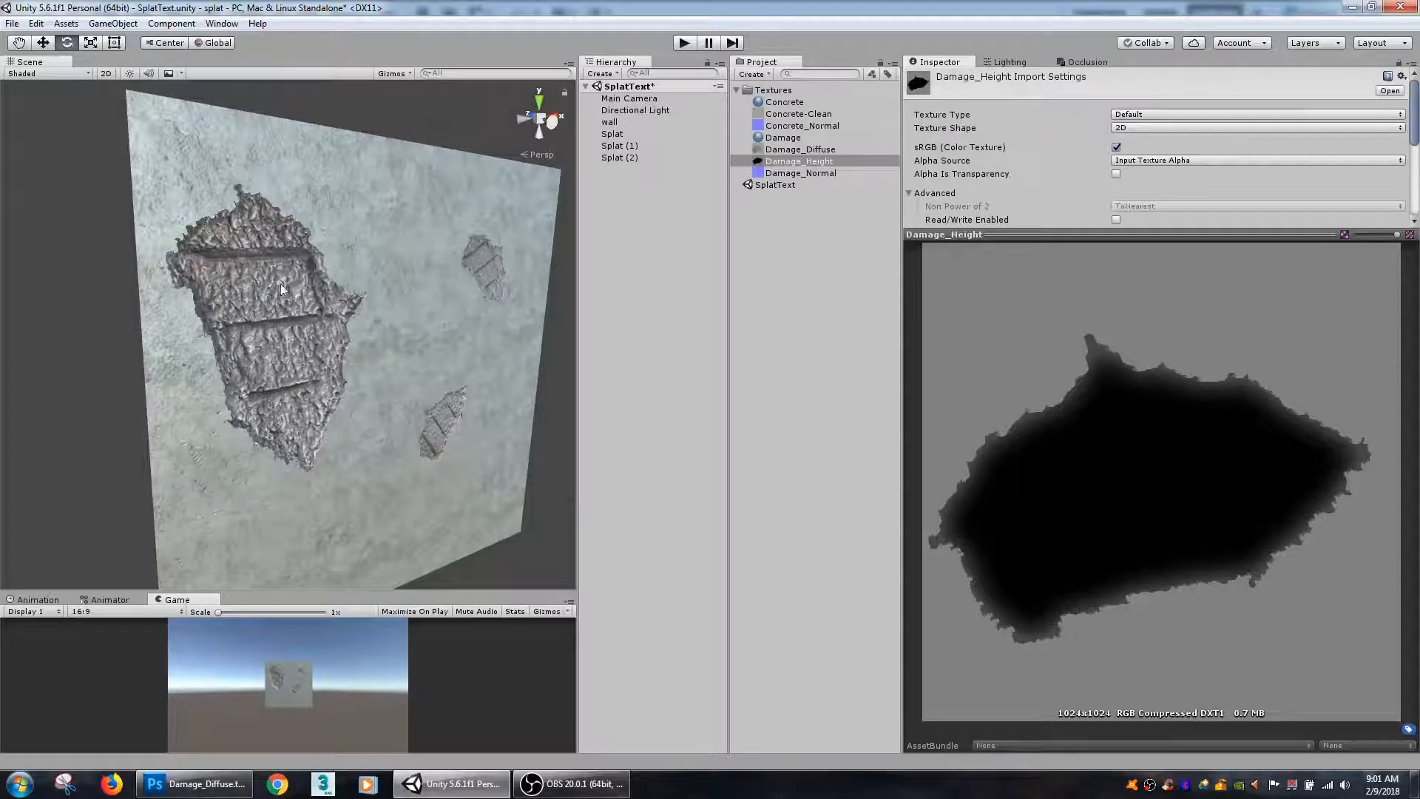
- Compare the splats on the wall from different angles with the Damage_Height preview, resizing the scene and preview areas
{"action": "left_click_drag", "start_coordinate": [377, 284], "coordinate": [194, 241], "text": "alt"}
{"action": "left_click_drag", "start_coordinate": [286, 296], "coordinate": [385, 346], "text": "alt"}
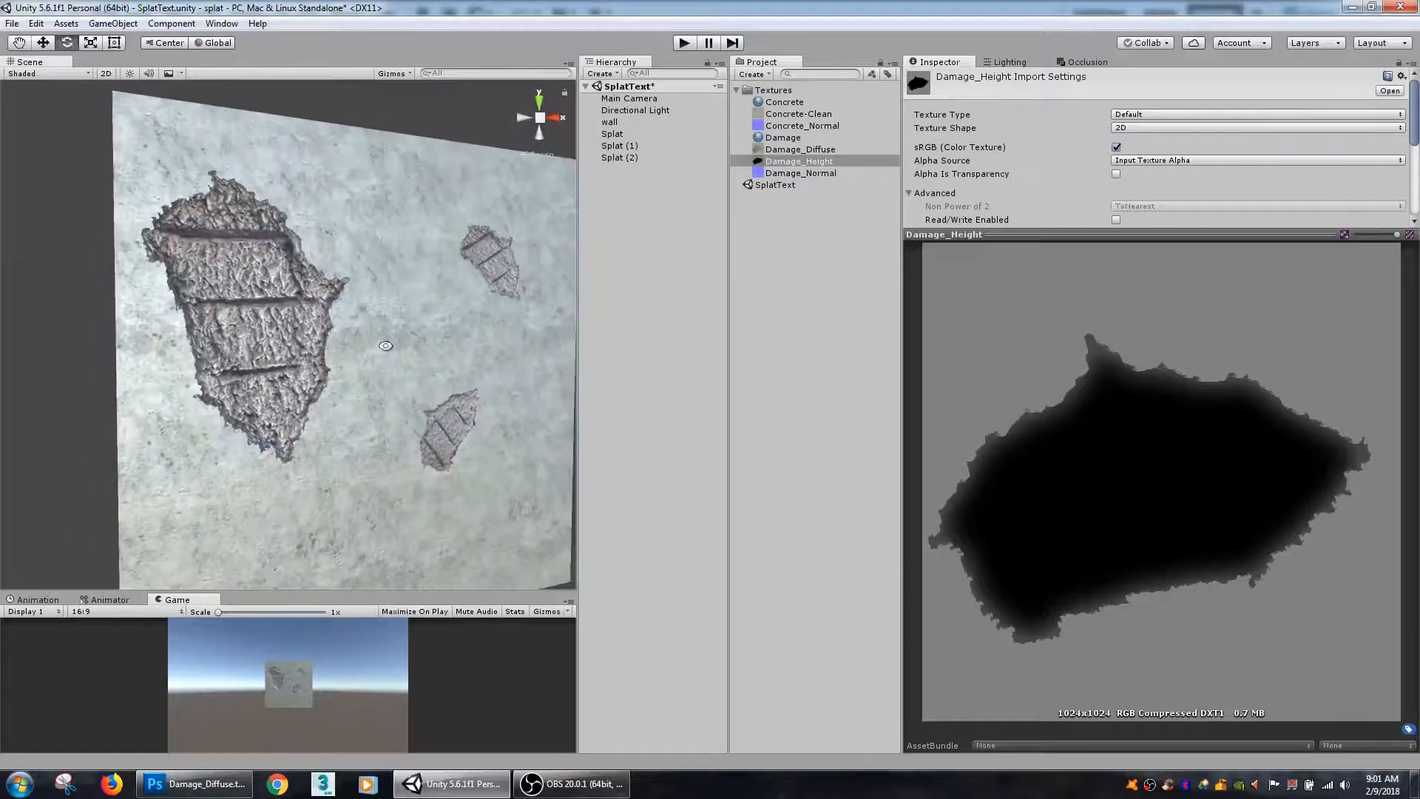
{"action": "left_click_drag", "start_coordinate": [459, 247], "coordinate": [409, 260], "text": "alt"}
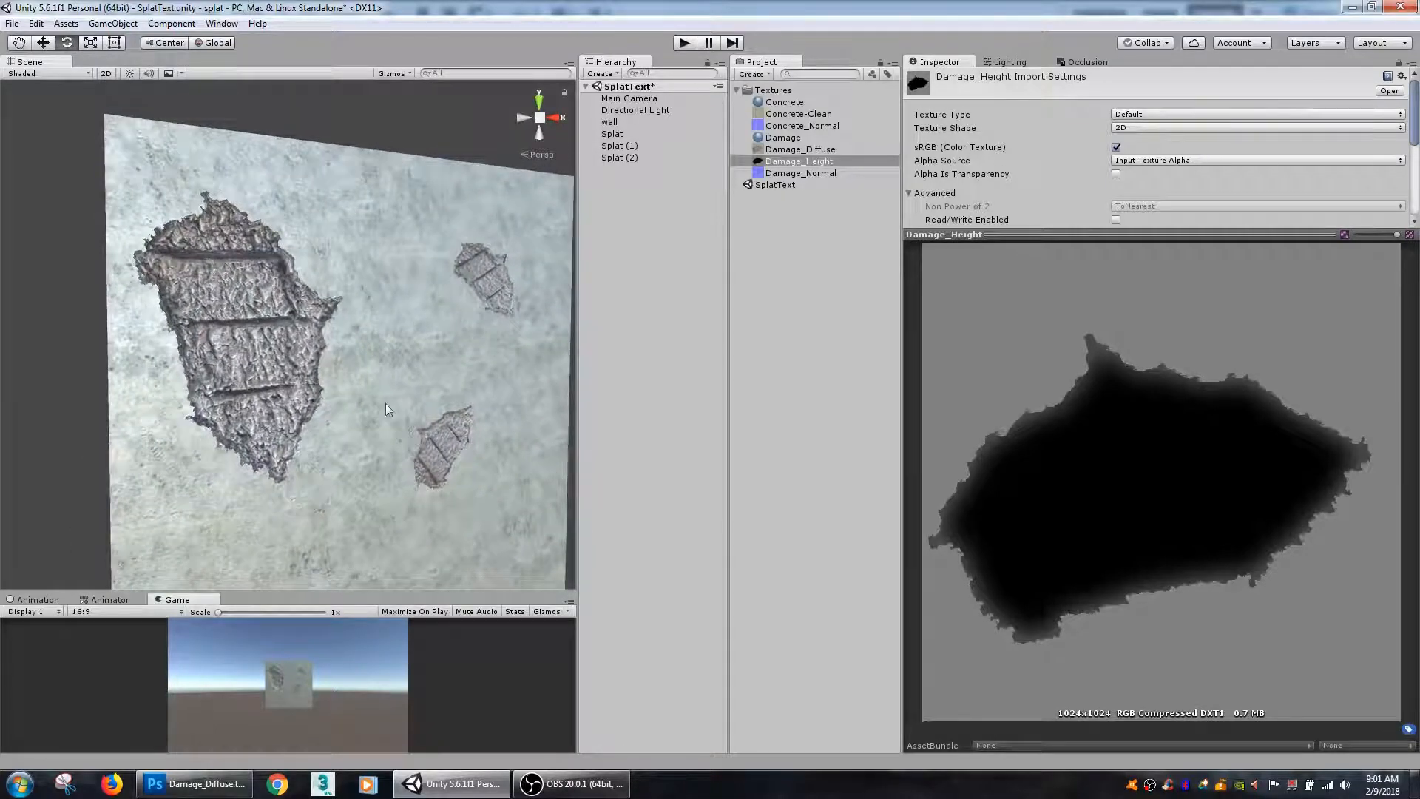
{"action": "left_click_drag", "start_coordinate": [584, 338], "coordinate": [816, 364]}
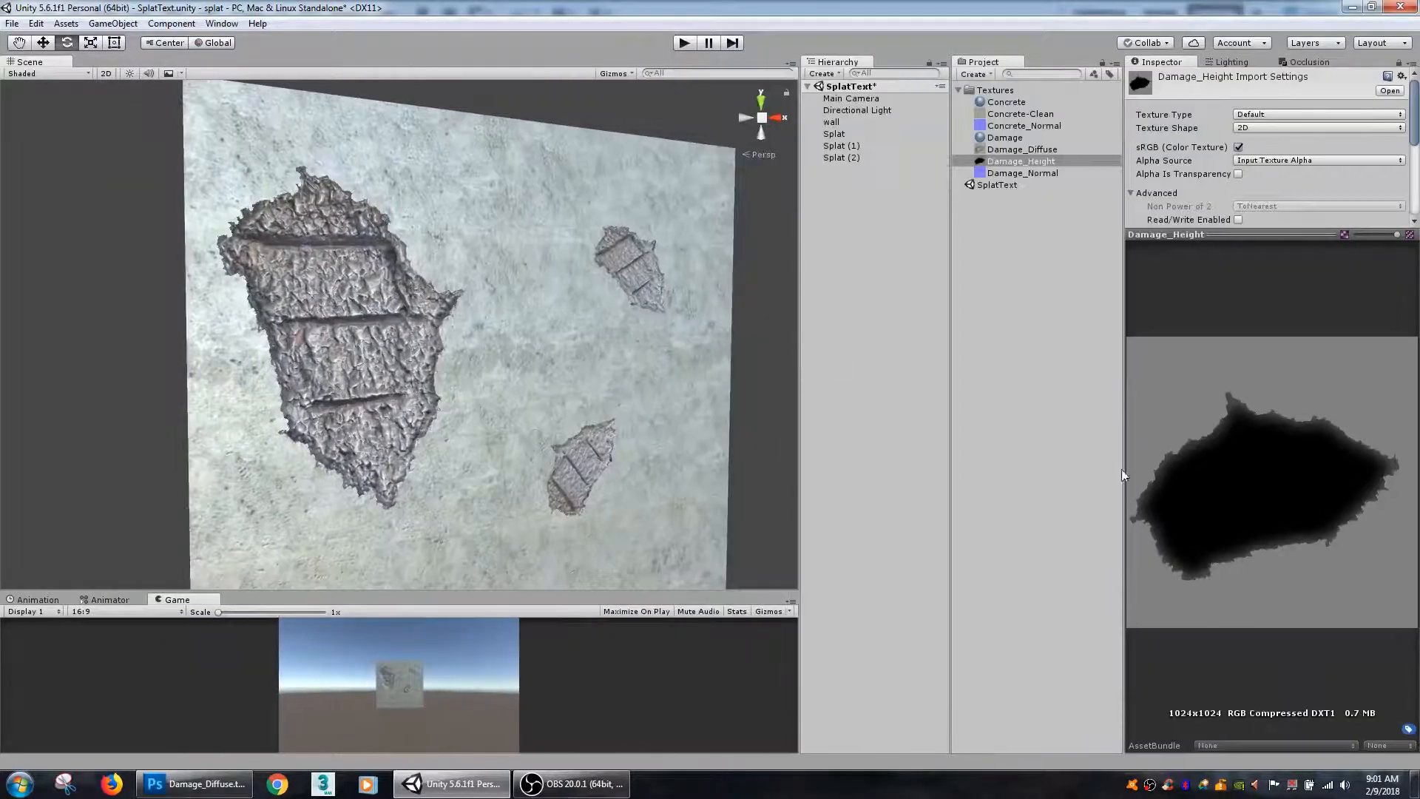
{"action": "left_click_drag", "start_coordinate": [1124, 480], "coordinate": [950, 444]}
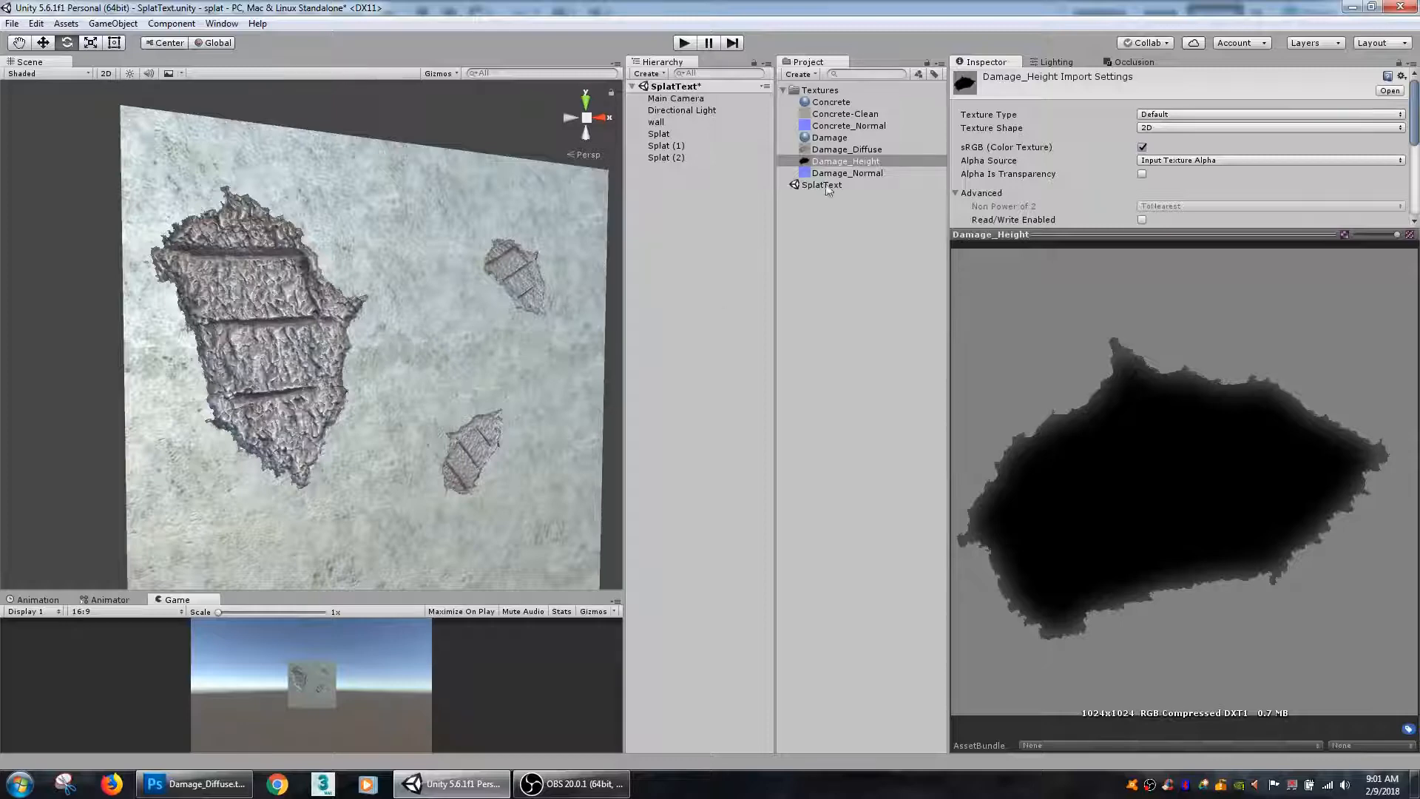
- Reopen the Damage material and review its full settings down to the advanced options
{"action": "left_click", "coordinate": [829, 137]}
{"action": "right_click_drag", "start_coordinate": [466, 318], "coordinate": [510, 330], "text": "alt"}
{"action": "left_click_drag", "start_coordinate": [1116, 234], "coordinate": [1117, 431]}
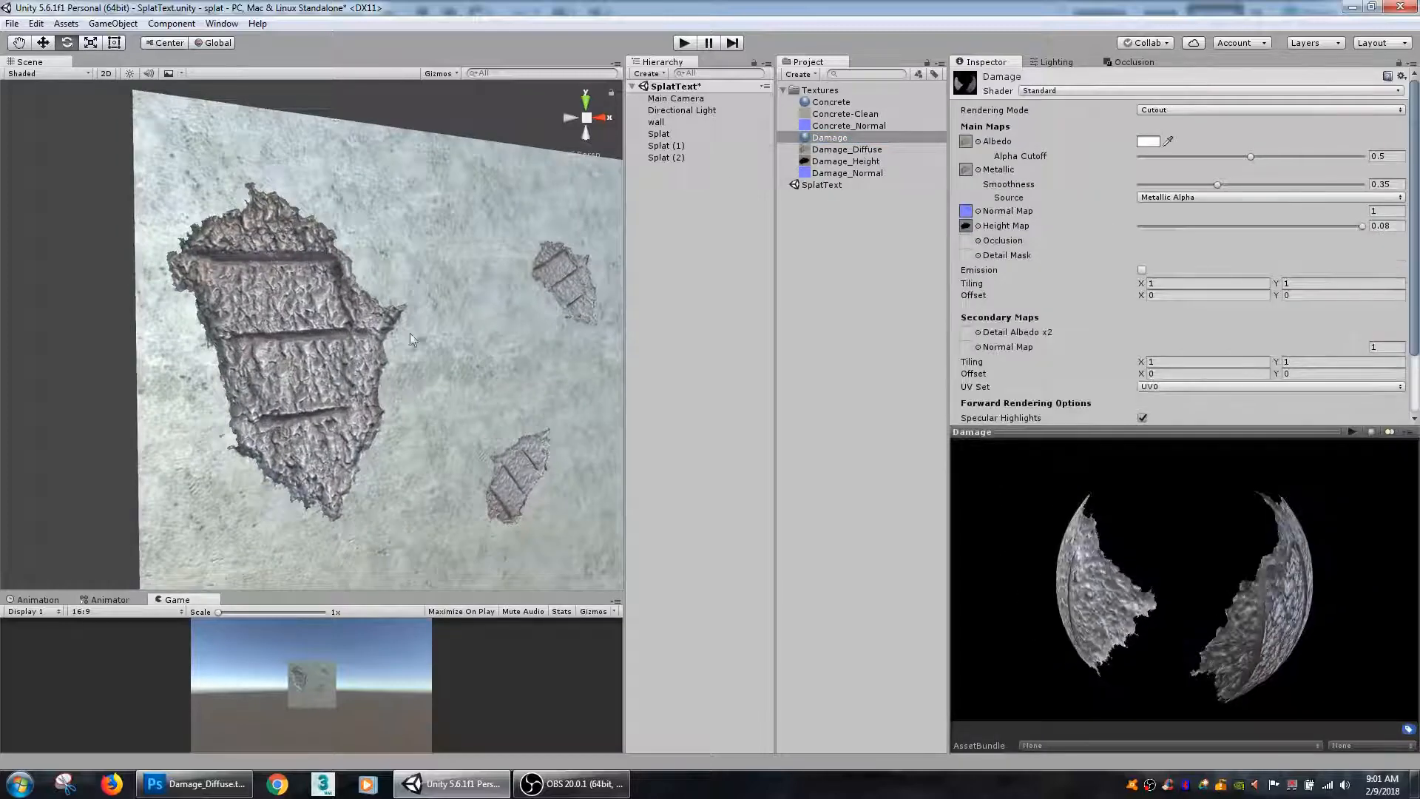
{"action": "left_click_drag", "start_coordinate": [412, 339], "coordinate": [304, 296], "text": "alt"}
{"action": "scroll", "coordinate": [1071, 349], "scroll_direction": "down", "scroll_amount": 3}
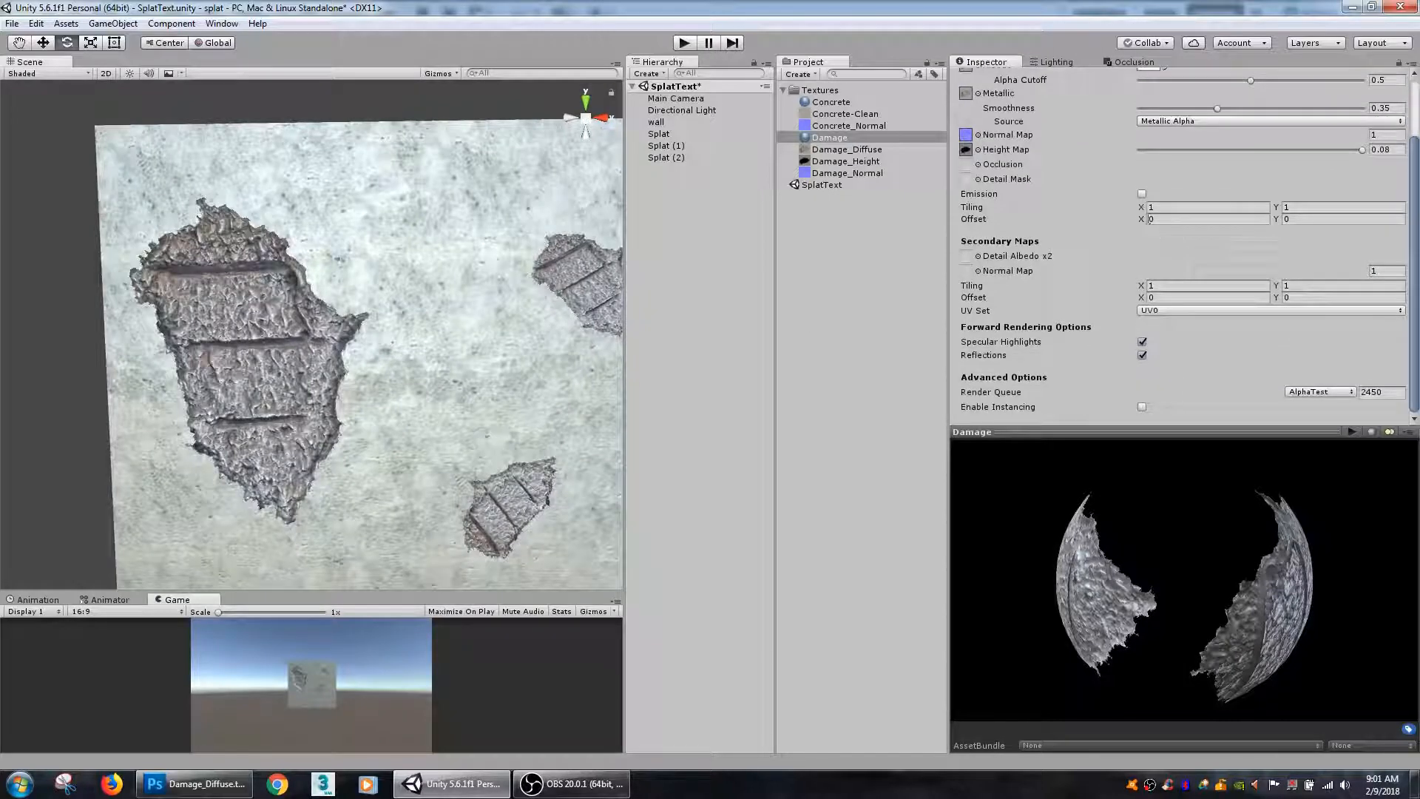
{"action": "mouse_move", "coordinate": [1352, 156]}
{"action": "left_mouse_down"}
{"action": "mouse_move", "coordinate": [1187, 152]}
{"action": "mouse_move", "coordinate": [1352, 148]}
{"action": "left_mouse_up"}
- Enlarge the scene view and look over the whole wall with its three splats
{"action": "left_click_drag", "start_coordinate": [473, 355], "coordinate": [546, 384], "text": "alt"}
{"action": "left_click_drag", "start_coordinate": [624, 359], "coordinate": [942, 378]}
{"action": "left_click_drag", "start_coordinate": [784, 388], "coordinate": [514, 305], "text": "alt"}
{"action": "scroll", "coordinate": [651, 395], "scroll_direction": "down", "scroll_amount": 4}
- Switch to Photoshop and create a new 512 × 512 pixel RGB document with a white background
{"action": "left_click", "coordinate": [193, 784]}
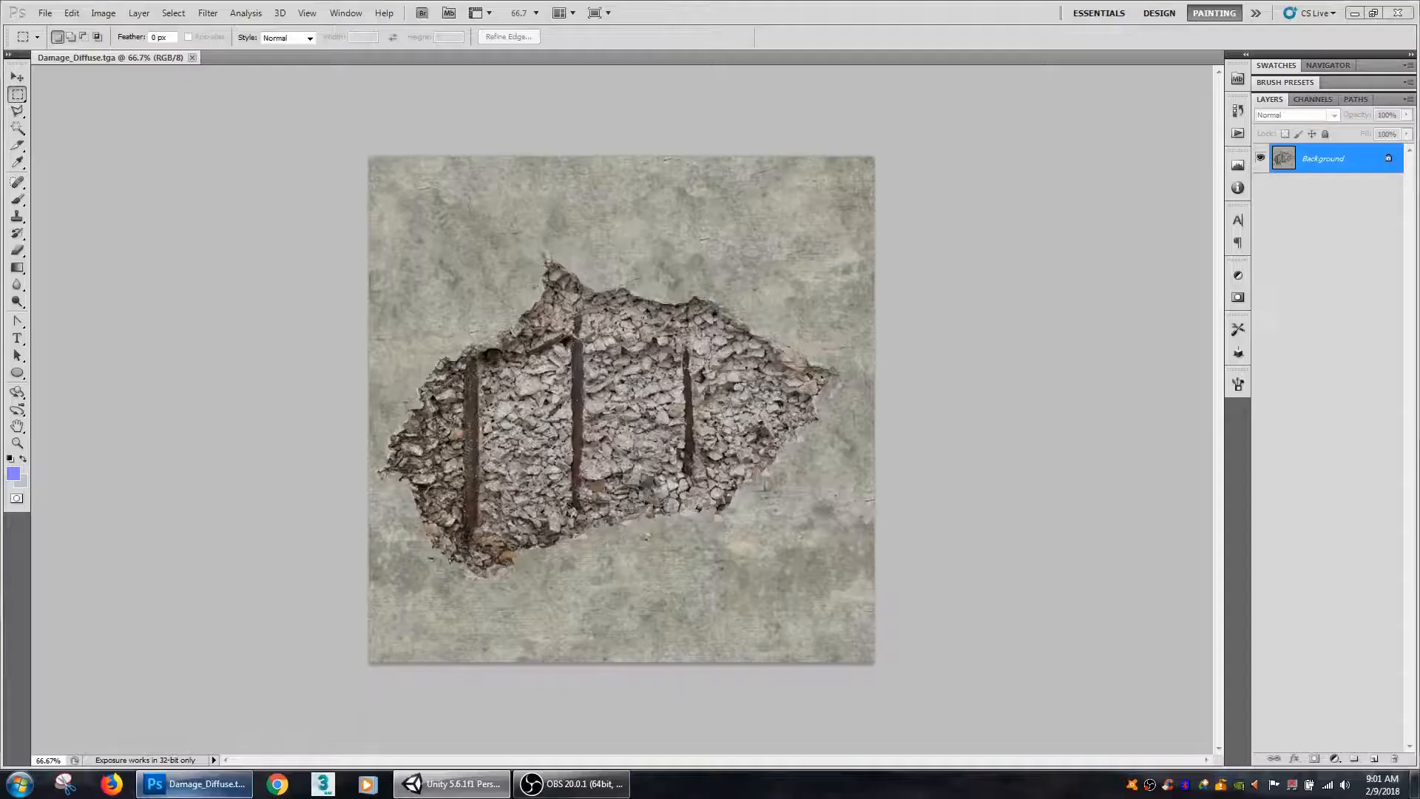
{"action": "left_click", "coordinate": [49, 14]}
{"action": "left_click", "coordinate": [61, 28]}
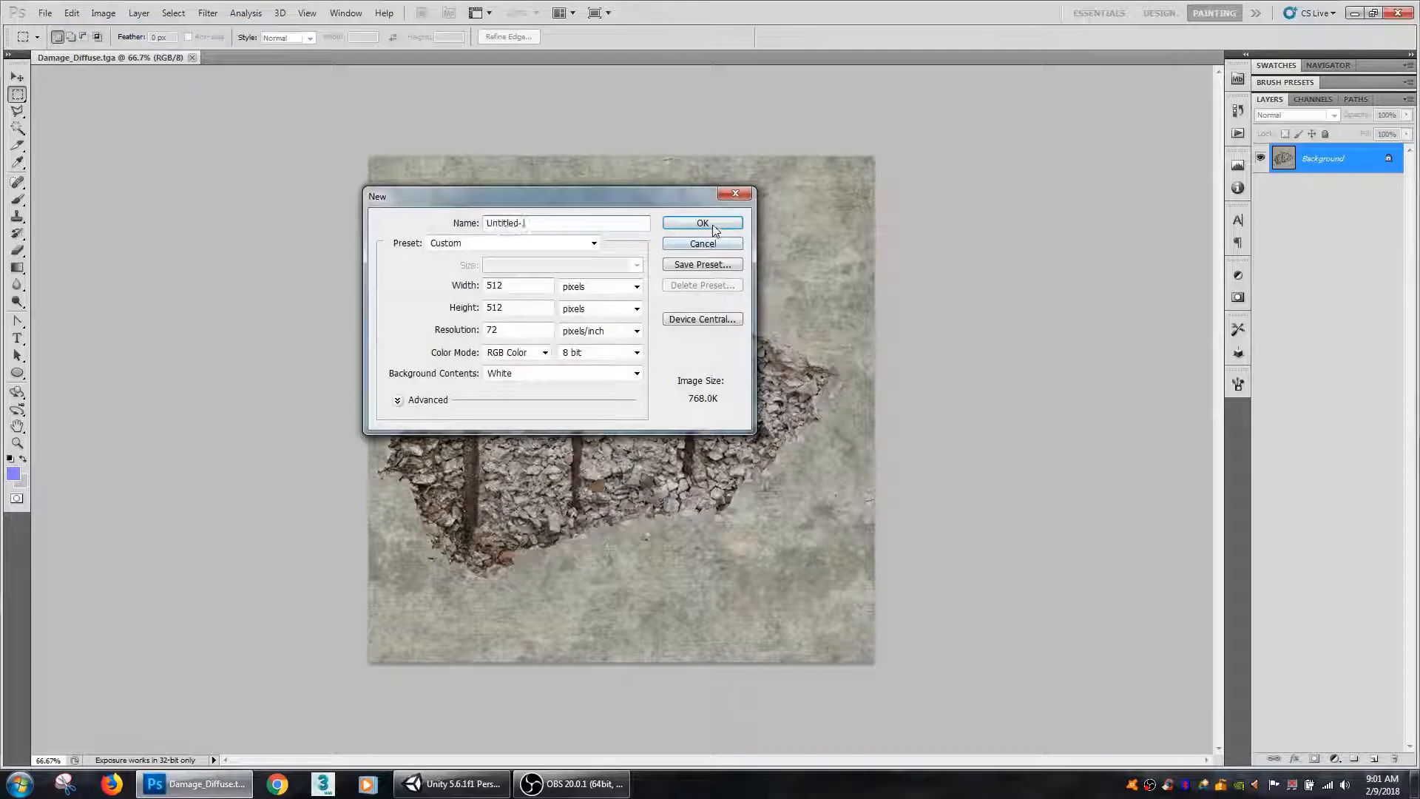
{"action": "left_click", "coordinate": [703, 223]}
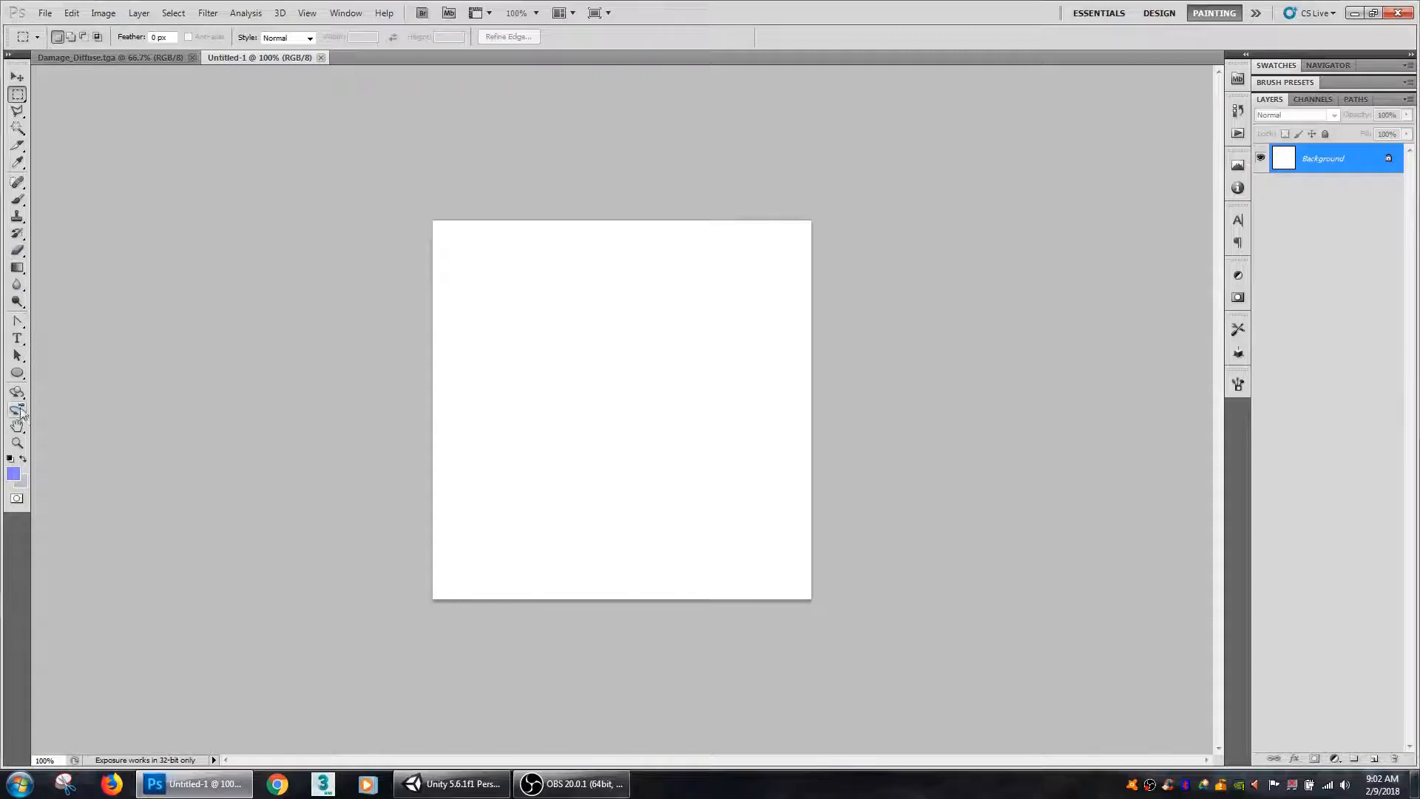
- Draw a large radiation symbol with the Custom Shape tool and position it near the middle of the canvas
{"action": "left_click", "coordinate": [17, 373]}
{"action": "left_click", "coordinate": [100, 441]}
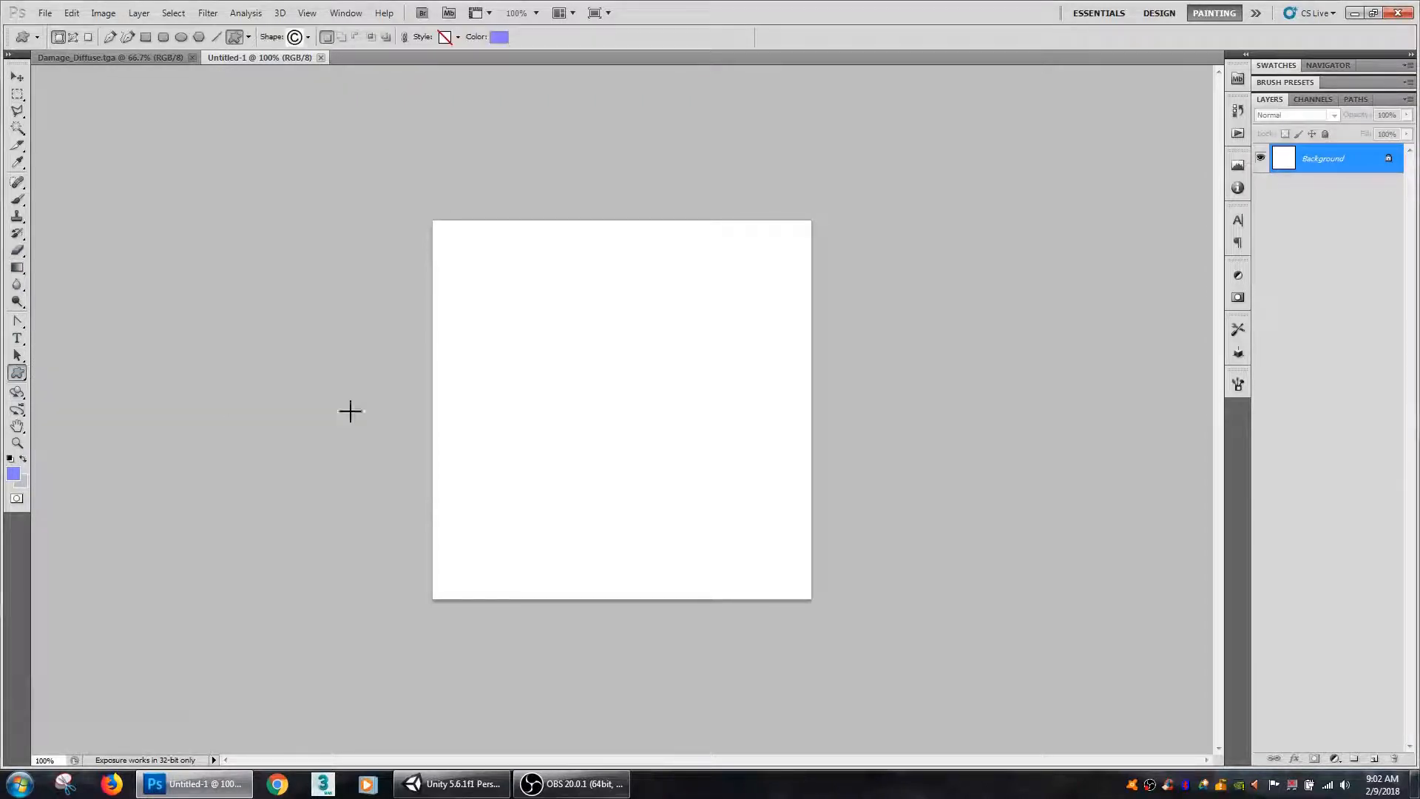
{"action": "right_click", "coordinate": [560, 332]}
{"action": "left_click_drag", "start_coordinate": [719, 356], "coordinate": [725, 398]}
{"action": "scroll", "coordinate": [714, 407], "scroll_direction": "down", "scroll_amount": 3}
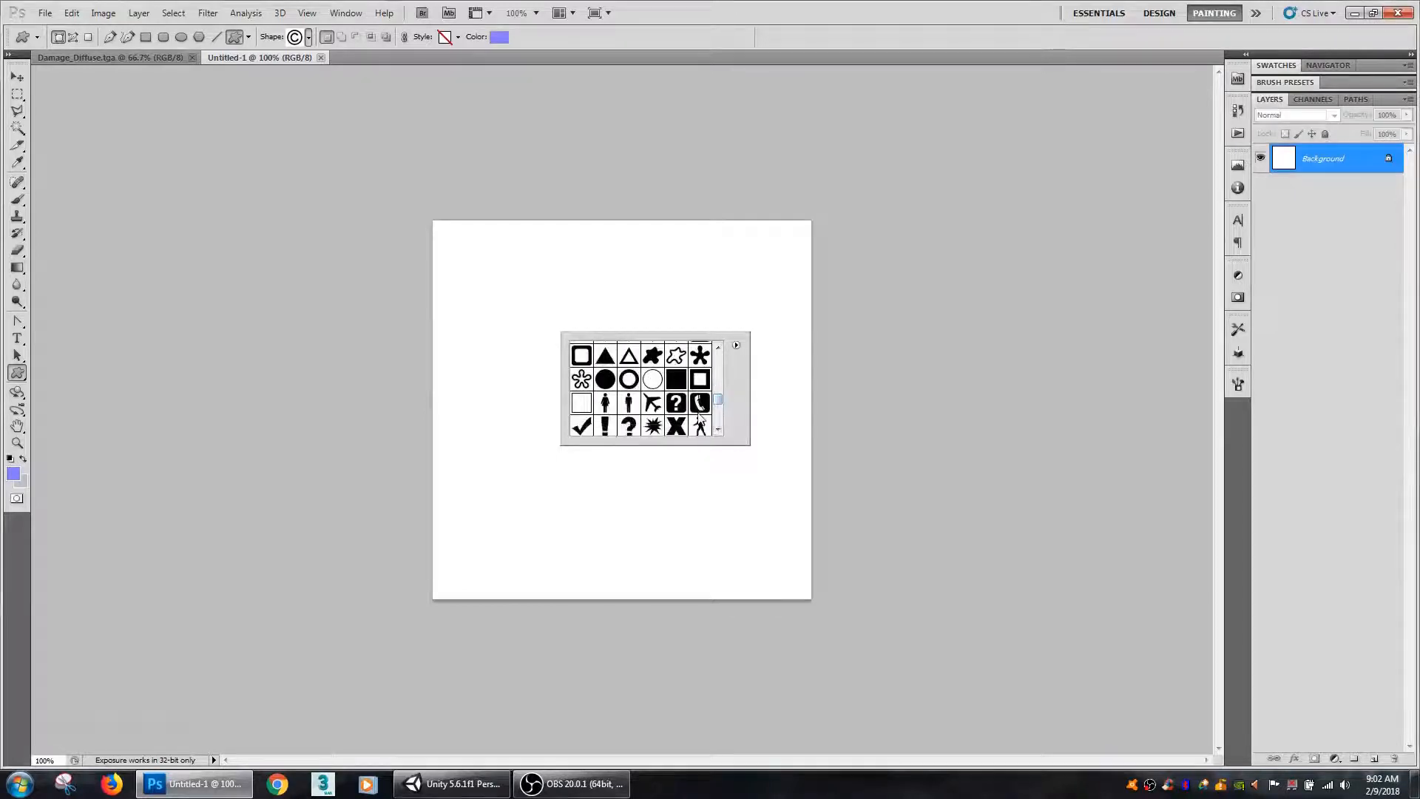
{"action": "scroll", "coordinate": [701, 419], "scroll_direction": "down", "scroll_amount": 5}
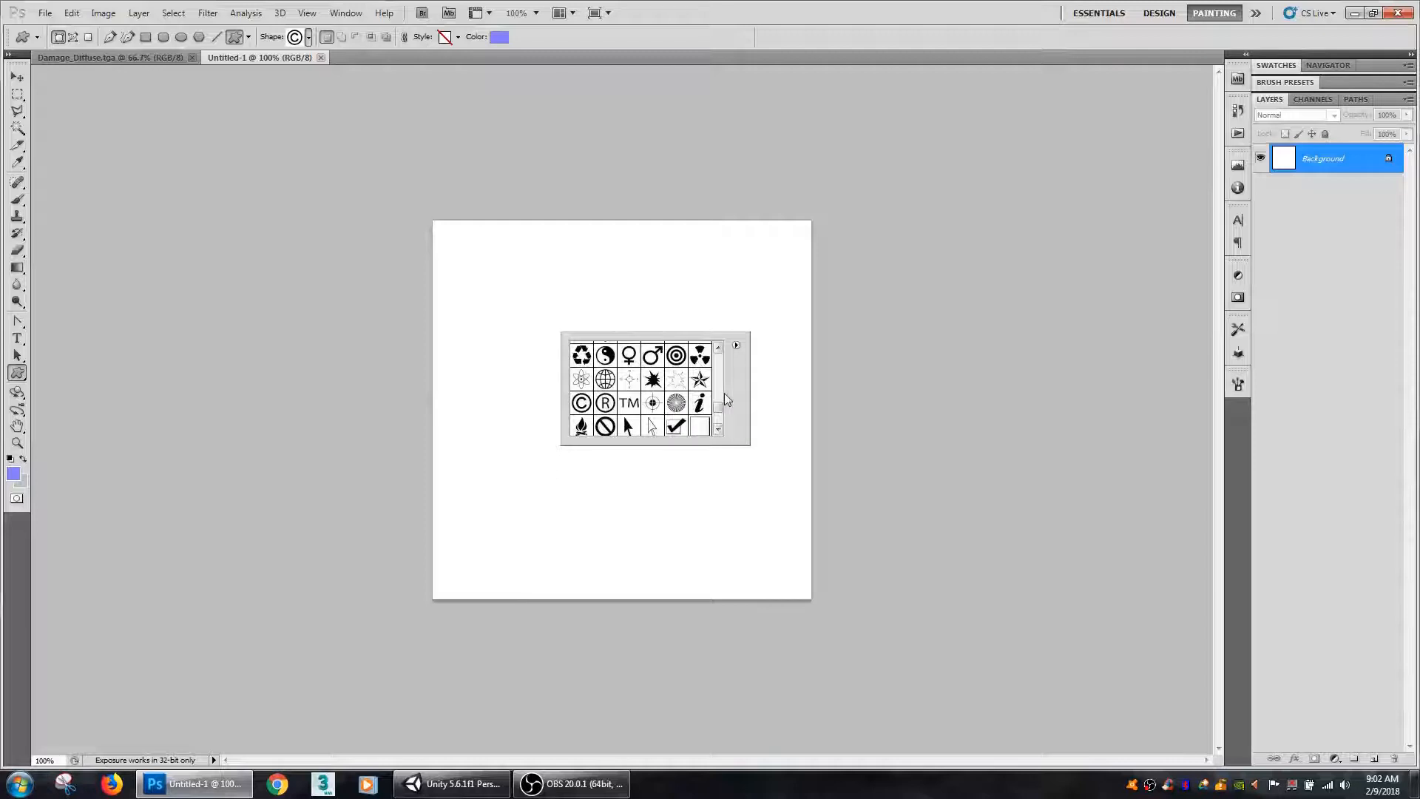
{"action": "double_click", "coordinate": [700, 355]}
{"action": "left_click_drag", "start_coordinate": [635, 391], "coordinate": [783, 552], "text": "alt"}
{"action": "key", "text": "ctrl+t"}
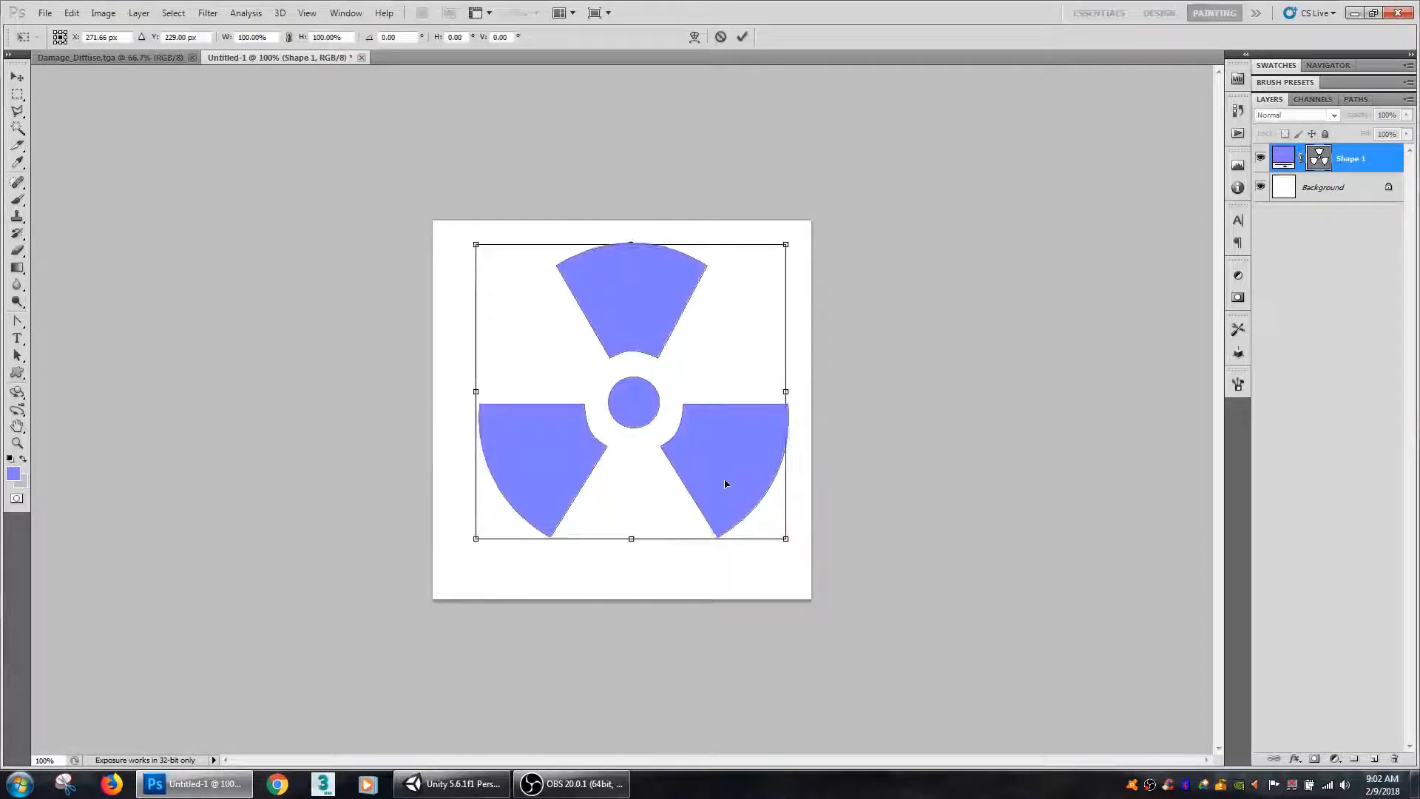
{"action": "key", "text": "Return"}
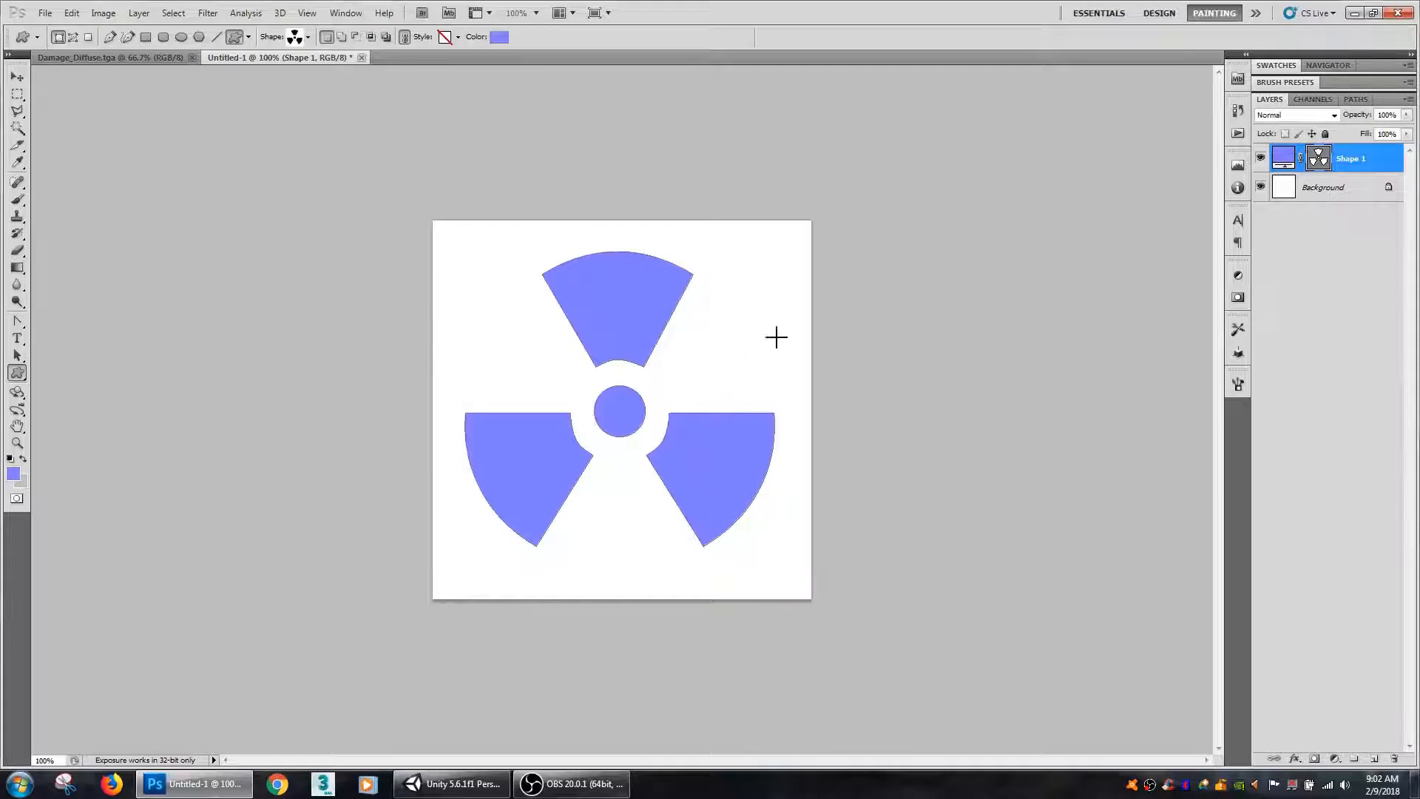
- Recolour the radiation symbol to yellow #ffd200
{"action": "double_click", "coordinate": [1289, 161]}
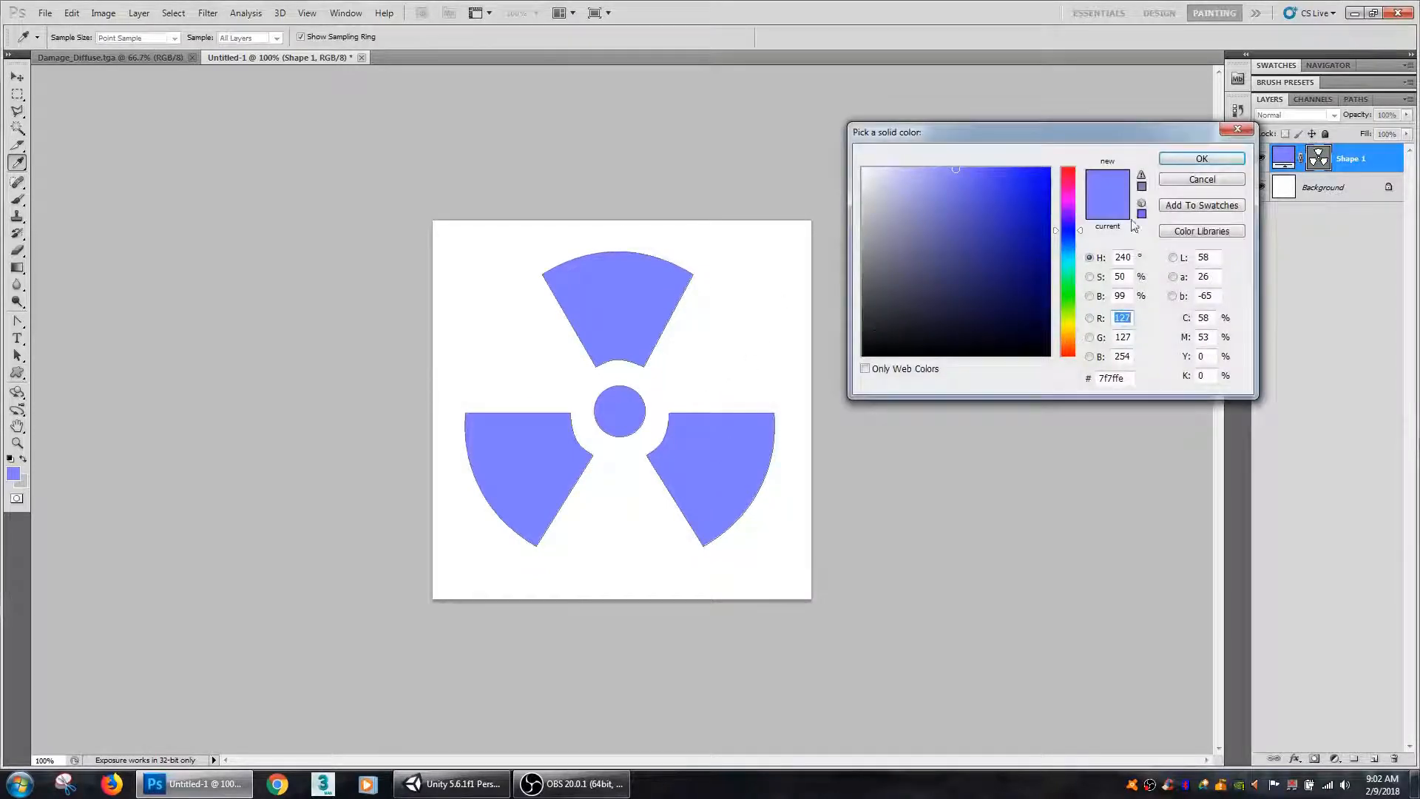
{"action": "left_click_drag", "start_coordinate": [1080, 330], "coordinate": [1072, 331]}
{"action": "left_click", "coordinate": [1069, 299]}
{"action": "left_click_drag", "start_coordinate": [1041, 185], "coordinate": [1110, 137]}
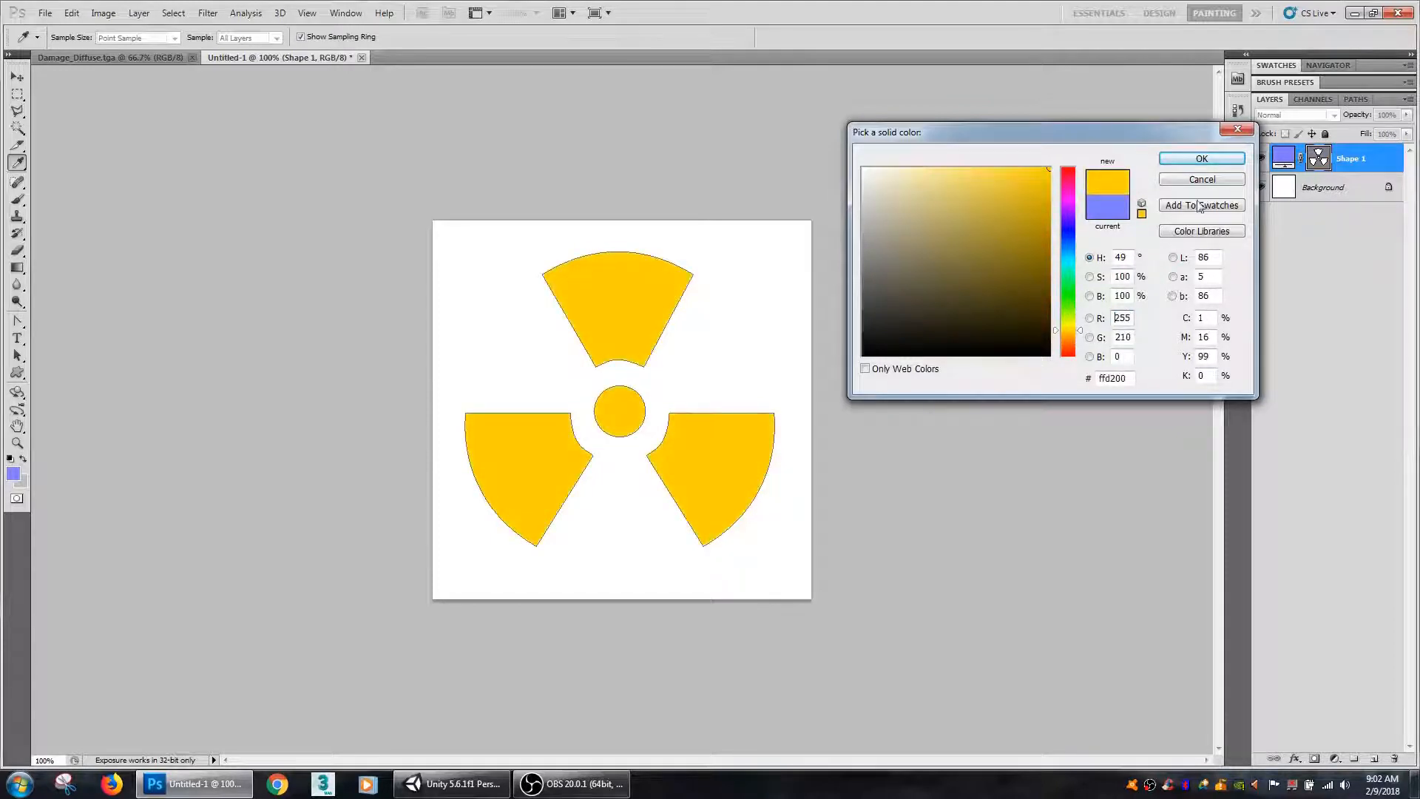
{"action": "left_click", "coordinate": [1200, 158]}
{"action": "left_click", "coordinate": [1302, 188]}
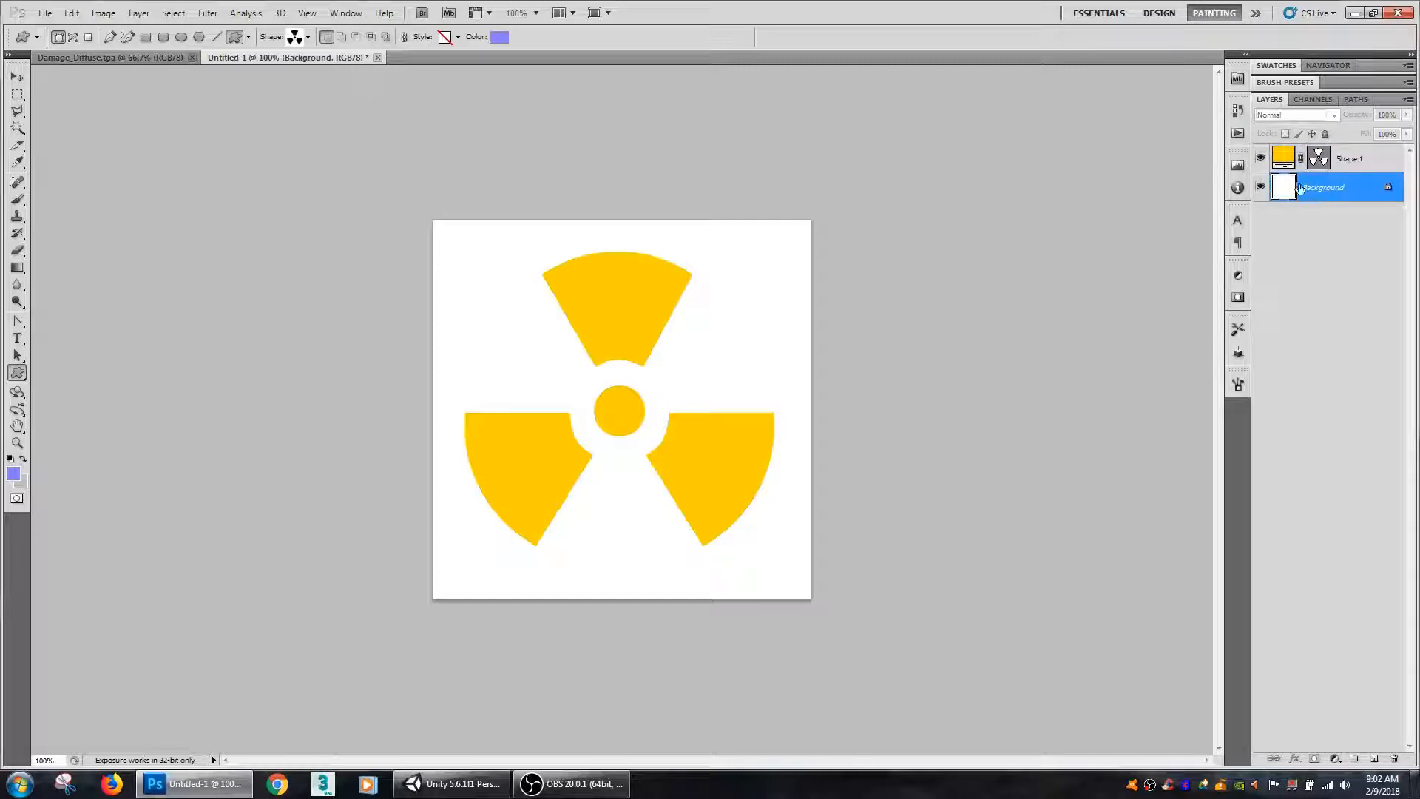
- Recolour the radiation symbol to white #ffffff and invert the Background layer to black
{"action": "double_click", "coordinate": [1288, 161]}
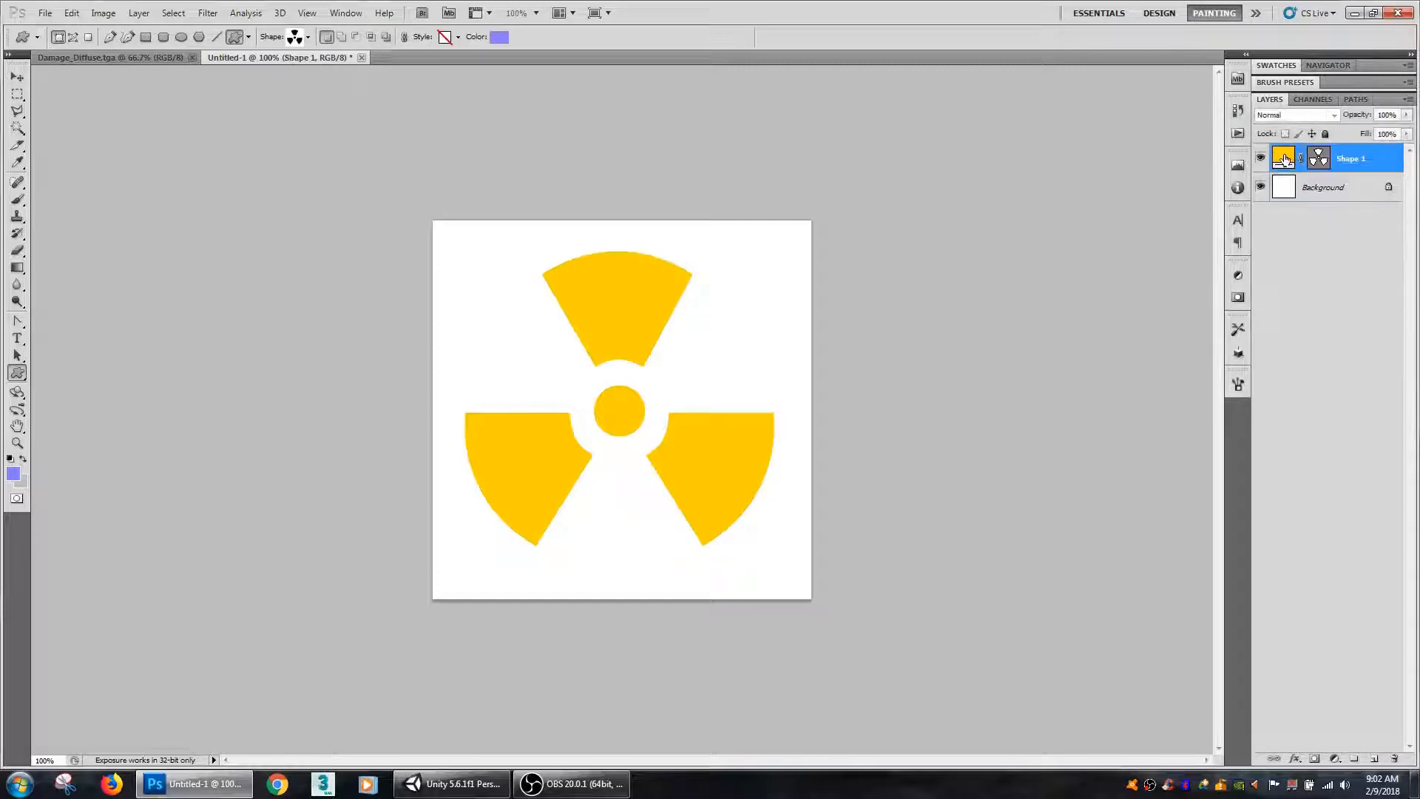
{"action": "left_click_drag", "start_coordinate": [949, 268], "coordinate": [851, 157]}
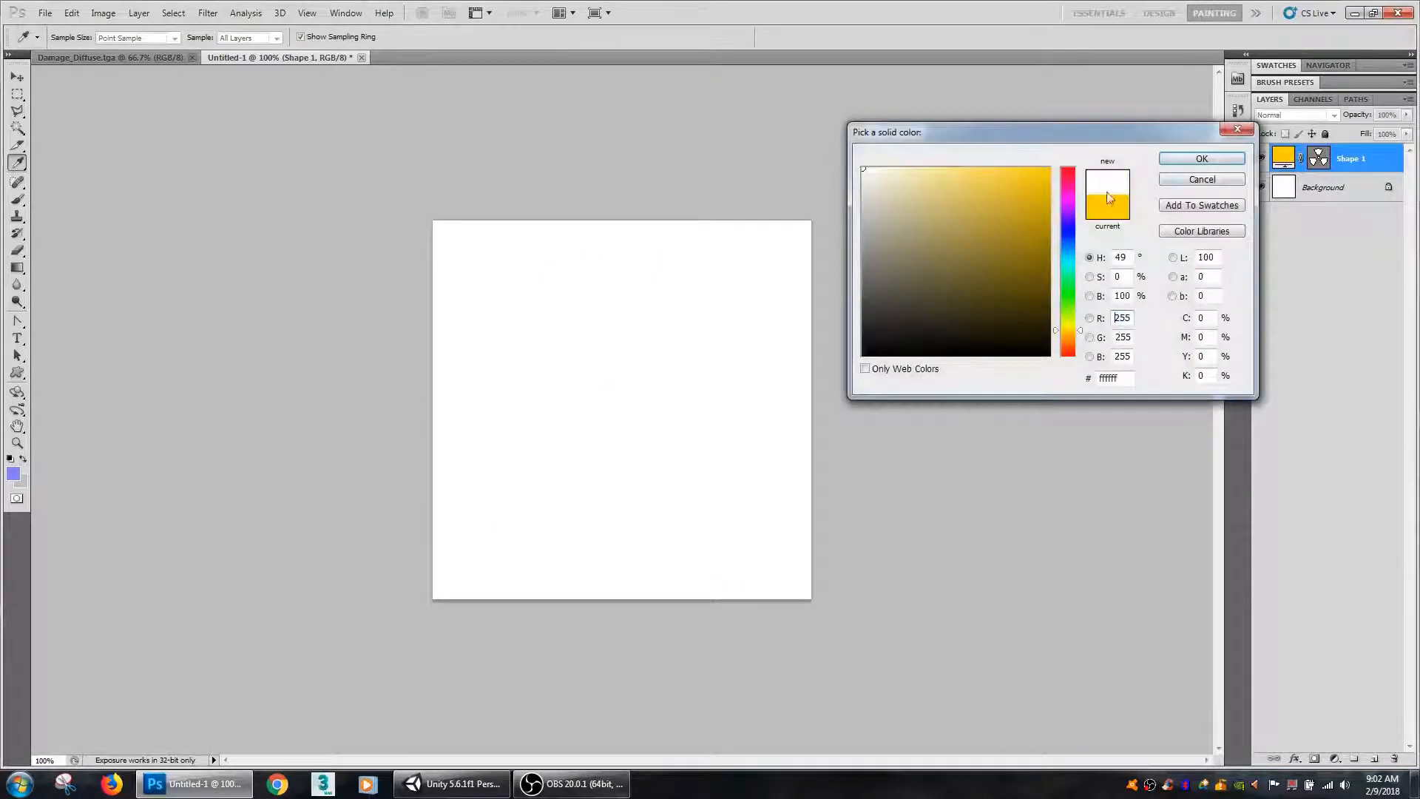
{"action": "left_click", "coordinate": [1202, 158]}
{"action": "left_click", "coordinate": [1302, 187]}
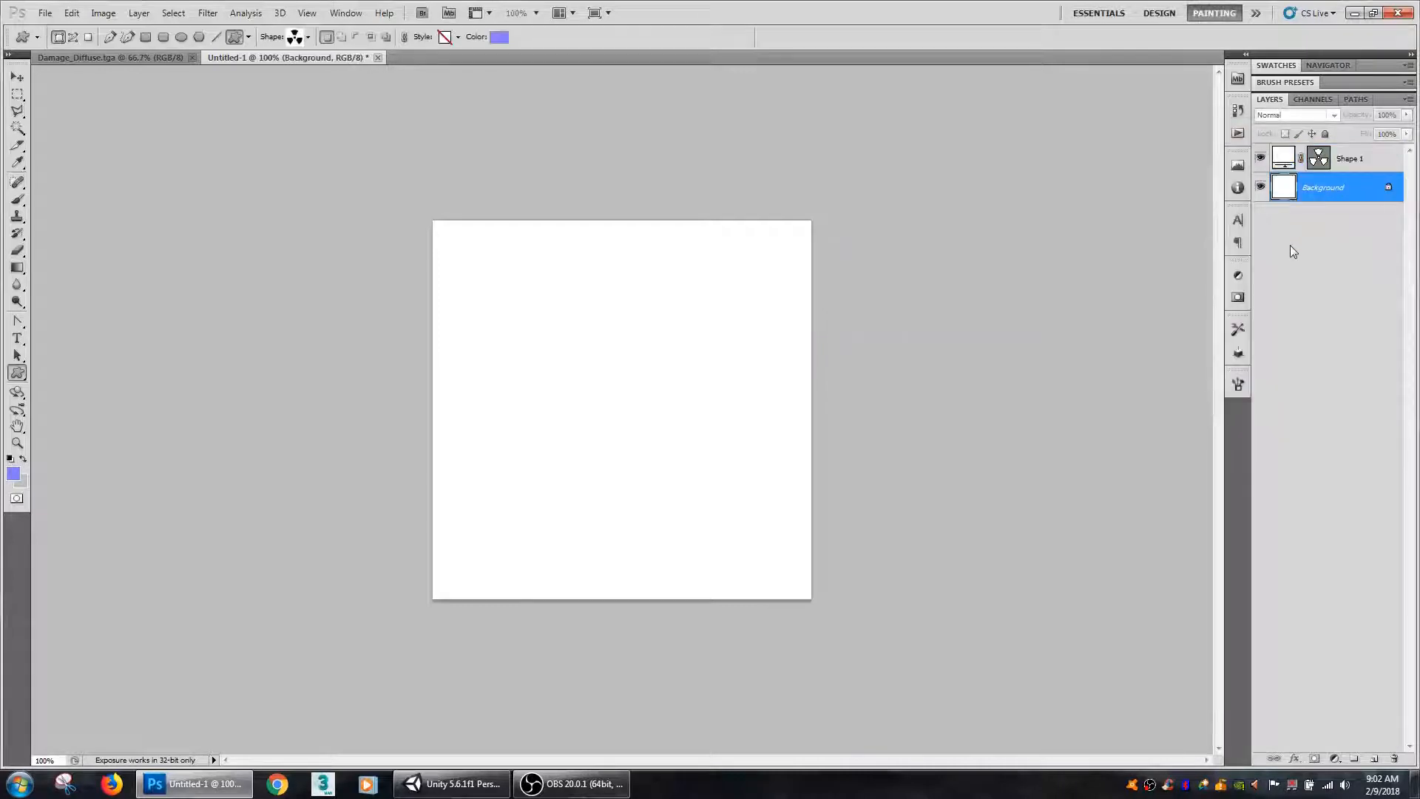
{"action": "key", "text": "ctrl+i"}
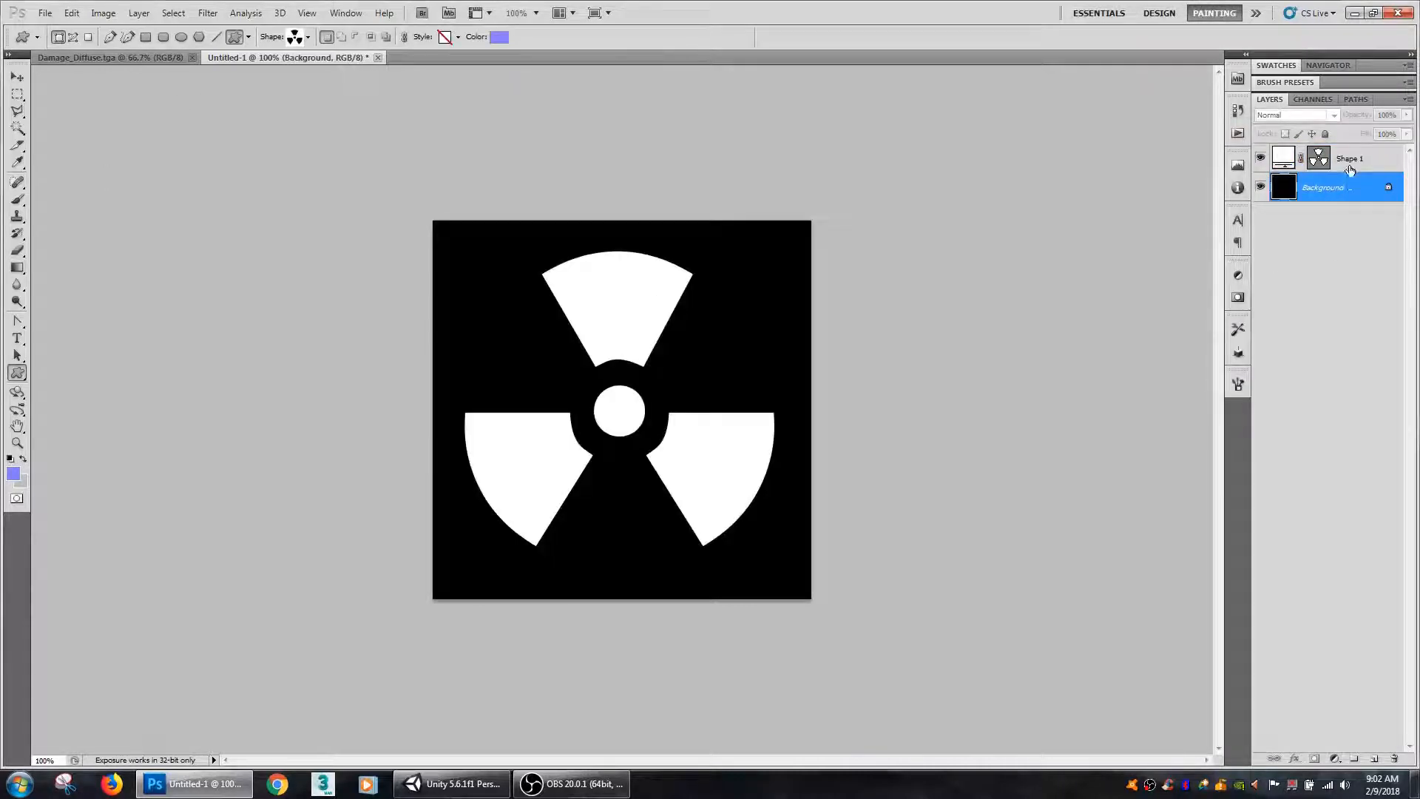
- Scale the radiation symbol proportionally to about 115.85% and centre it so it nearly fills the canvas
{"action": "left_click", "coordinate": [1349, 170]}
{"action": "key", "text": "ctrl+t"}
{"action": "left_click_drag", "start_coordinate": [773, 250], "coordinate": [811, 237], "text": "alt+shift"}
{"action": "left_click_drag", "start_coordinate": [742, 327], "coordinate": [745, 334]}
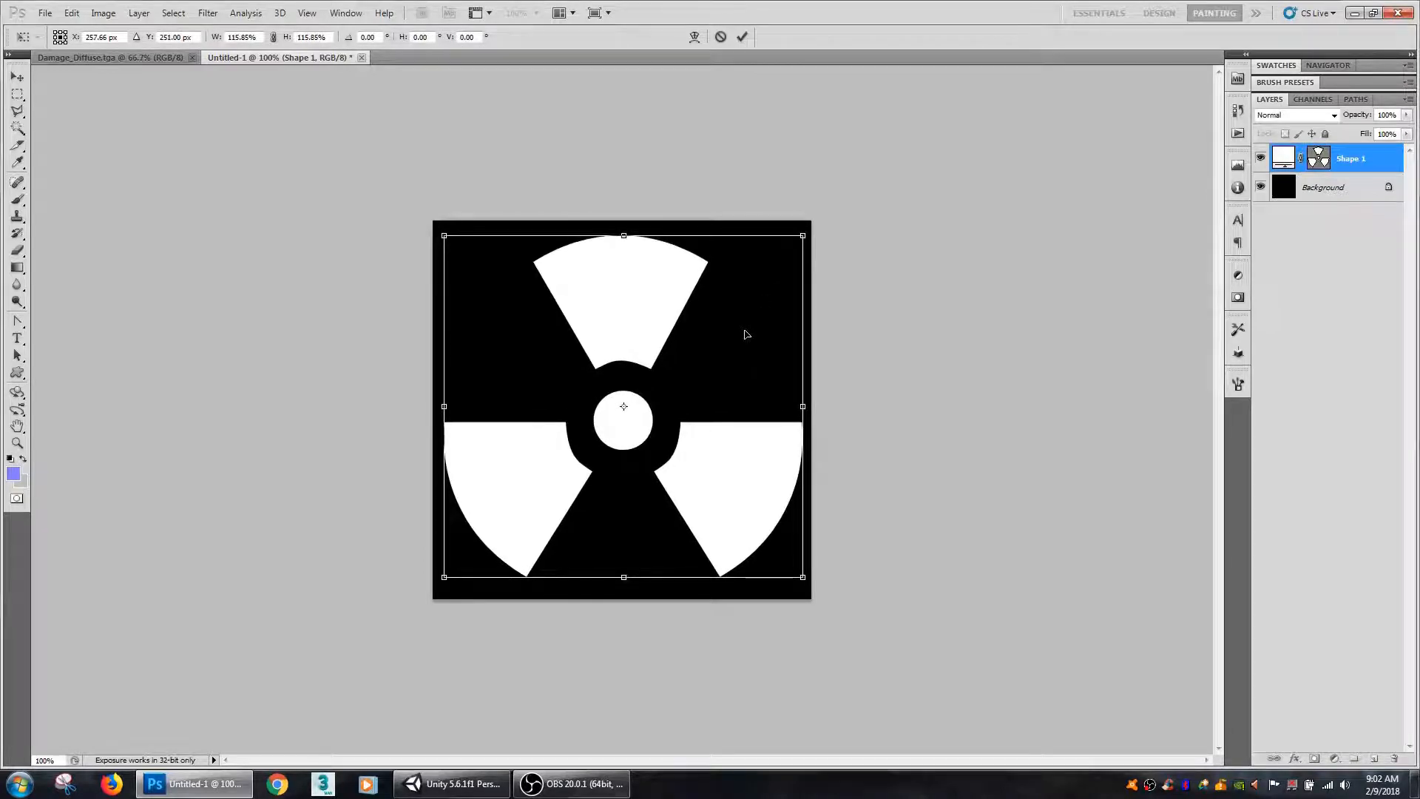
{"action": "key", "text": "Return"}
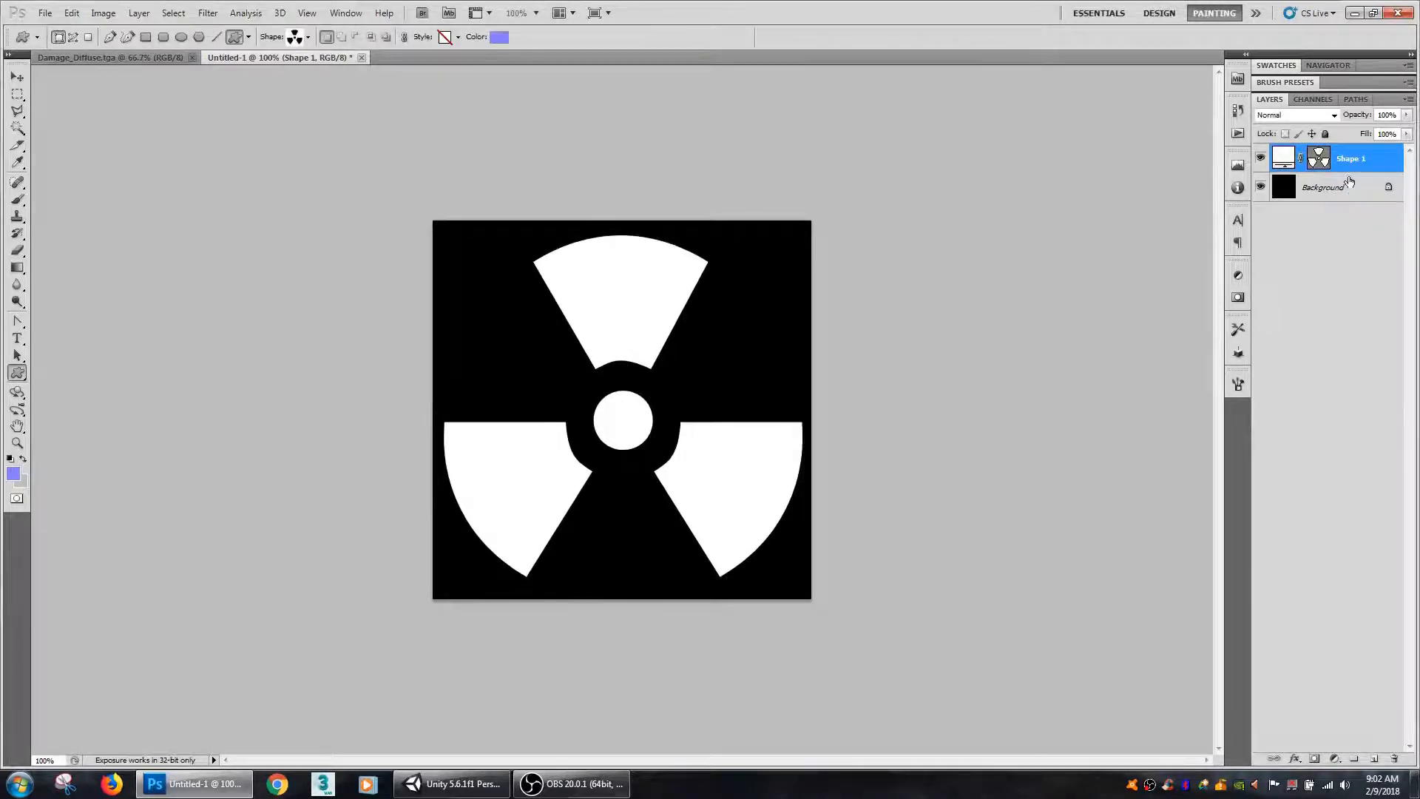
- Stamp all visible layers into a new merged layer and add a new alpha channel to the document
{"action": "key", "text": "ctrl+alt+shift+e"}
{"action": "key", "text": "ctrl+d"}
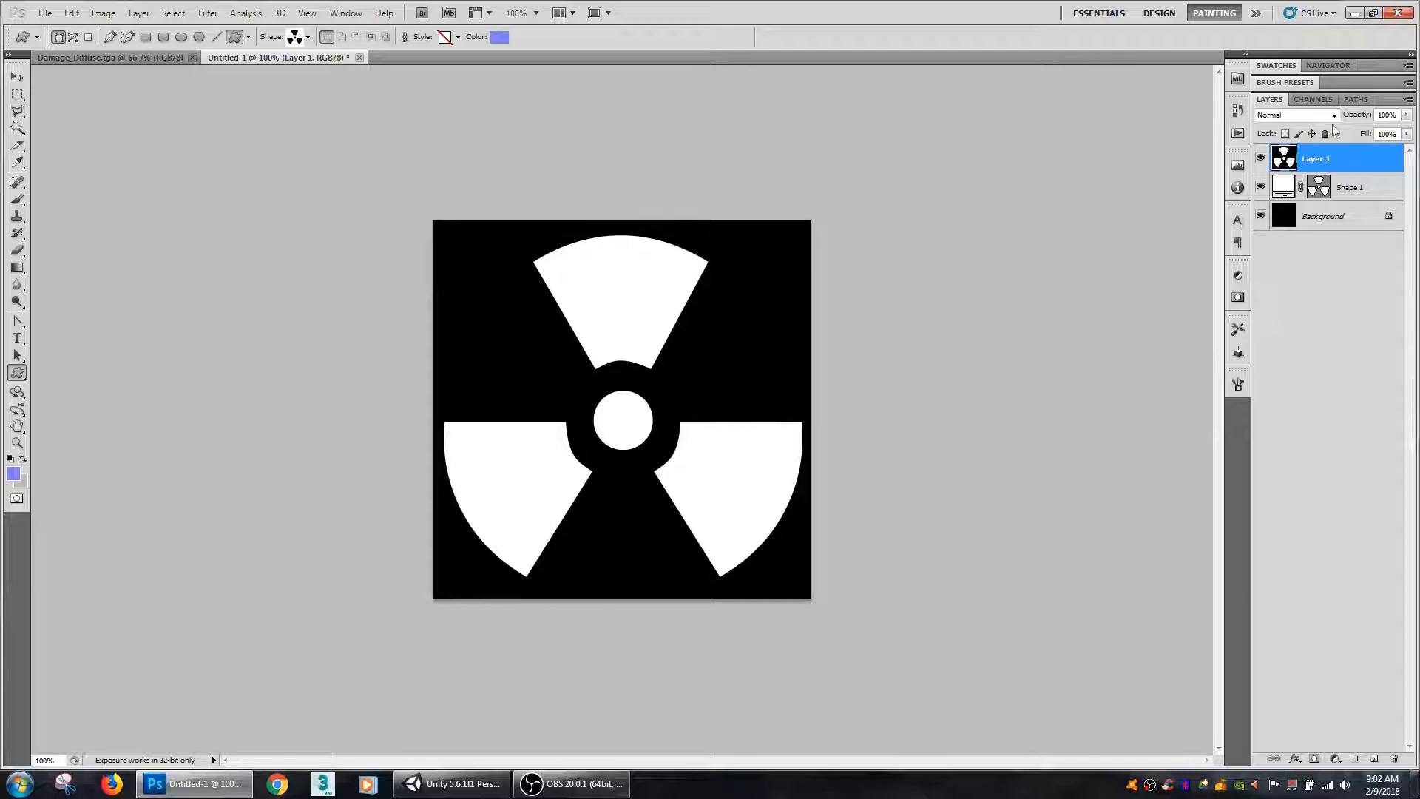
{"action": "left_click", "coordinate": [1311, 100]}
{"action": "left_click", "coordinate": [1373, 759]}
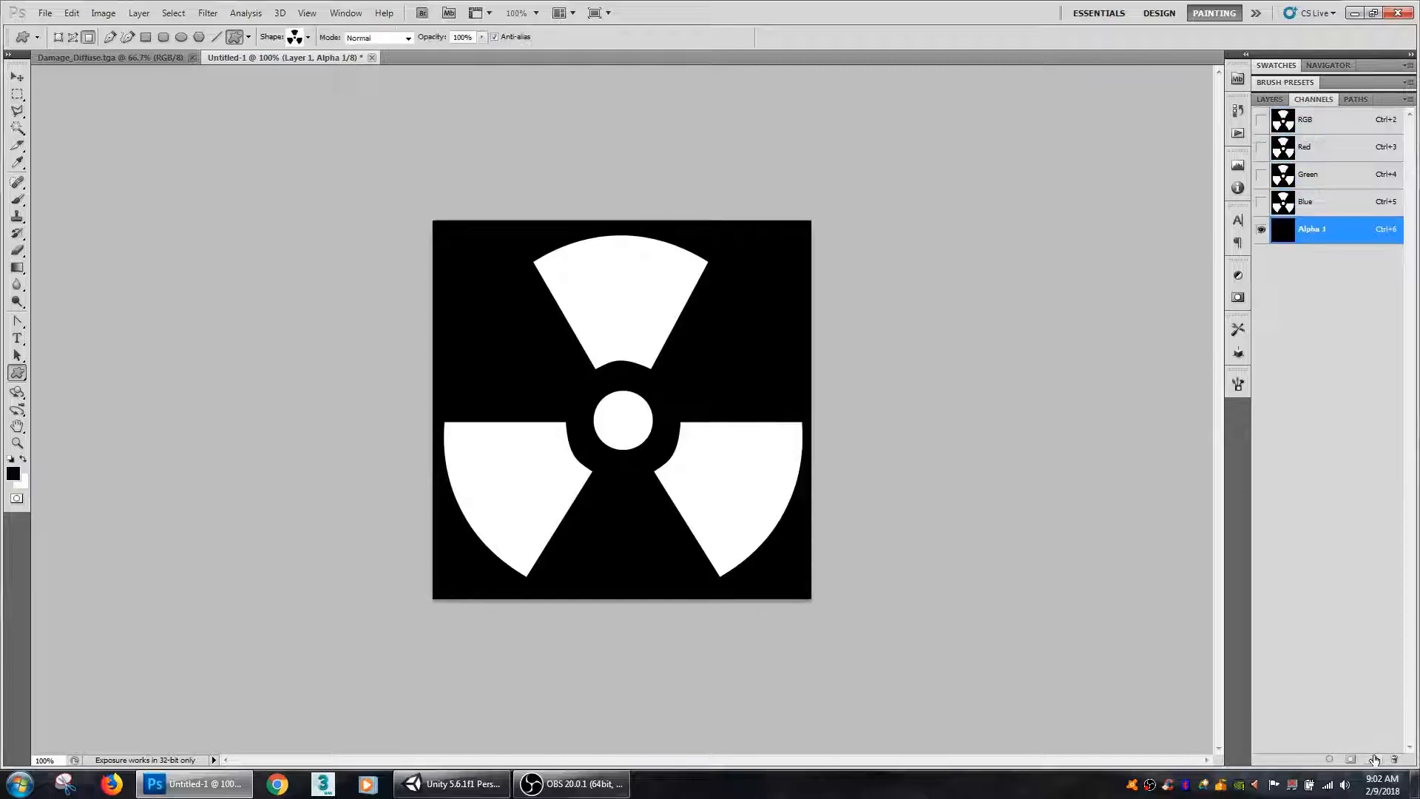
- Paste the radiation symbol into the alpha channel and delete Layer 1 and Shape 1, keeping only the Background layer
{"action": "key", "text": "ctrl+v"}
{"action": "left_click", "coordinate": [1270, 99]}
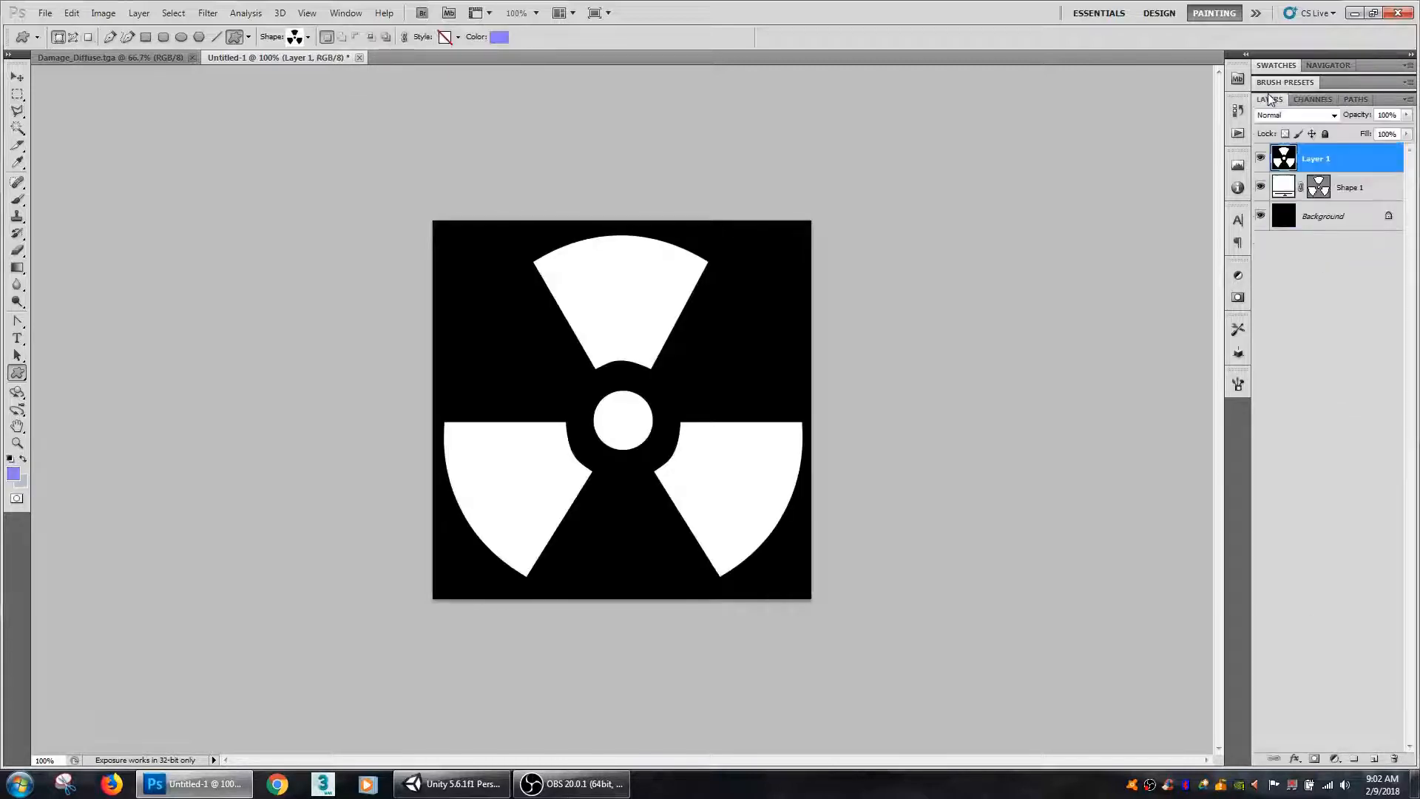
{"action": "left_click", "coordinate": [1327, 224]}
{"action": "left_click", "coordinate": [1357, 187]}
{"action": "left_click", "coordinate": [1355, 171], "text": "shift"}
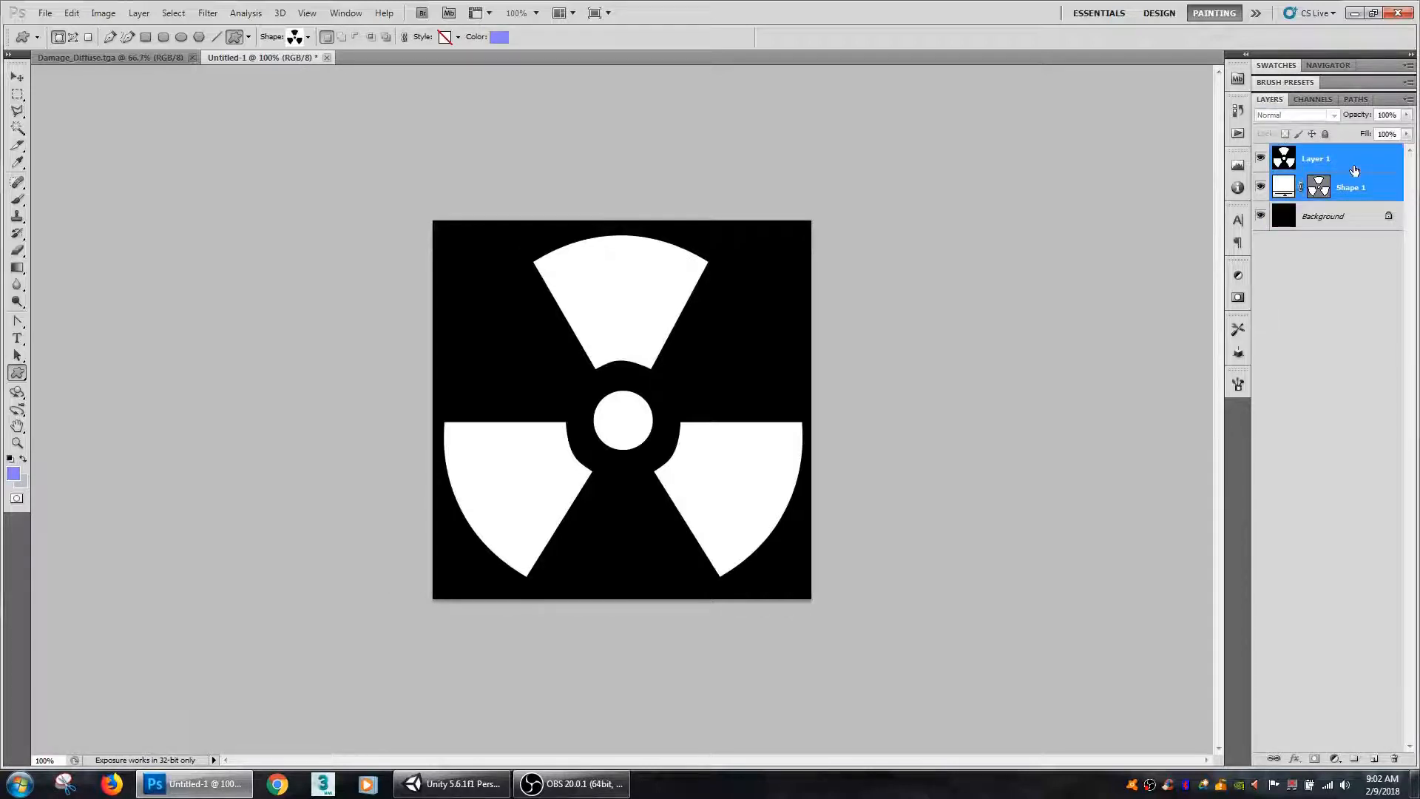
{"action": "key", "text": "Delete"}
- Colorize the Background layer golden yellow with saturation 100 and lightness +55
{"action": "key", "text": "ctrl+u"}
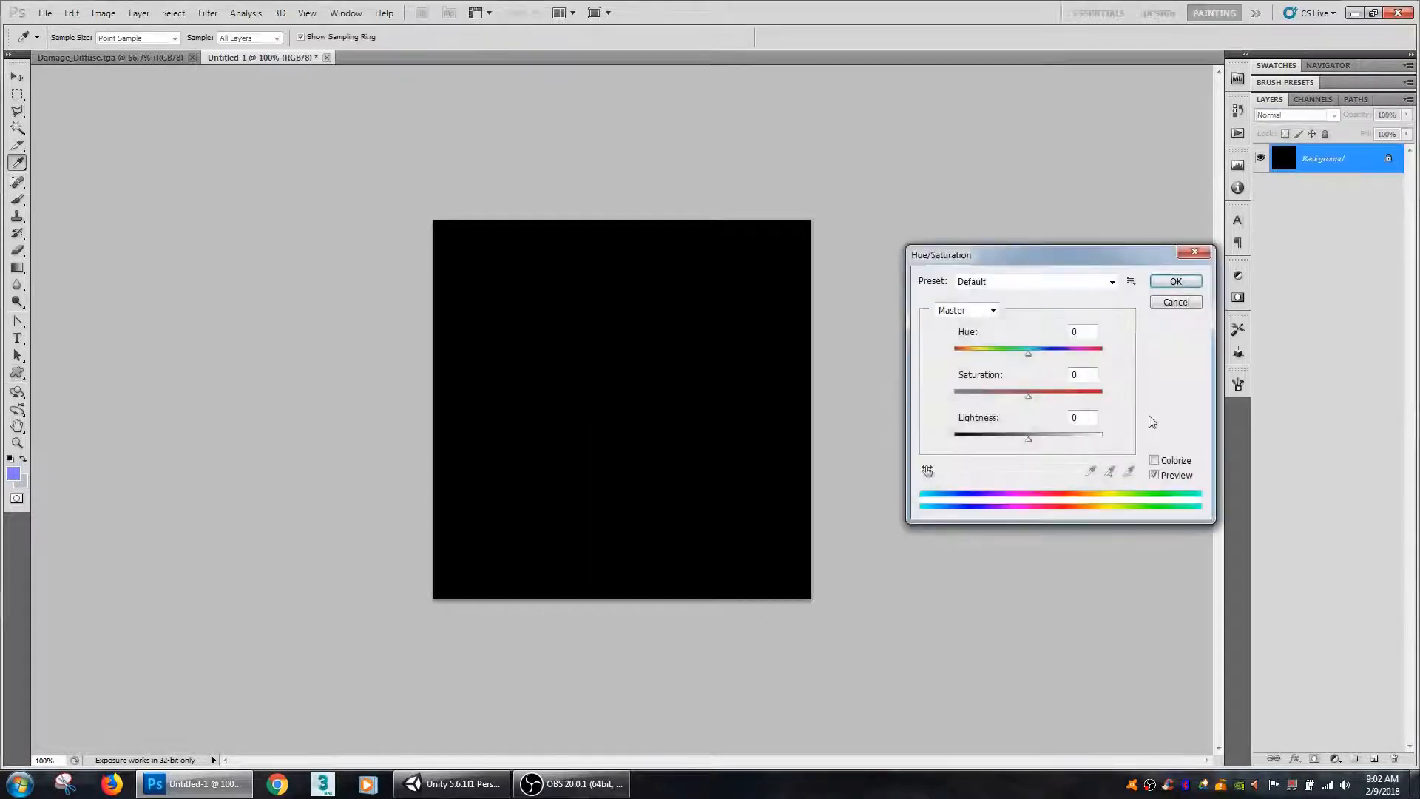
{"action": "left_click", "coordinate": [1154, 460]}
{"action": "left_click_drag", "start_coordinate": [1015, 396], "coordinate": [1117, 400]}
{"action": "left_click_drag", "start_coordinate": [1028, 438], "coordinate": [1068, 438]}
{"action": "left_click_drag", "start_coordinate": [1053, 352], "coordinate": [976, 366]}
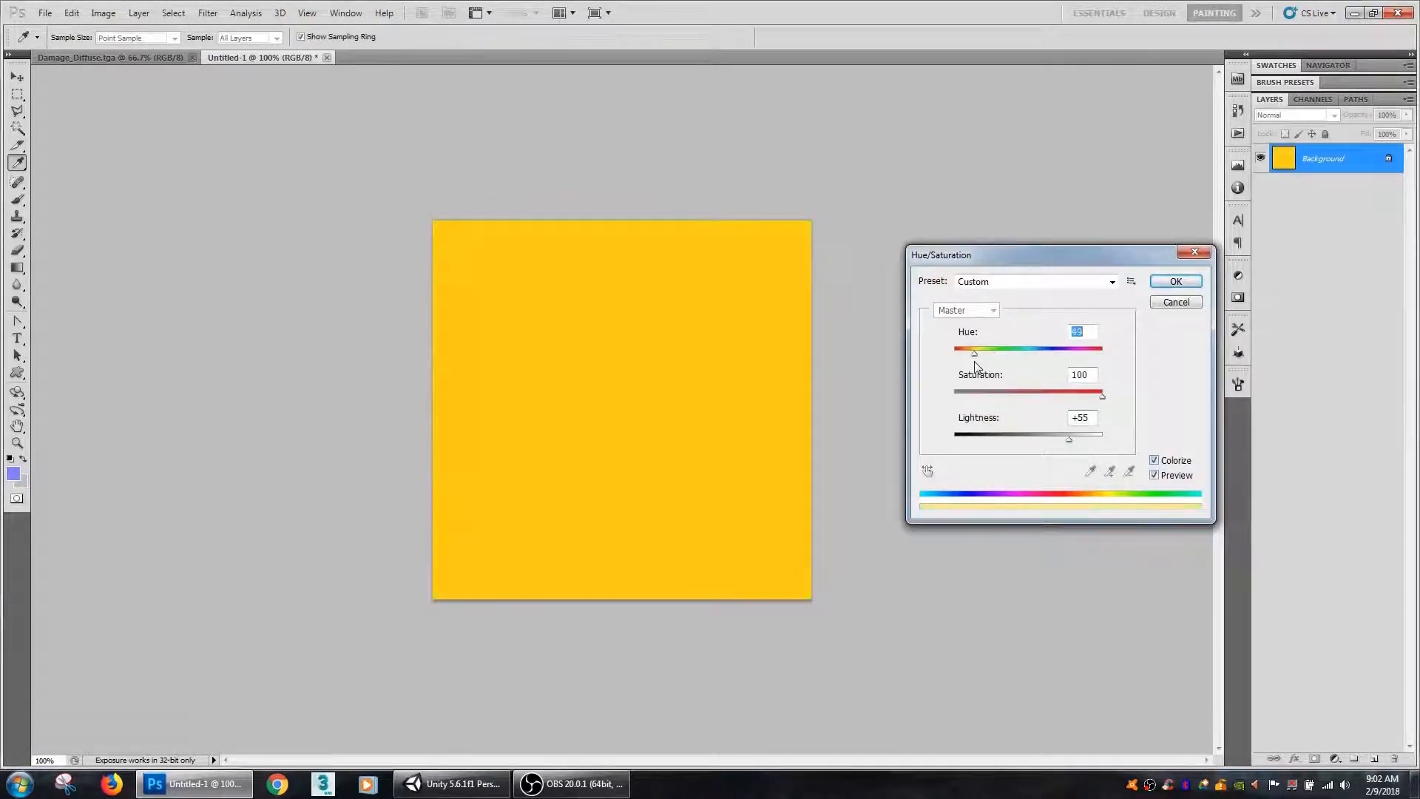
{"action": "left_click", "coordinate": [1173, 281]}
{"action": "key", "text": "u"}
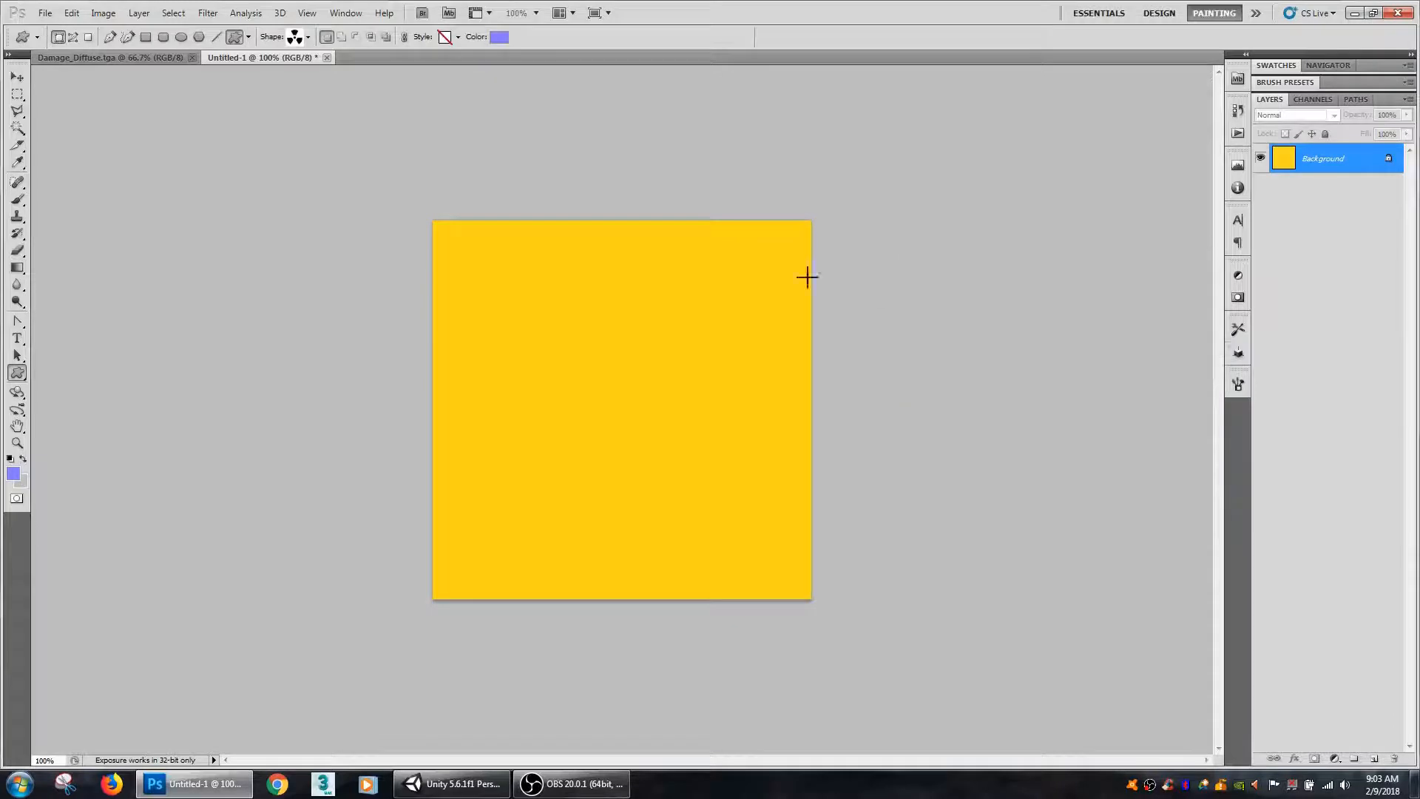
- Save the image to the desktop as a 32 bits/pixel Targa file named FalloutSign, with alpha channels included
{"action": "key", "text": "ctrl+shift+s"}
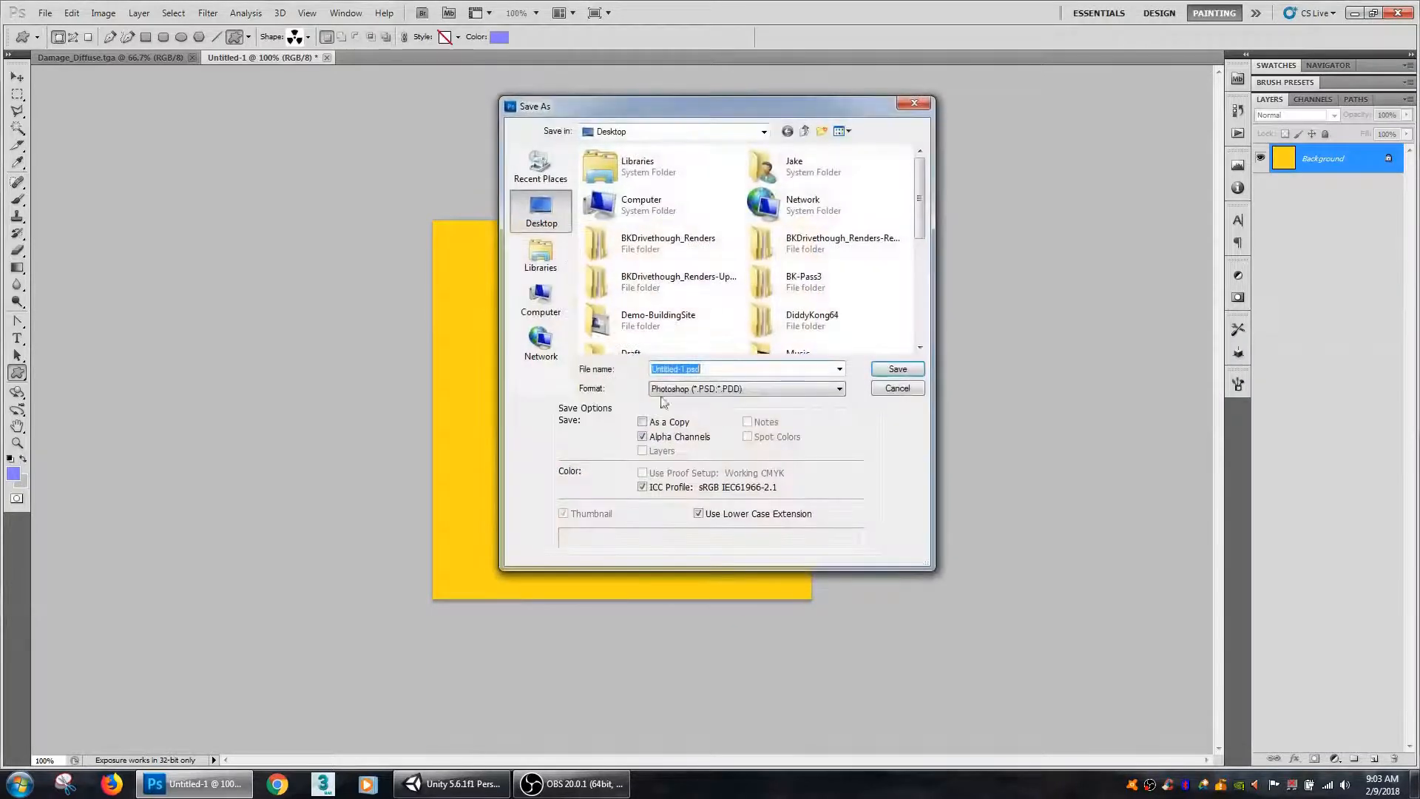
{"action": "left_click", "coordinate": [721, 390]}
{"action": "left_click", "coordinate": [703, 576]}
{"action": "double_click", "coordinate": [707, 369]}
{"action": "type", "text": "Fa"}
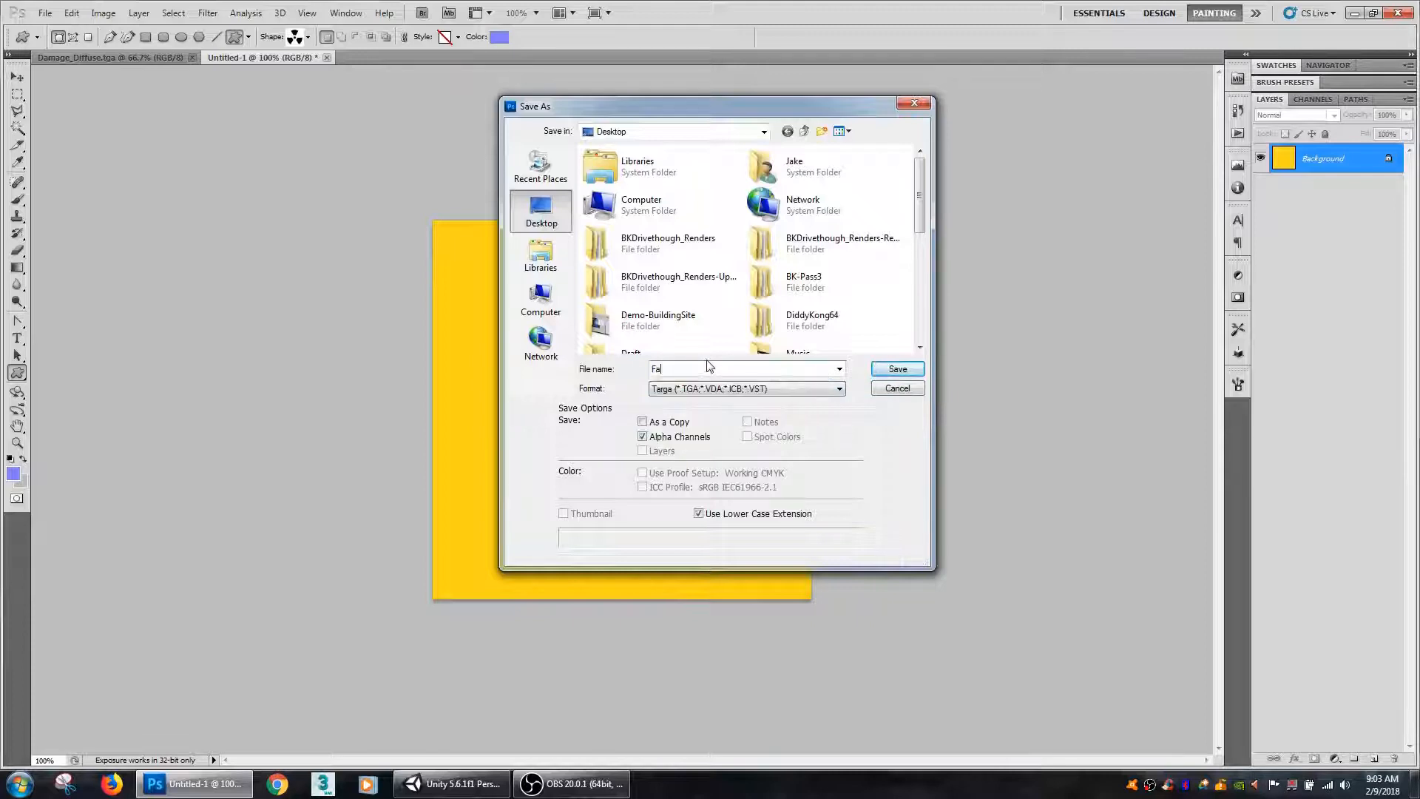
{"action": "type", "text": "lloutSign"}
{"action": "key", "text": "Return"}
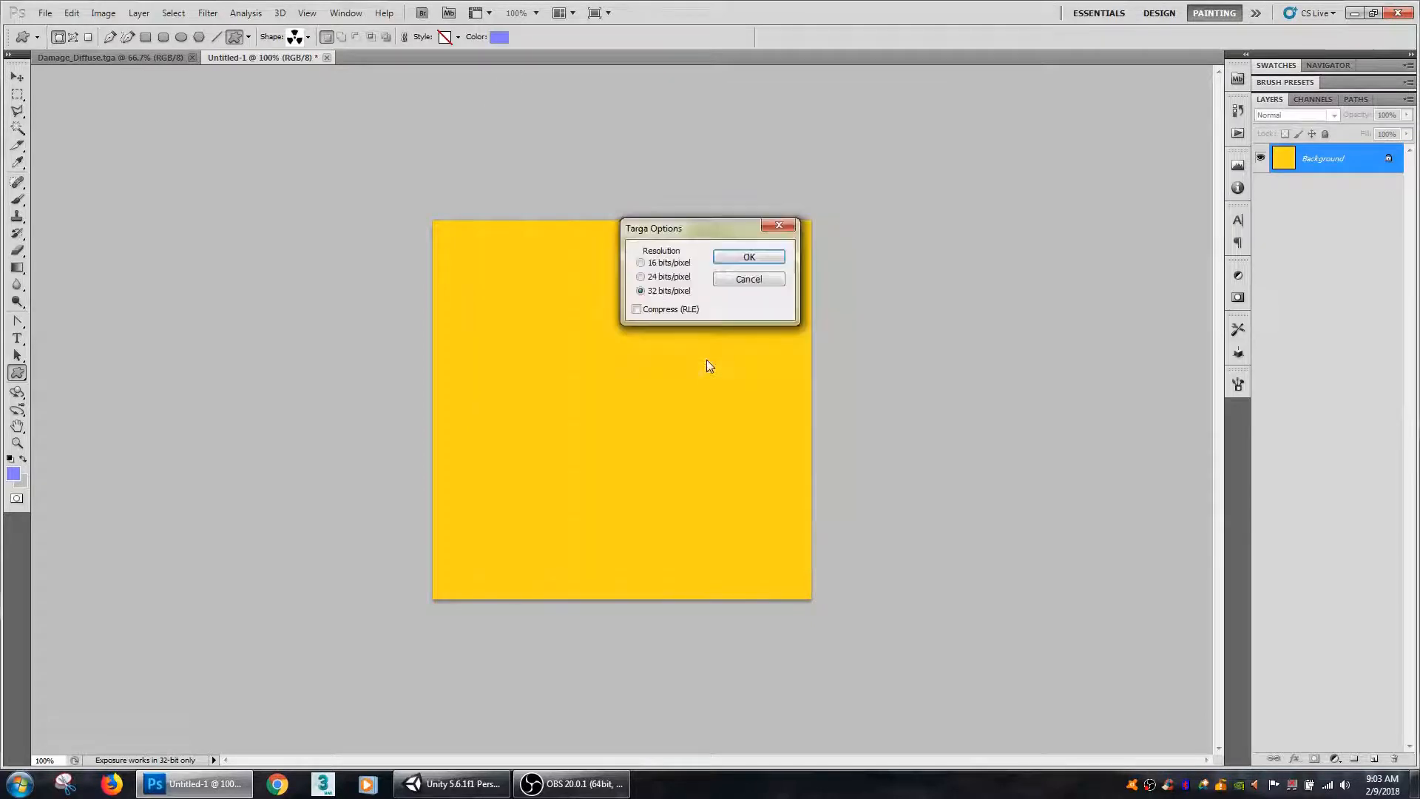
{"action": "left_click", "coordinate": [749, 257]}
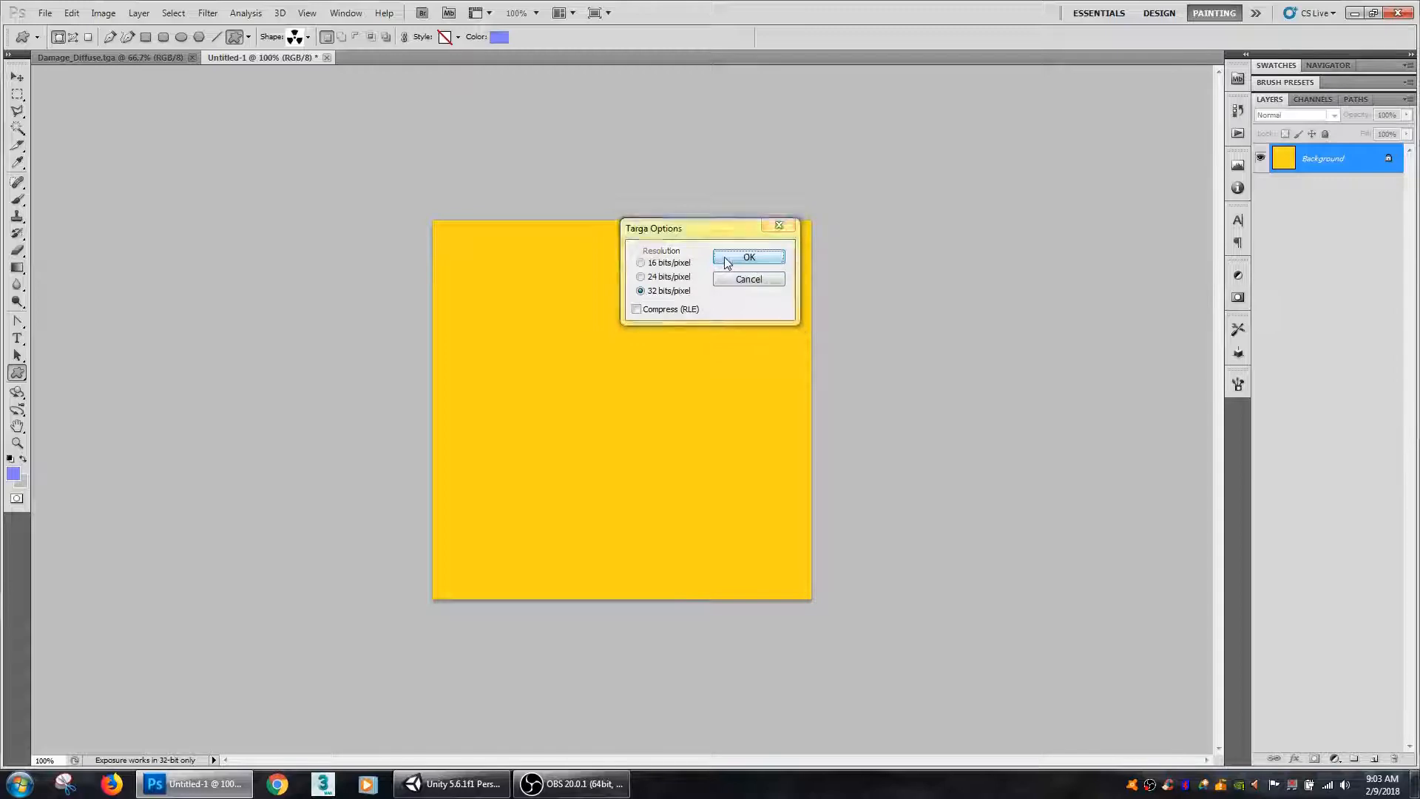
- Close the sign document and import FalloutSign.tga from the desktop into the Textures folder of the Unity project
{"action": "left_click", "coordinate": [1314, 99]}
{"action": "left_click", "coordinate": [340, 57]}
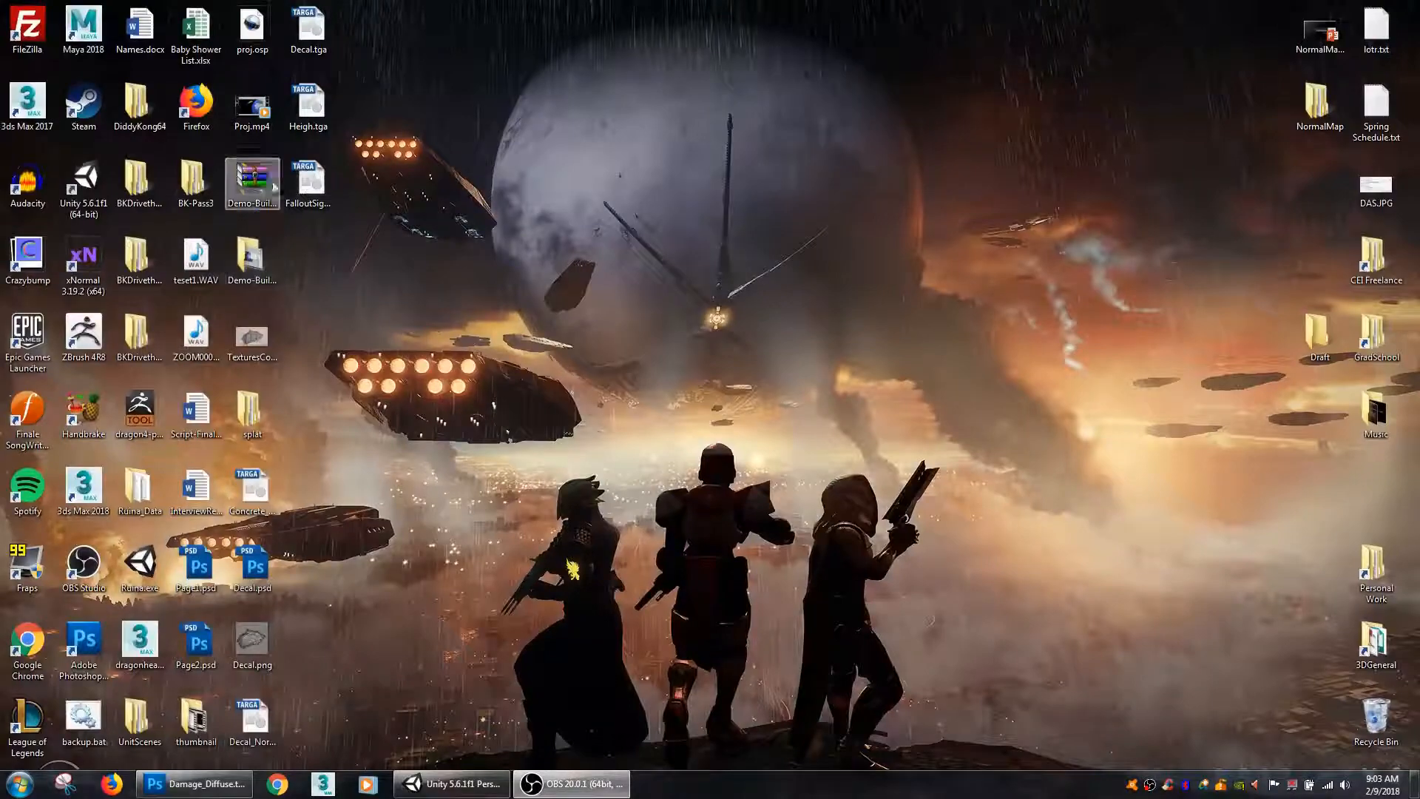
{"action": "left_click_drag", "start_coordinate": [308, 185], "coordinate": [1117, 152]}
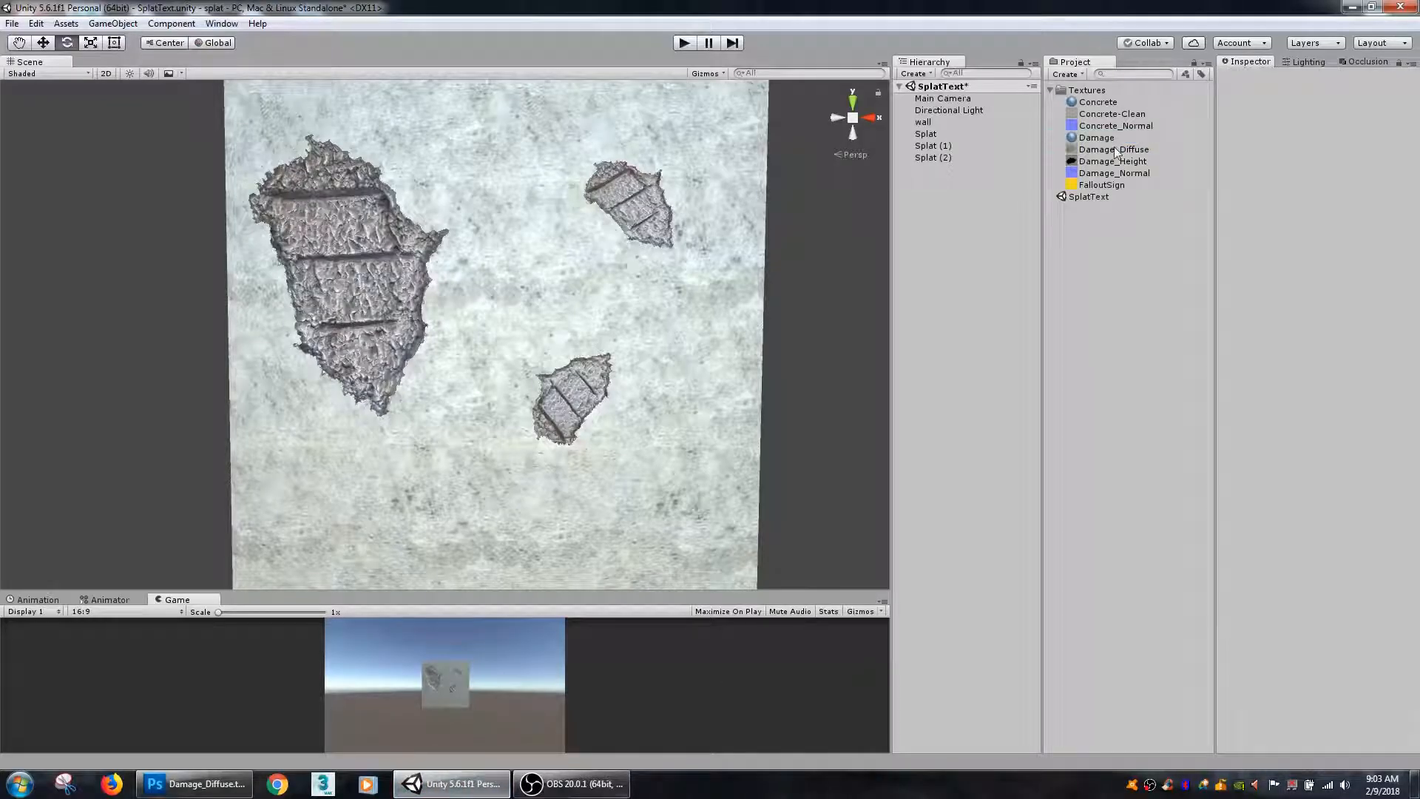
{"action": "left_click", "coordinate": [1098, 139]}
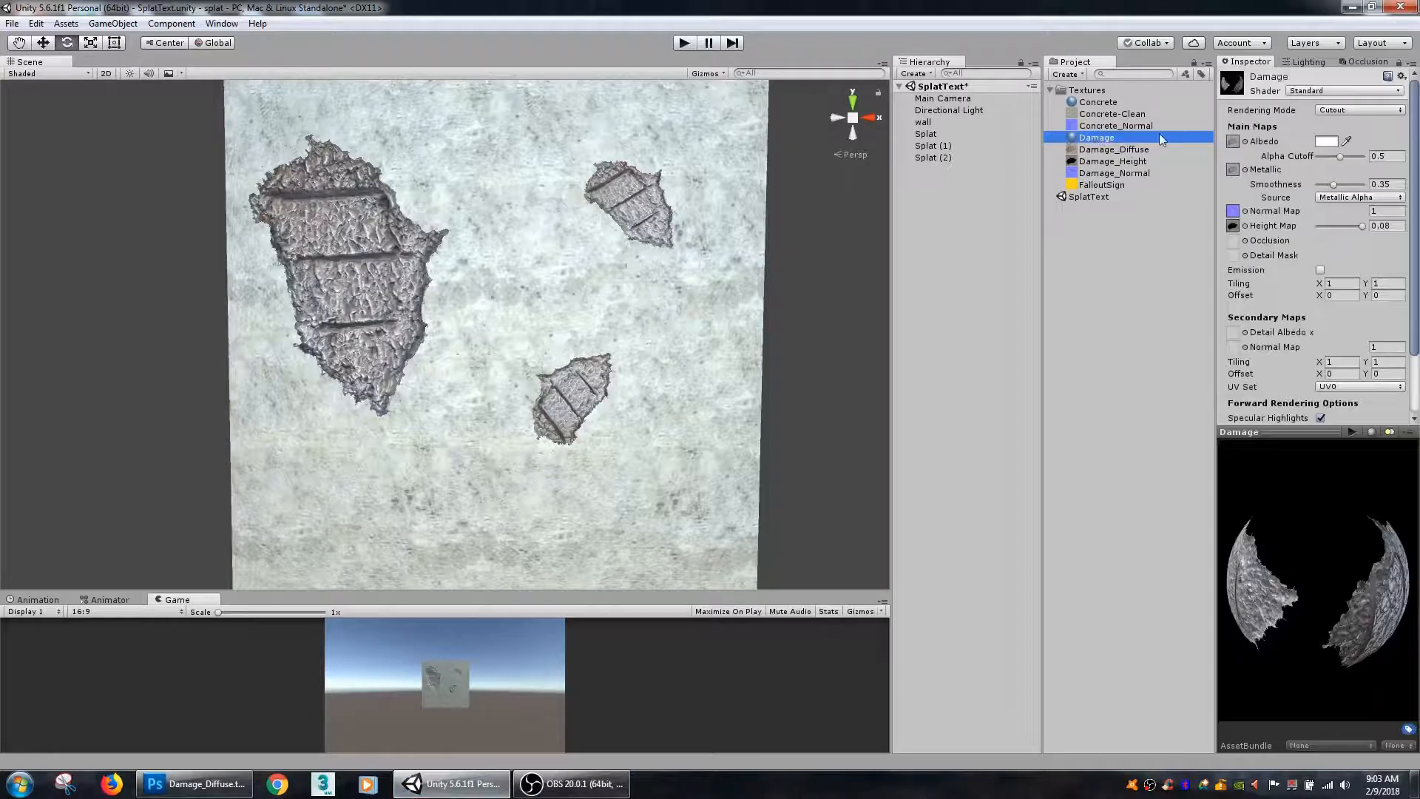
{"action": "key", "text": "ctrl+d"}
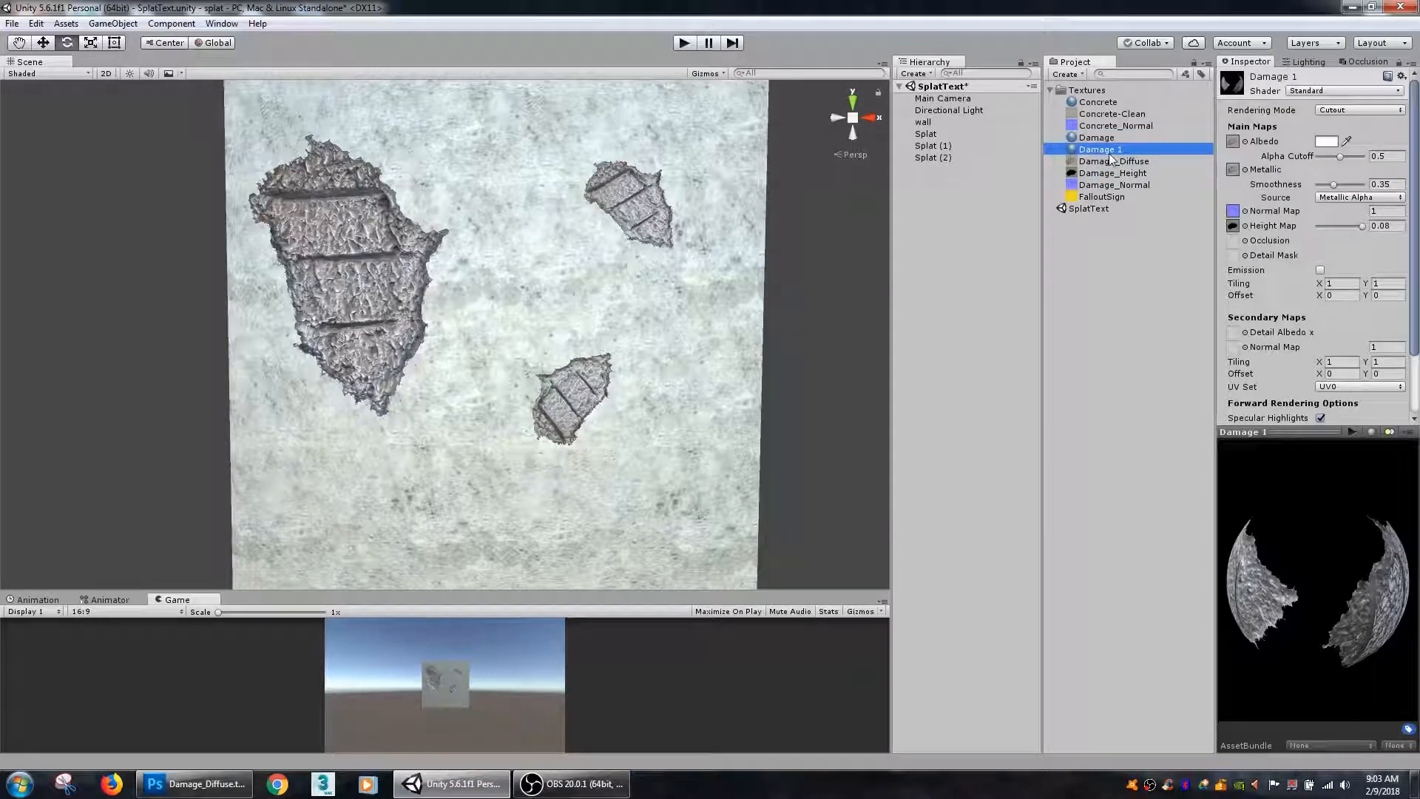
{"action": "left_click", "coordinate": [1105, 151]}
{"action": "type", "text": "Fallout"}
{"action": "key", "text": "Return"}
{"action": "key", "text": "Delete"}
{"action": "key", "text": "Return"}
- Create a new material named Fallout in the Textures folder
{"action": "right_click", "coordinate": [1106, 175]}
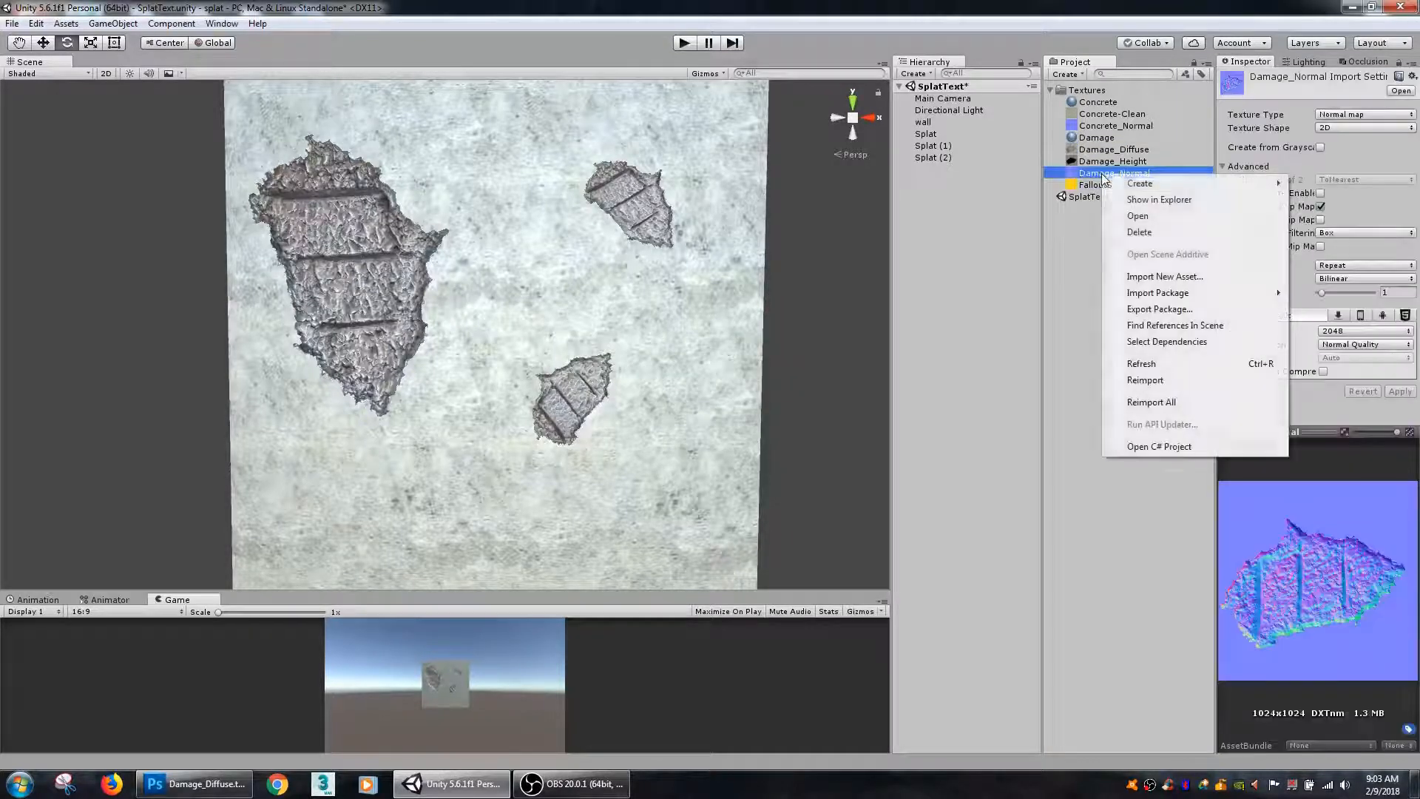
{"action": "mouse_move", "coordinate": [1144, 185]}
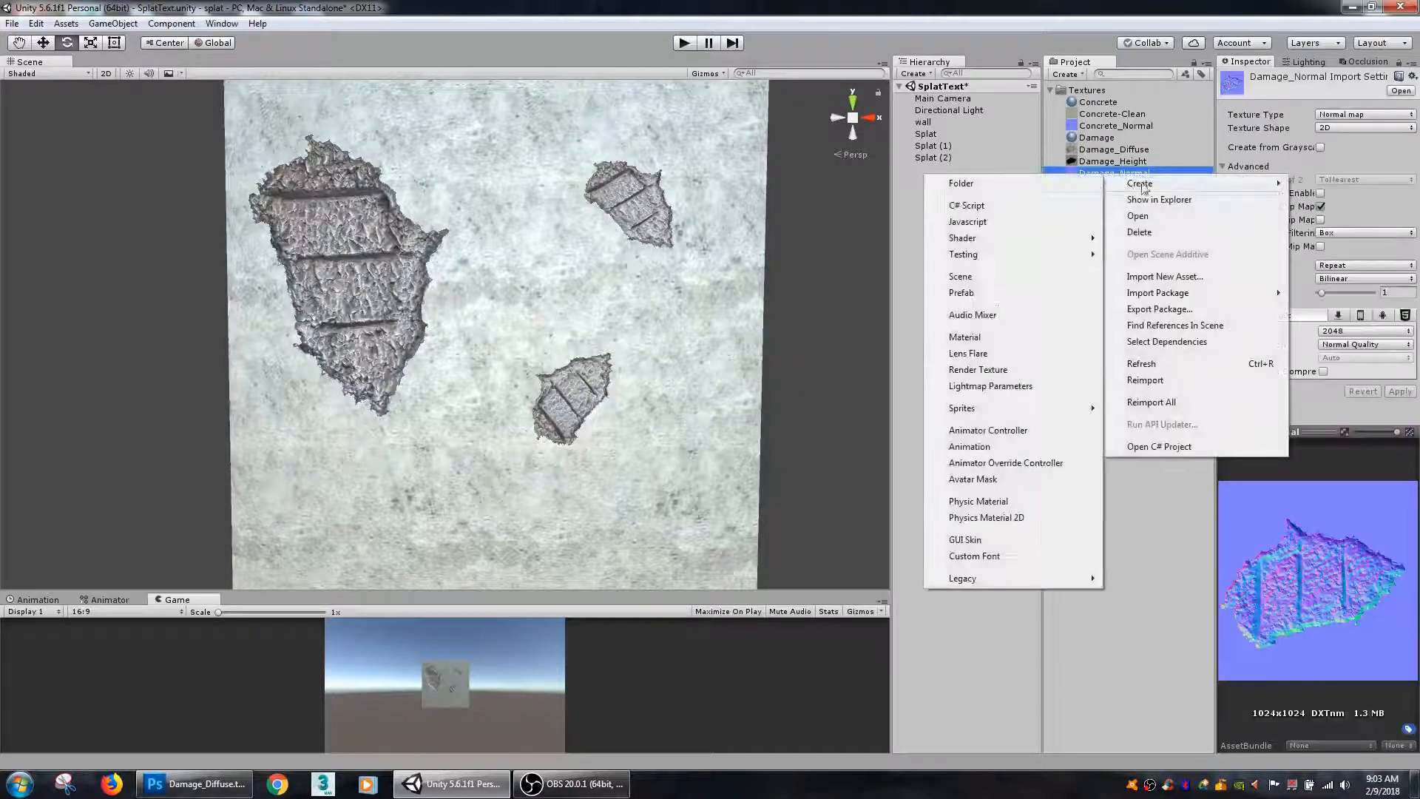
{"action": "left_click", "coordinate": [973, 337]}
{"action": "type", "text": "Fallout"}
{"action": "key", "text": "Return"}
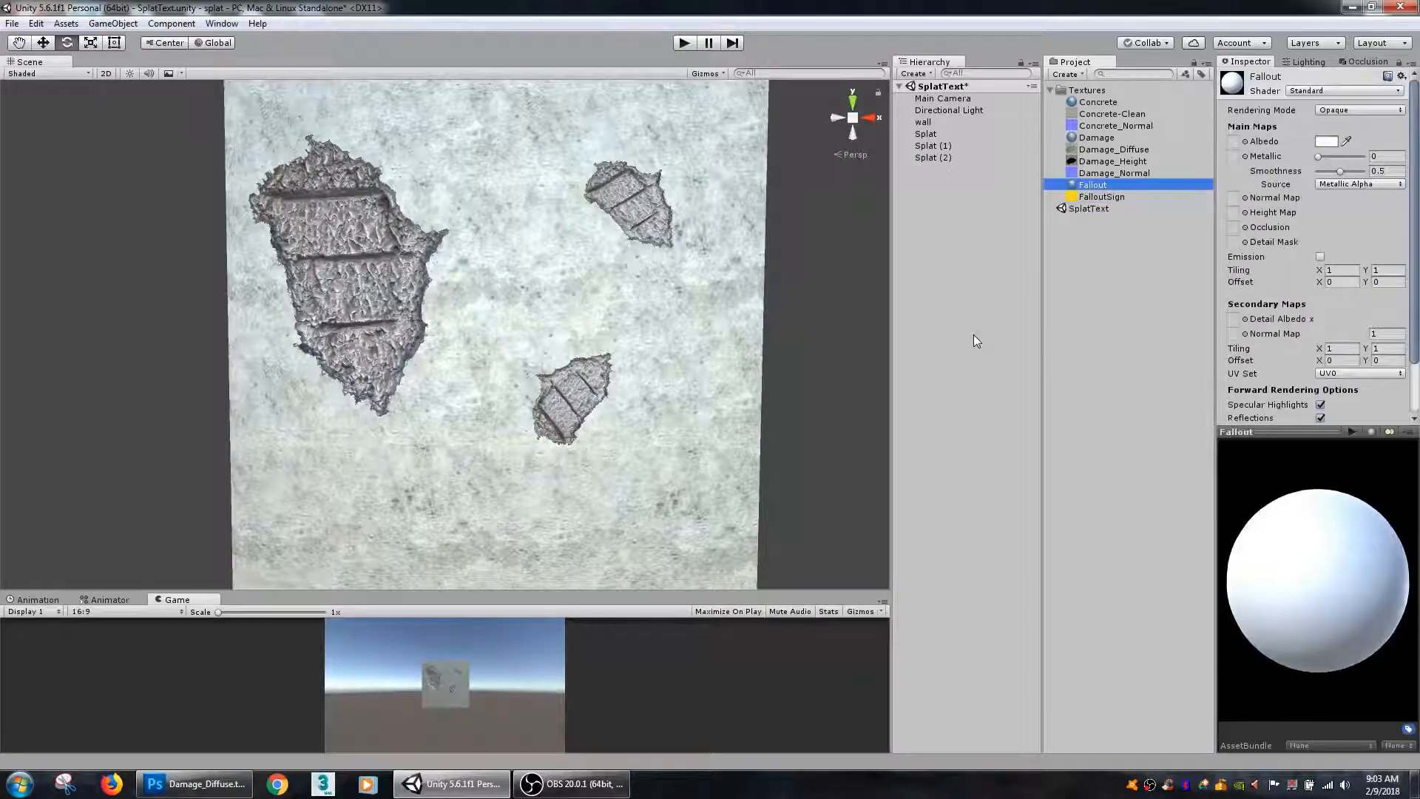
- Duplicate Splat (1), place the copy between the existing splats on the wall, and set its Z rotation to 0
{"action": "left_click", "coordinate": [934, 146]}
{"action": "left_click_drag", "start_coordinate": [598, 287], "coordinate": [532, 302], "text": "alt"}
{"action": "key", "text": "ctrl+d"}
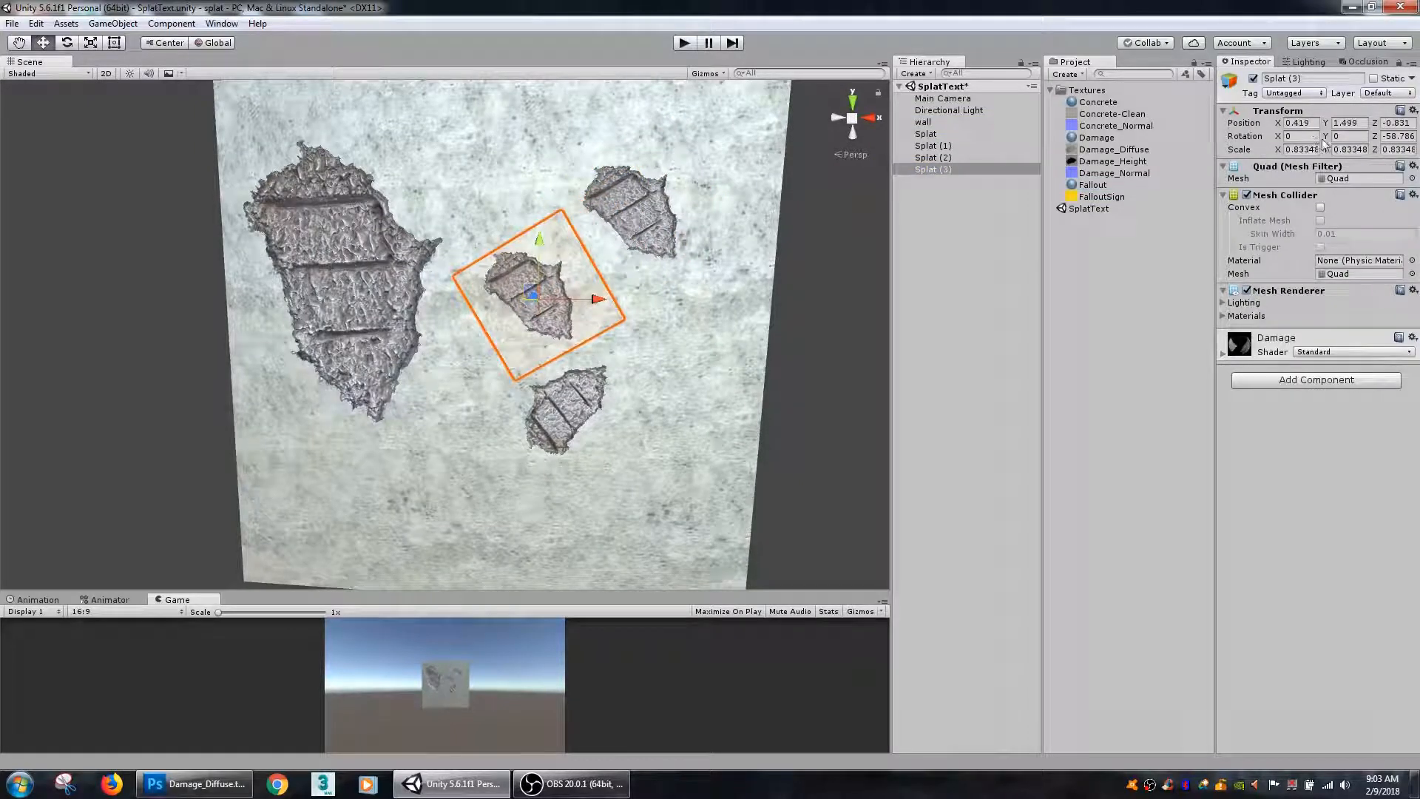
{"action": "left_click", "coordinate": [1399, 135]}
{"action": "type", "text": "0"}
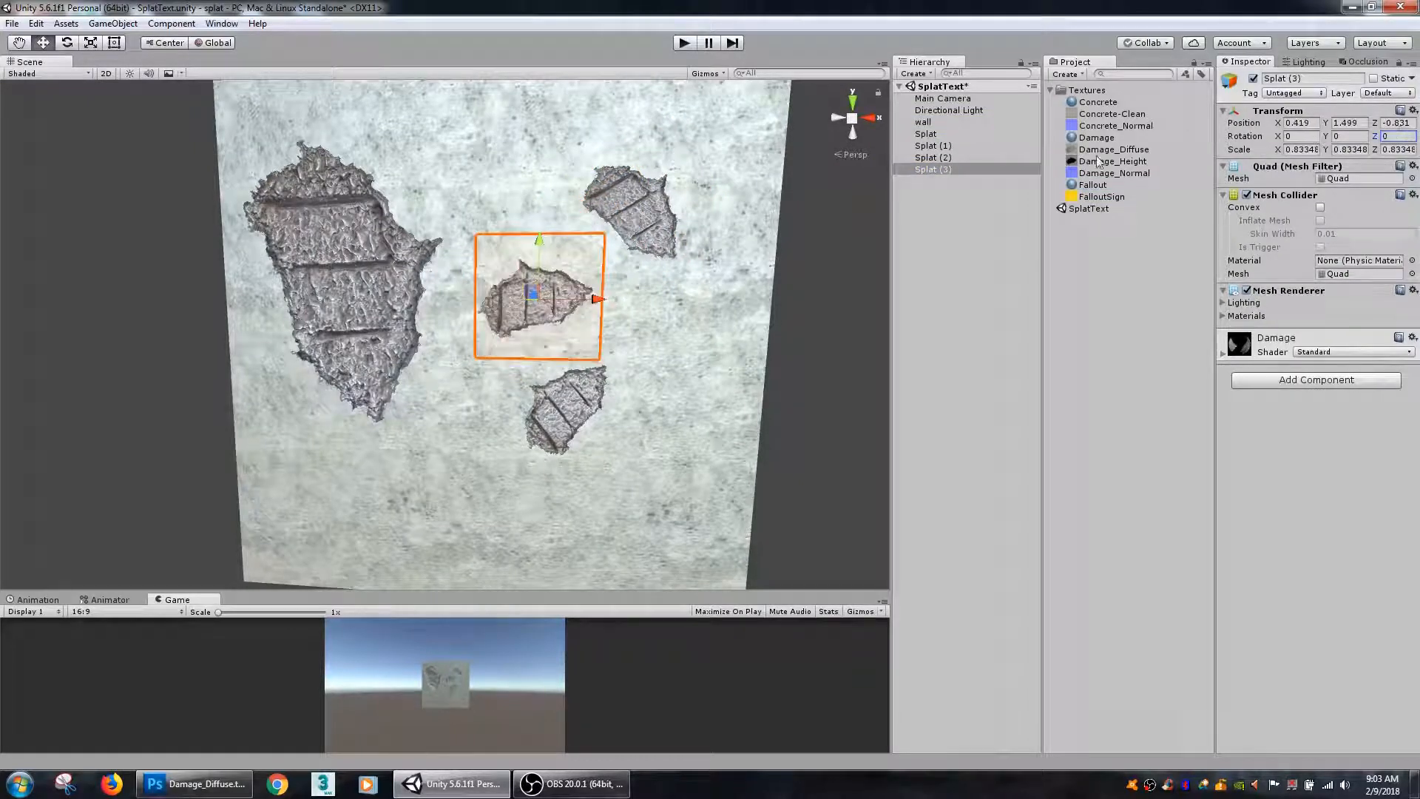
- Apply the Fallout material to the new splat and give the material the FalloutSign albedo with Cutout rendering mode
{"action": "left_click_drag", "start_coordinate": [1087, 191], "coordinate": [1272, 462]}
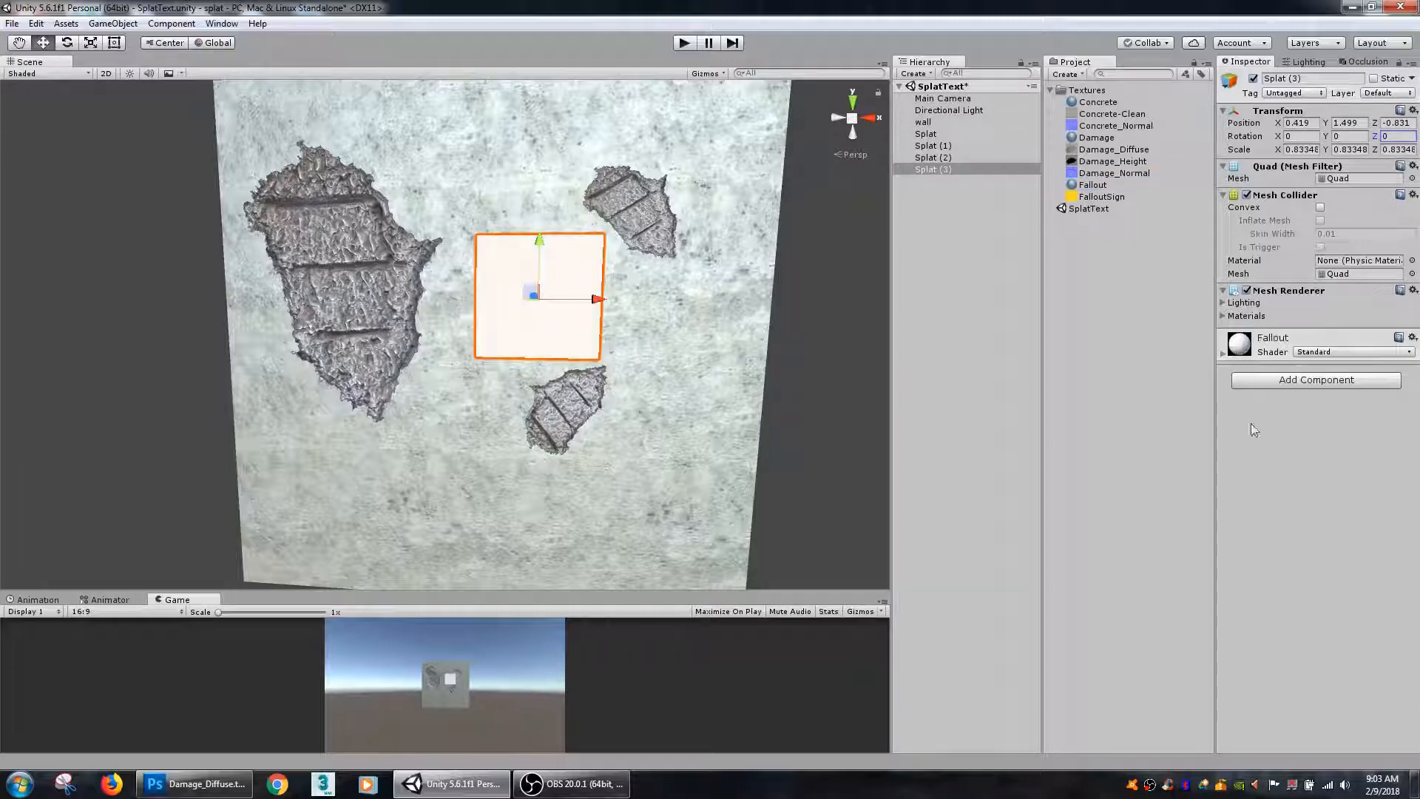
{"action": "left_click", "coordinate": [1092, 185]}
{"action": "left_click_drag", "start_coordinate": [1102, 197], "coordinate": [1233, 142]}
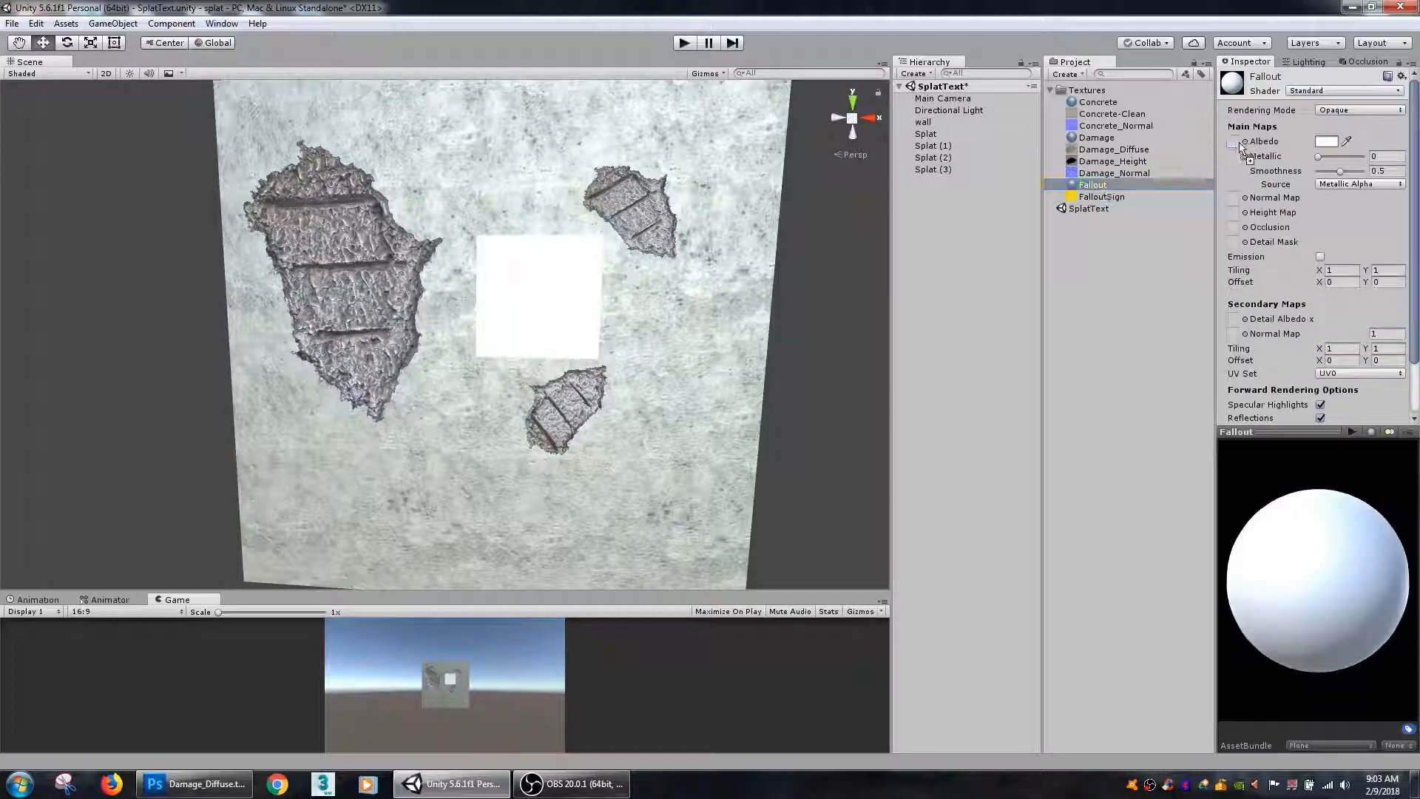
{"action": "scroll", "coordinate": [560, 286], "scroll_direction": "up", "scroll_amount": 1}
{"action": "left_click", "coordinate": [1347, 109]}
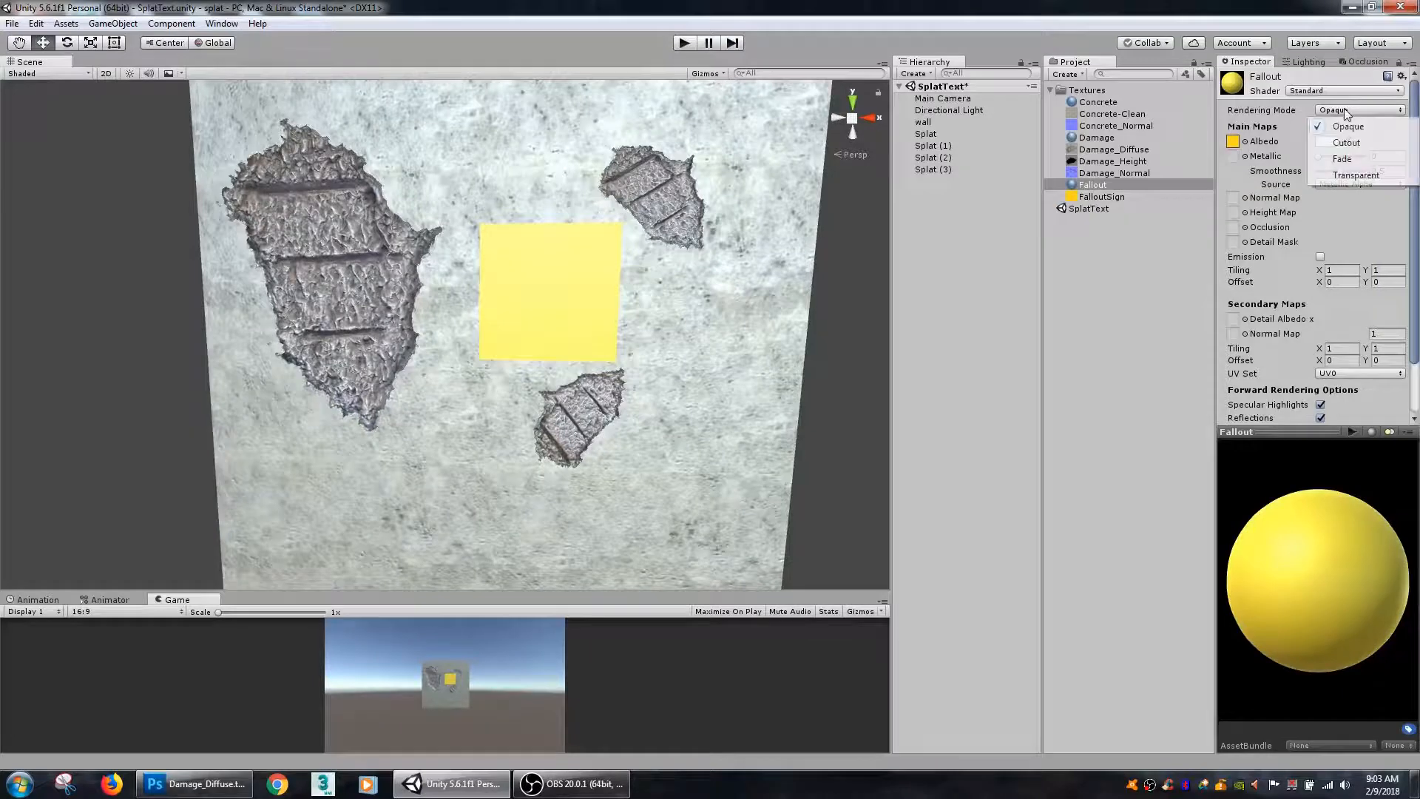
{"action": "left_click", "coordinate": [1355, 143]}
- Raise the Fallout material's smoothness to 0.95 and check the shine on the sign
{"action": "left_click_drag", "start_coordinate": [606, 327], "coordinate": [755, 311], "text": "alt"}
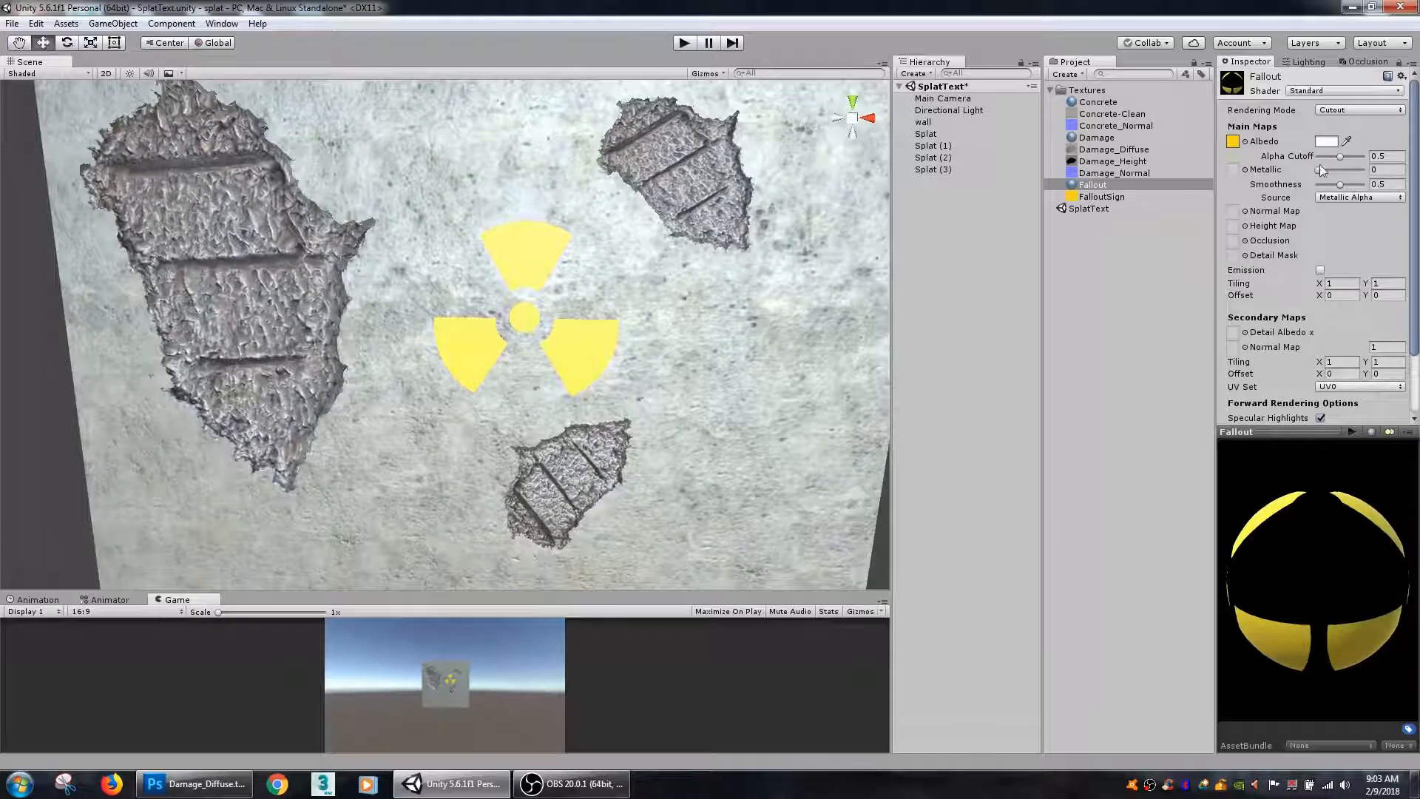
{"action": "mouse_move", "coordinate": [1341, 184]}
{"action": "left_mouse_down"}
{"action": "mouse_move", "coordinate": [1325, 192]}
{"action": "mouse_move", "coordinate": [1361, 200]}
{"action": "left_mouse_up"}
{"action": "mouse_move", "coordinate": [651, 366]}
{"action": "left_mouse_down", "text": "alt"}
{"action": "mouse_move", "coordinate": [648, 303]}
{"action": "mouse_move", "coordinate": [710, 348]}
{"action": "mouse_move", "coordinate": [636, 380]}
{"action": "mouse_move", "coordinate": [655, 362]}
{"action": "left_mouse_up", "text": "alt"}
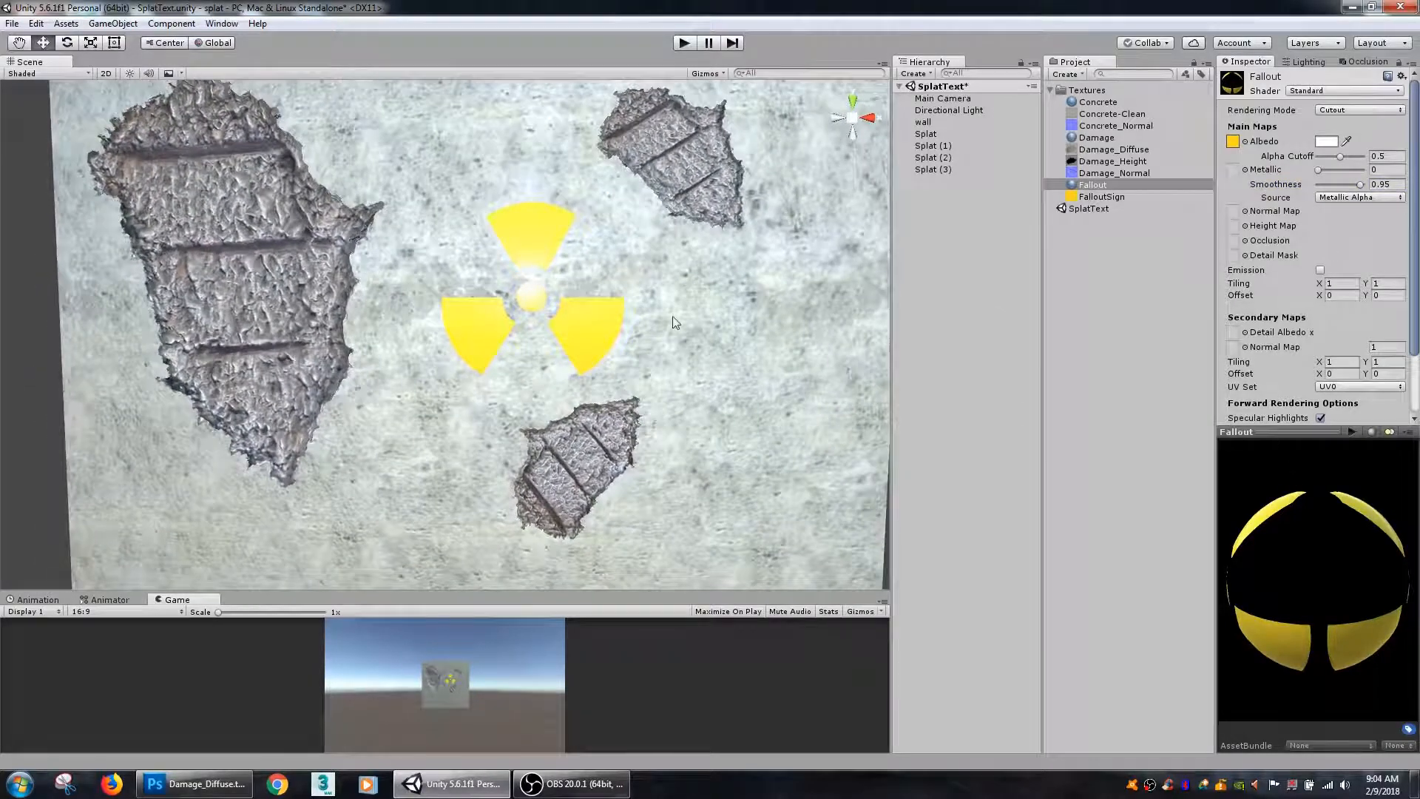
- Enlarge the radiation-sign splat uniformly to a scale of about 2.46 and position it across the damage splats
{"action": "left_click", "coordinate": [579, 379]}
{"action": "key", "text": "r"}
{"action": "left_click_drag", "start_coordinate": [503, 331], "coordinate": [569, 262]}
{"action": "key", "text": "w"}
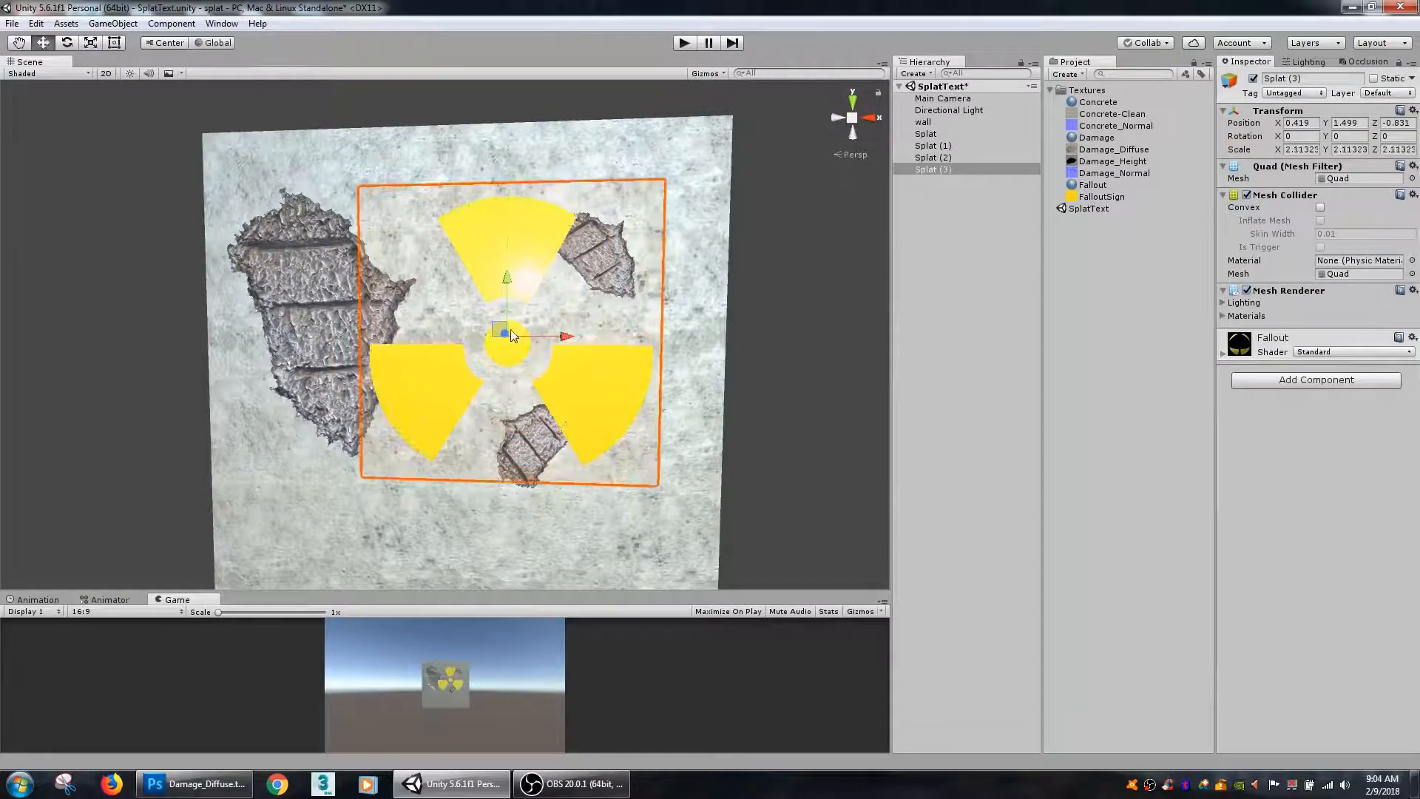
{"action": "left_click_drag", "start_coordinate": [495, 325], "coordinate": [592, 385]}
{"action": "scroll", "coordinate": [478, 333], "scroll_direction": "up", "scroll_amount": 1}
{"action": "key", "text": "r"}
- Move Splat, Splat (1) and Splat (2) together in front of the radiation sign, to Z position about -0.838
{"action": "left_click", "coordinate": [978, 230]}
{"action": "left_click", "coordinate": [940, 158]}
{"action": "left_click", "coordinate": [945, 136], "text": "shift"}
{"action": "right_click_drag", "start_coordinate": [591, 384], "coordinate": [865, 429], "text": "alt"}
{"action": "left_click_drag", "start_coordinate": [523, 402], "coordinate": [576, 400], "text": "alt"}
{"action": "key", "text": "w"}
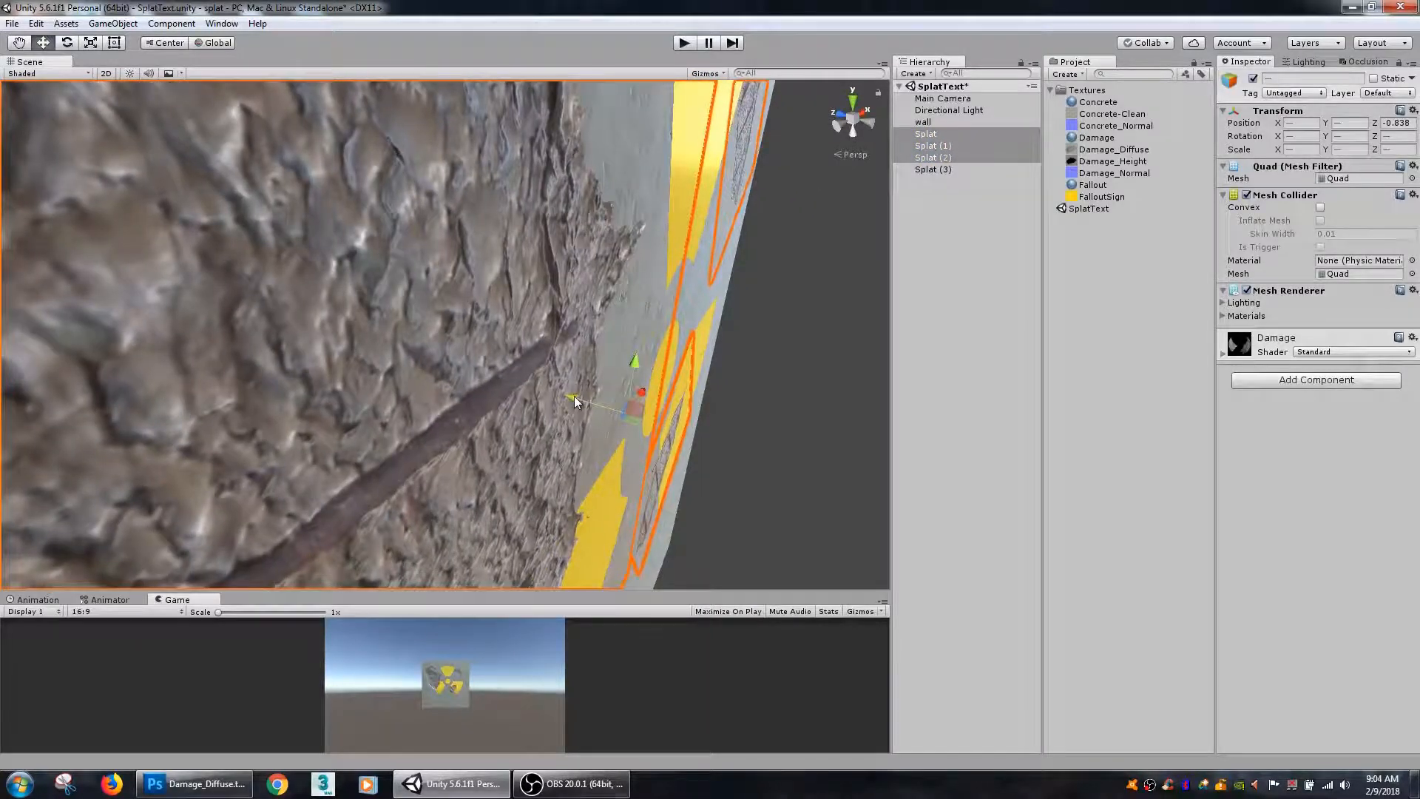
{"action": "left_click", "coordinate": [951, 324]}
- Examine from several angles how the damage splats overlap the radiation sign on the wall
{"action": "left_click_drag", "start_coordinate": [728, 385], "coordinate": [473, 362], "text": "alt"}
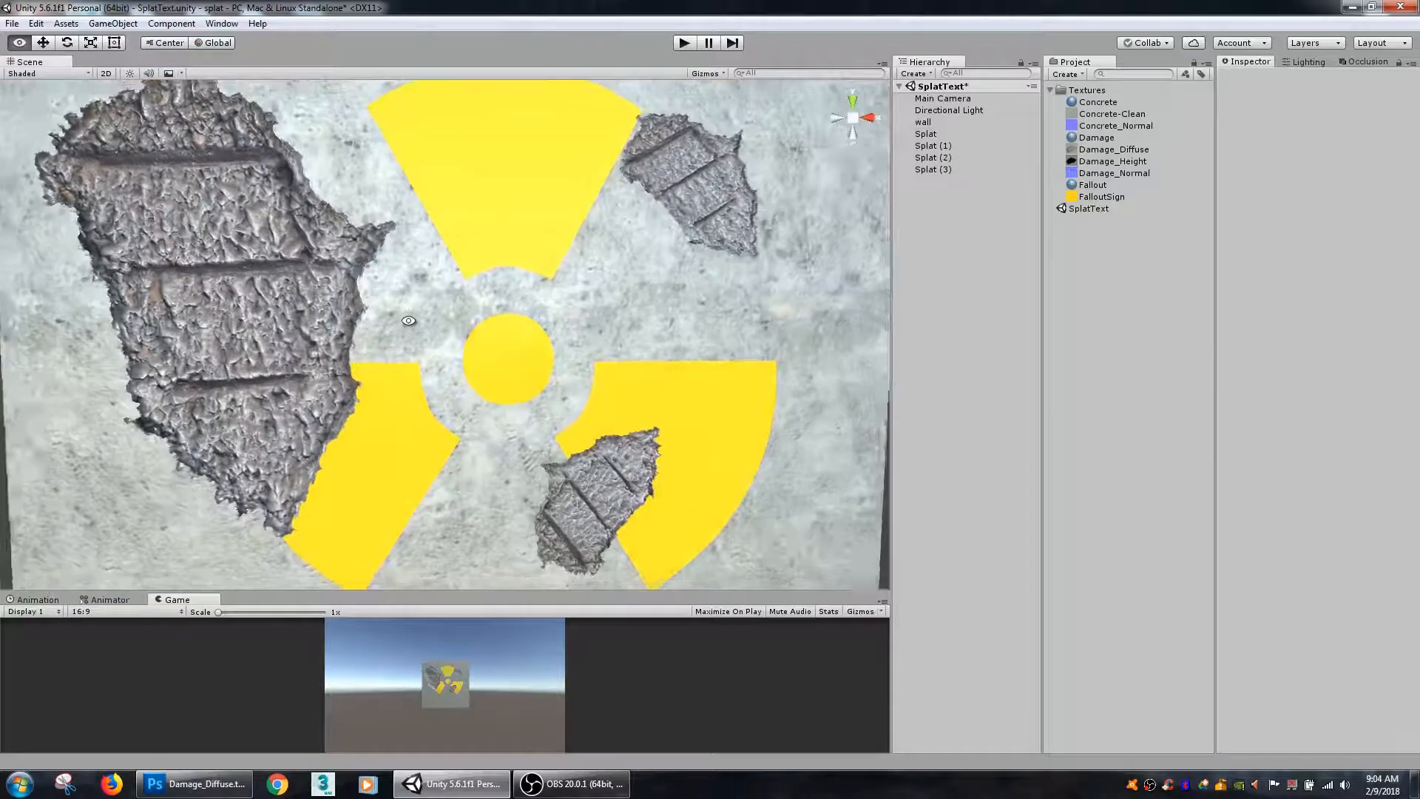
{"action": "right_click_drag", "start_coordinate": [592, 336], "coordinate": [523, 321], "text": "alt"}
{"action": "left_click_drag", "start_coordinate": [523, 321], "coordinate": [453, 326], "text": "alt"}
{"action": "left_click", "coordinate": [503, 255]}
{"action": "left_click", "coordinate": [980, 305]}
{"action": "right_click_drag", "start_coordinate": [636, 377], "coordinate": [540, 388], "text": "alt"}
{"action": "left_click_drag", "start_coordinate": [540, 389], "coordinate": [618, 405], "text": "alt"}
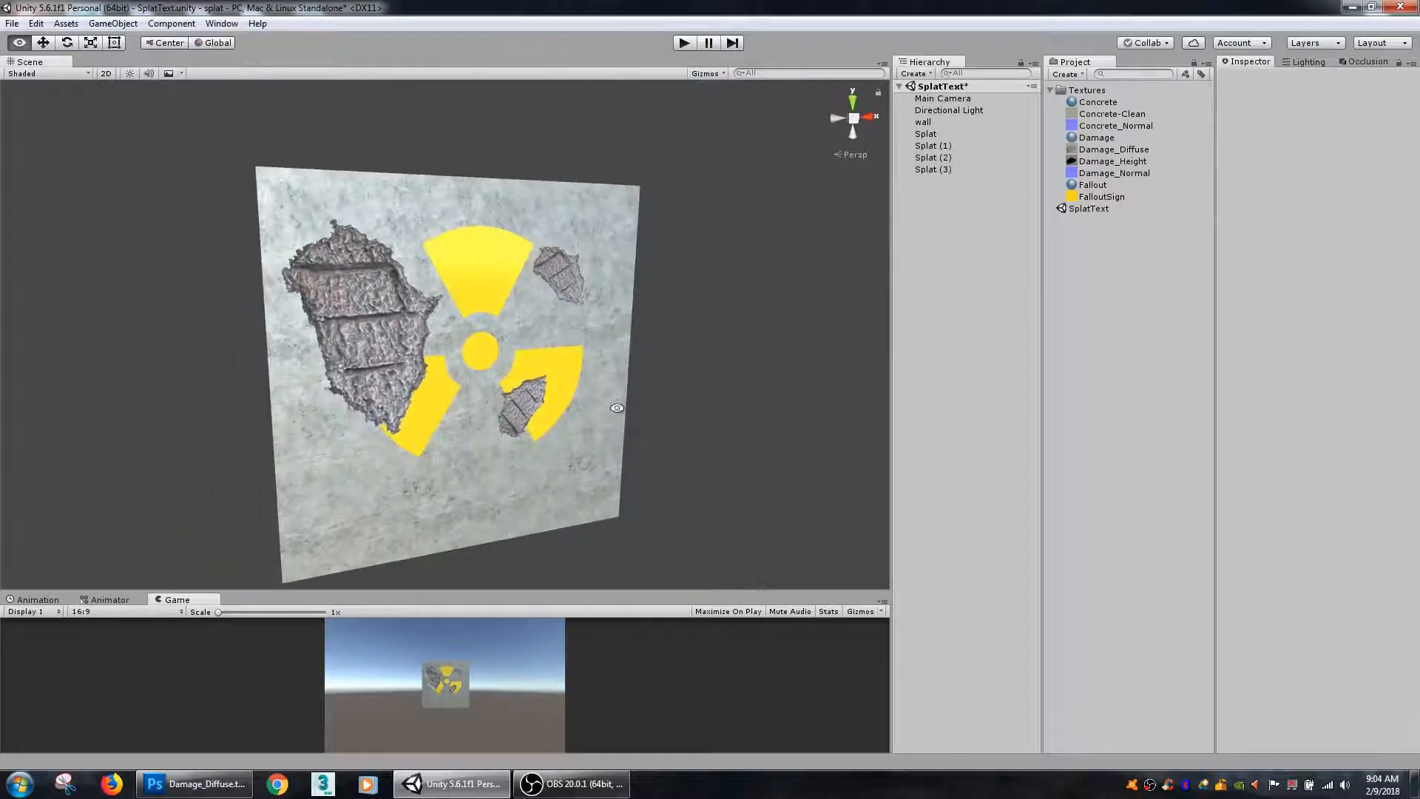
{"action": "right_click_drag", "start_coordinate": [618, 405], "coordinate": [657, 399], "text": "alt"}
{"action": "left_click_drag", "start_coordinate": [657, 399], "coordinate": [455, 389], "text": "alt"}
- Shift the radiation-sign splat slightly down the wall beneath the damage splats
{"action": "left_click", "coordinate": [439, 228]}
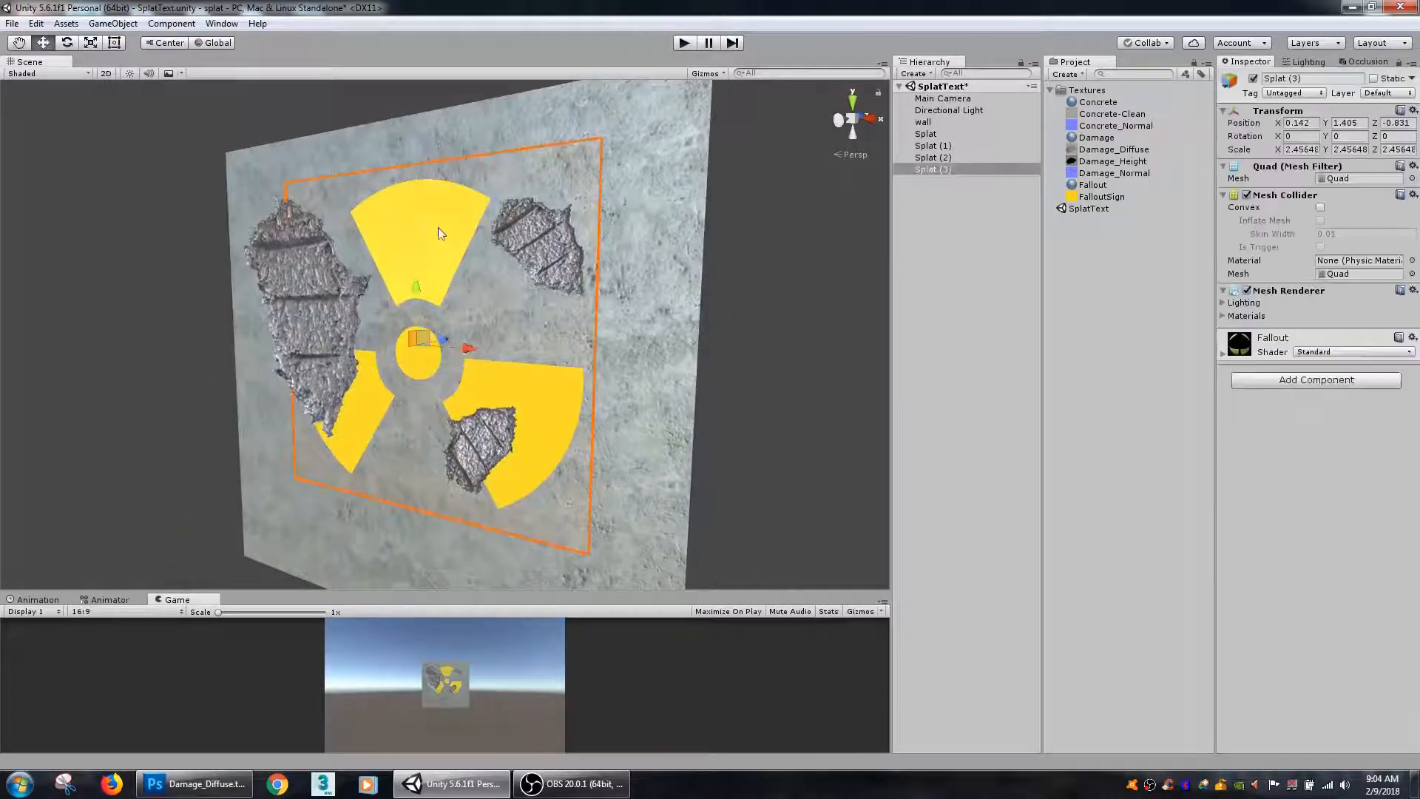
{"action": "left_click_drag", "start_coordinate": [414, 288], "coordinate": [467, 382]}
{"action": "left_click", "coordinate": [928, 332]}
{"action": "left_click_drag", "start_coordinate": [370, 446], "coordinate": [570, 418], "text": "alt"}
{"action": "right_click_drag", "start_coordinate": [570, 419], "coordinate": [802, 413], "text": "alt"}
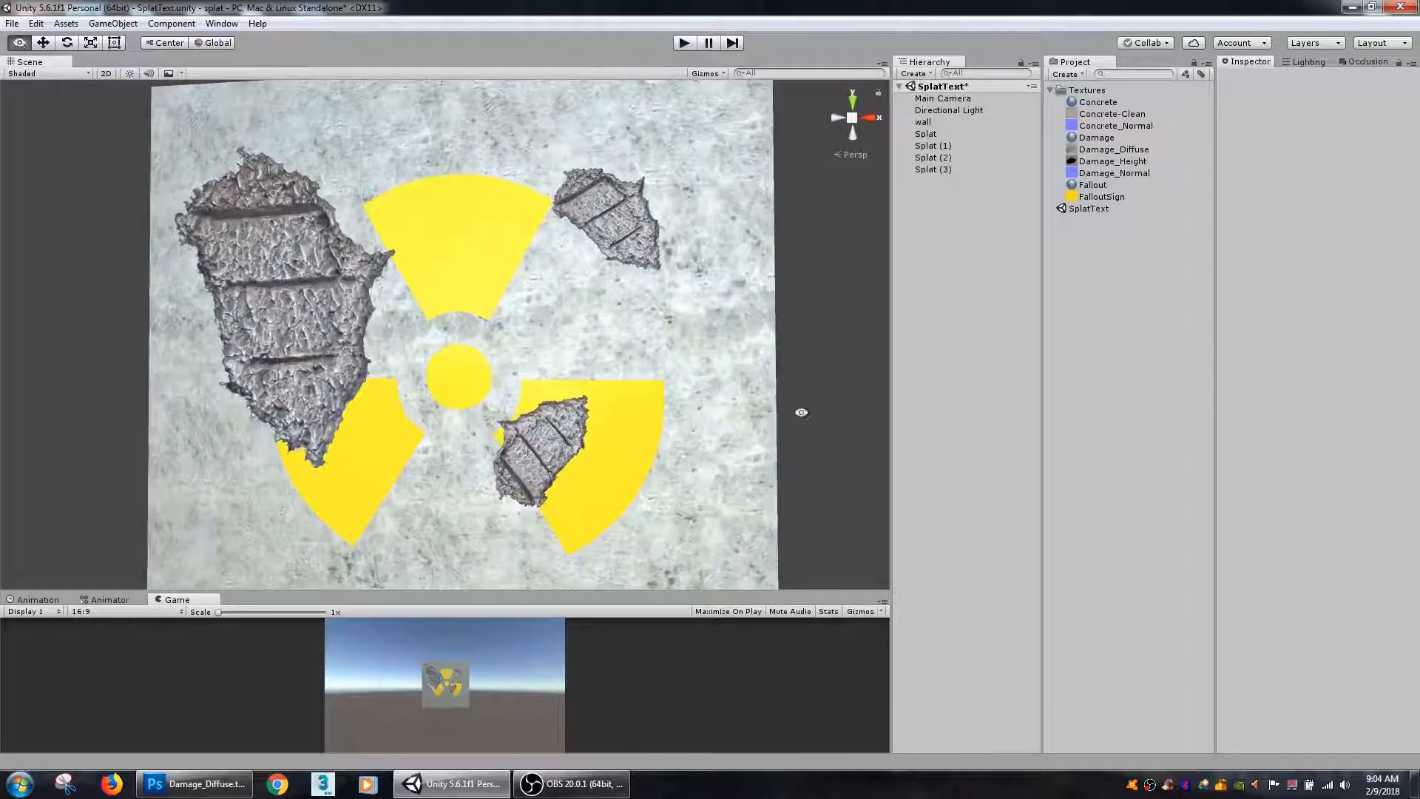
- Assign Concrete-Clean as the Fallout material's Detail Albedo and Concrete_Normal as its secondary normal map
{"action": "left_click", "coordinate": [1093, 185]}
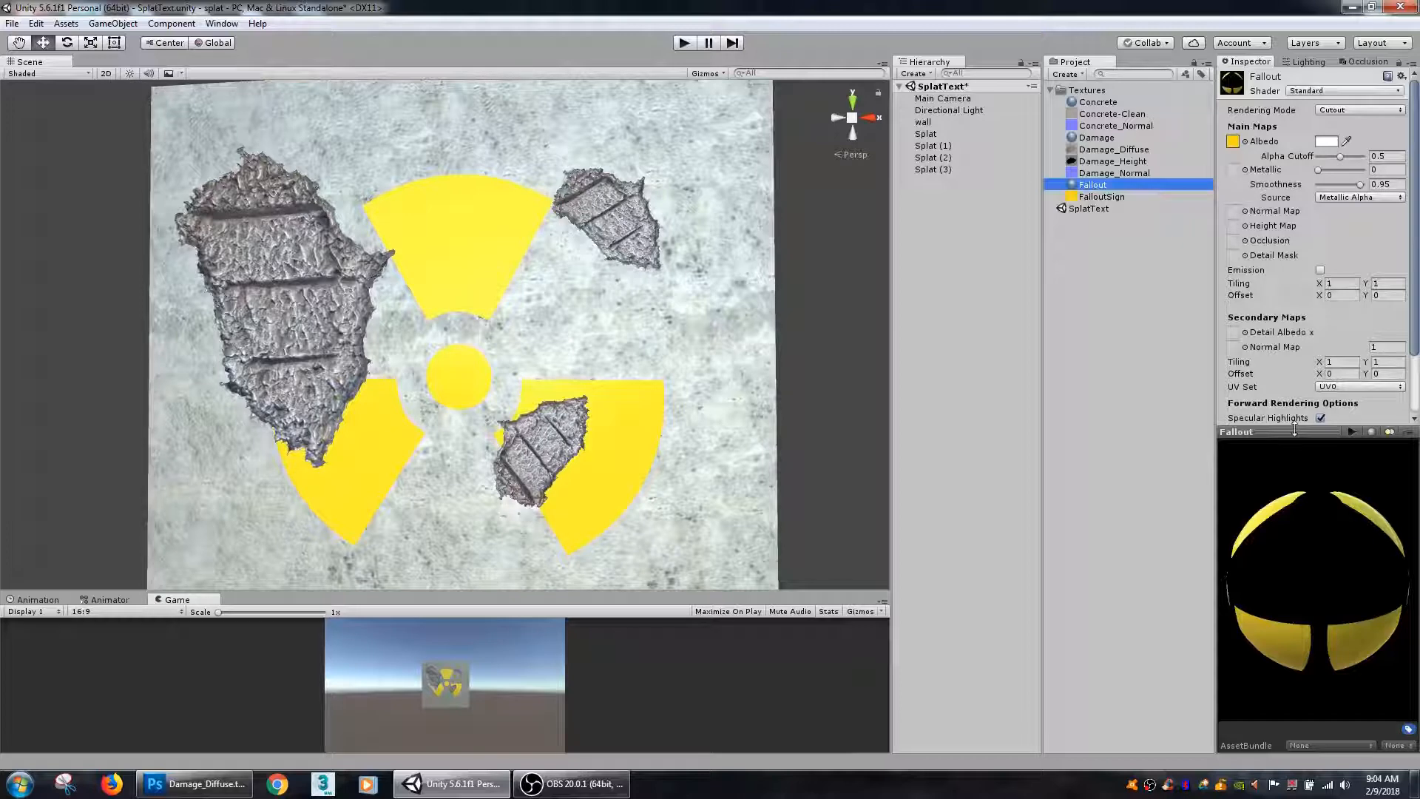
{"action": "left_click_drag", "start_coordinate": [1297, 432], "coordinate": [1298, 470]}
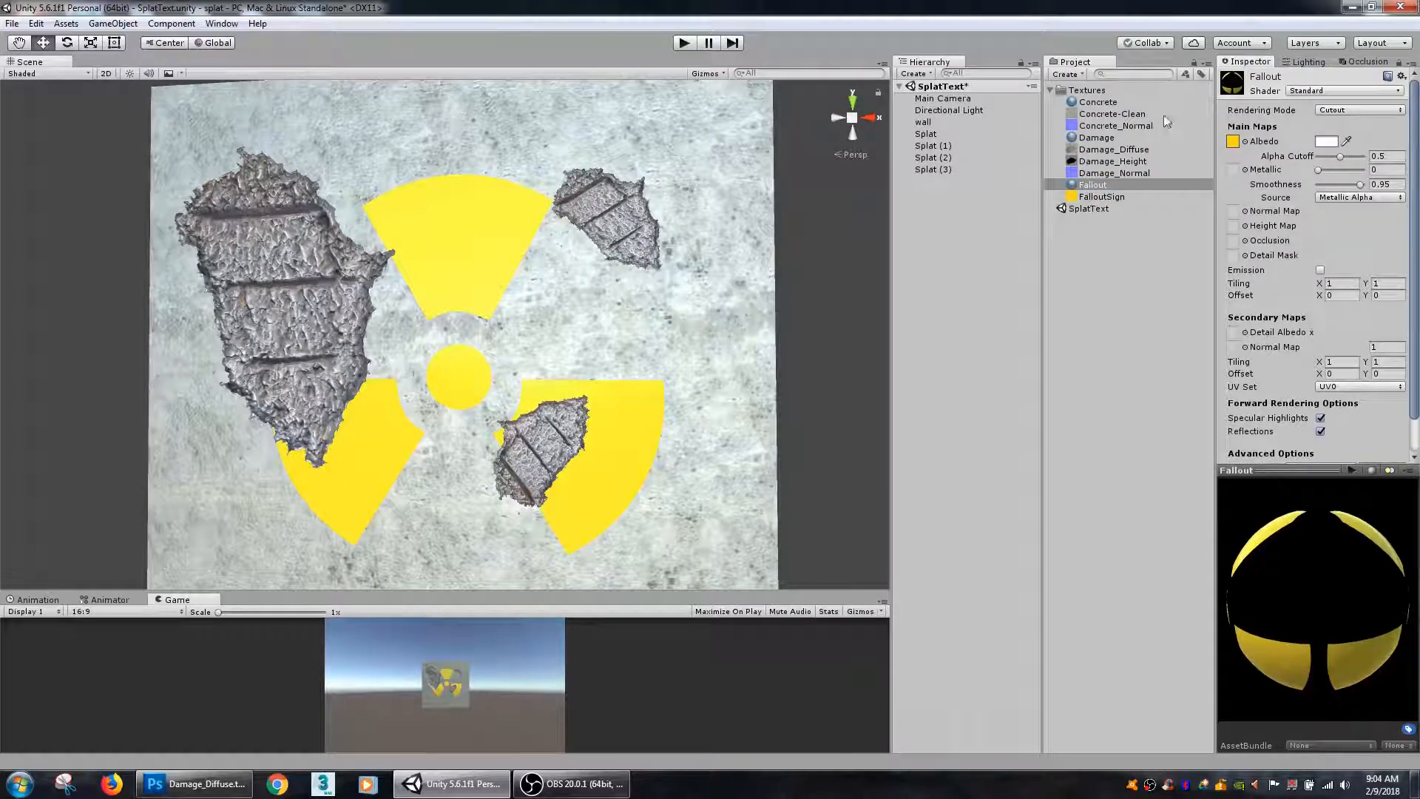
{"action": "left_click_drag", "start_coordinate": [1121, 118], "coordinate": [1234, 333]}
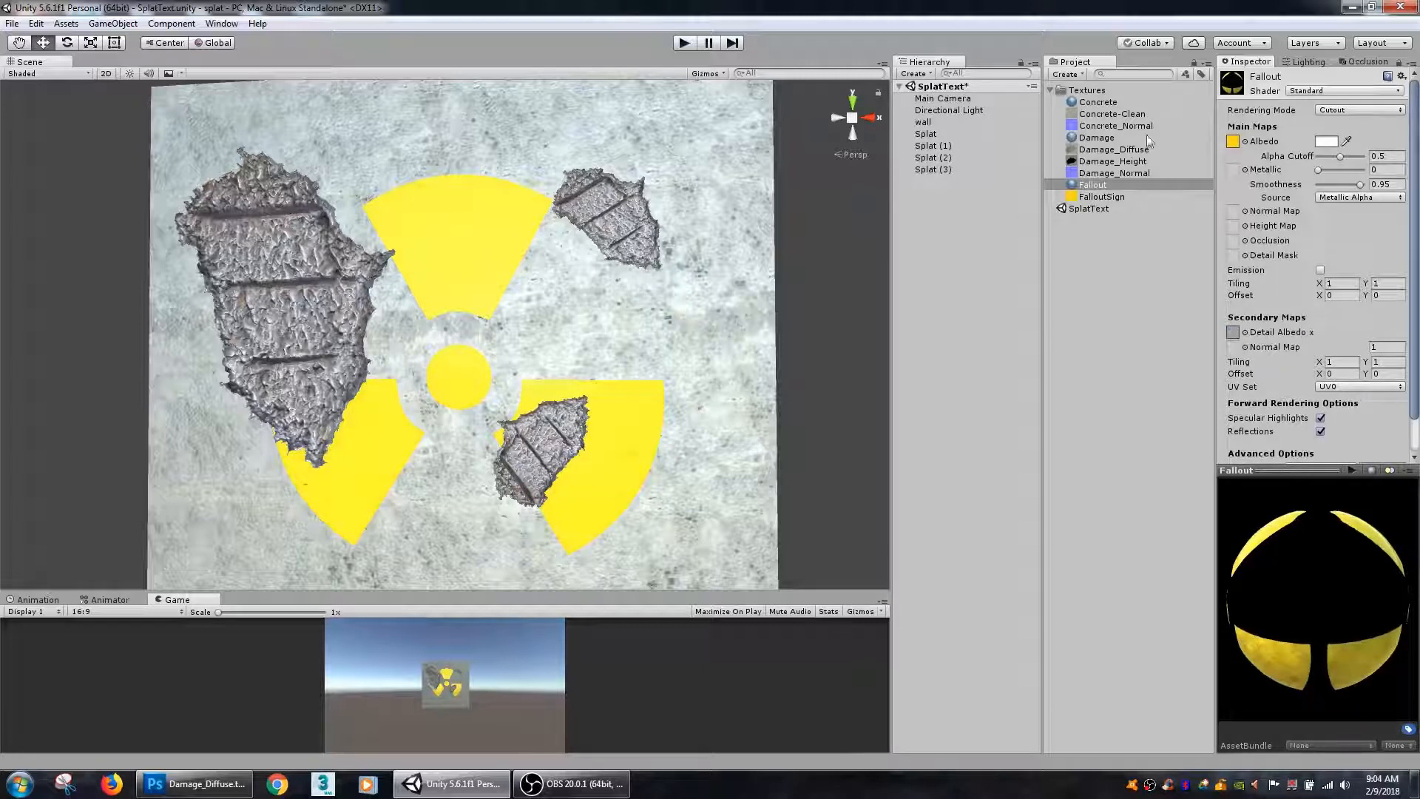
{"action": "left_click_drag", "start_coordinate": [1099, 127], "coordinate": [1247, 357]}
- Examine the concrete detail on the yellow sign up close and from different angles
{"action": "left_click_drag", "start_coordinate": [428, 366], "coordinate": [482, 384], "text": "alt"}
{"action": "scroll", "coordinate": [484, 370], "scroll_direction": "up", "scroll_amount": 5}
{"action": "left_click_drag", "start_coordinate": [518, 244], "coordinate": [568, 290], "text": "alt"}
{"action": "middle_click_drag", "start_coordinate": [290, 445], "coordinate": [393, 374]}
{"action": "scroll", "coordinate": [481, 403], "scroll_direction": "up", "scroll_amount": 5}
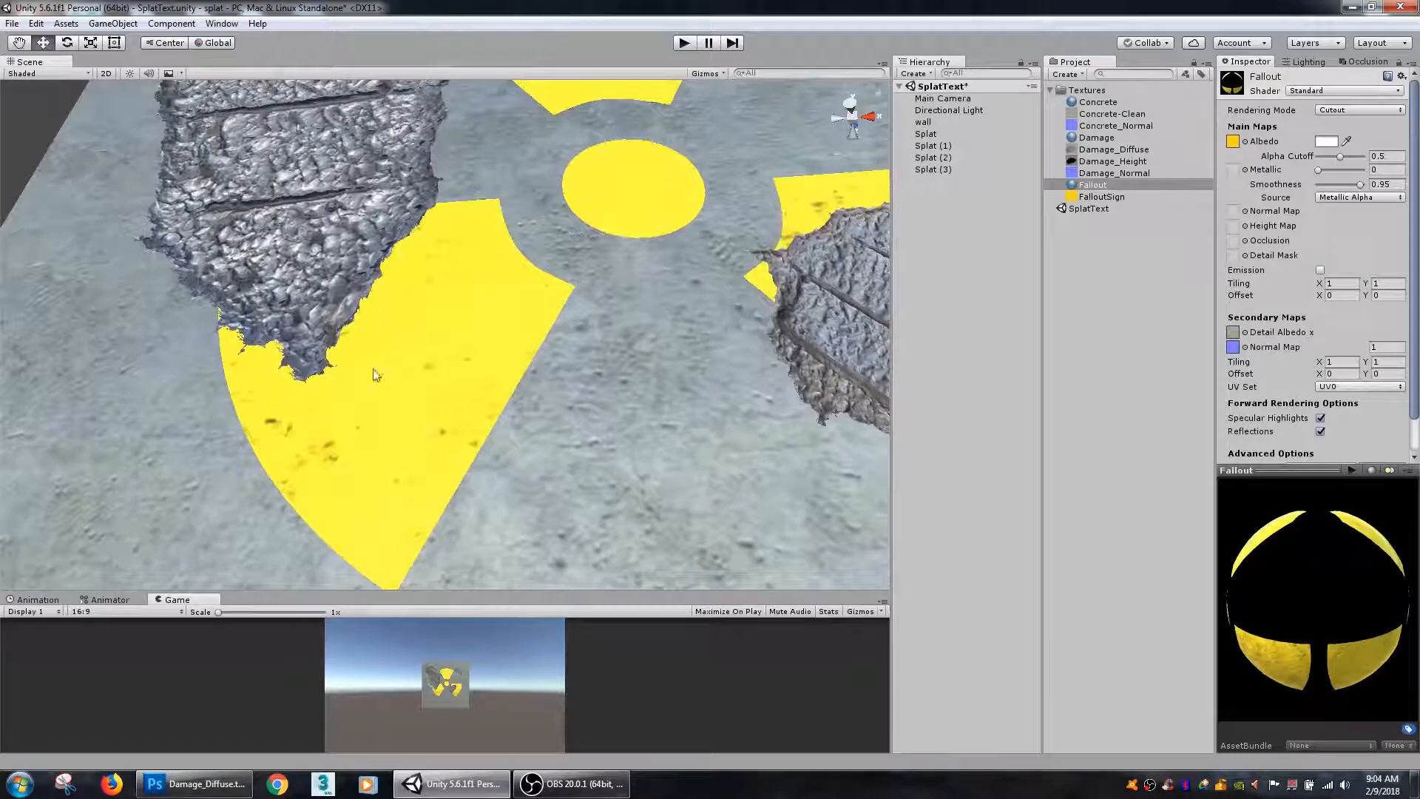
{"action": "left_click_drag", "start_coordinate": [503, 424], "coordinate": [406, 367], "text": "alt"}
{"action": "left_click_drag", "start_coordinate": [557, 355], "coordinate": [392, 207], "text": "alt"}
{"action": "left_click_drag", "start_coordinate": [448, 252], "coordinate": [679, 329], "text": "alt"}
{"action": "scroll", "coordinate": [580, 377], "scroll_direction": "down", "scroll_amount": 3}
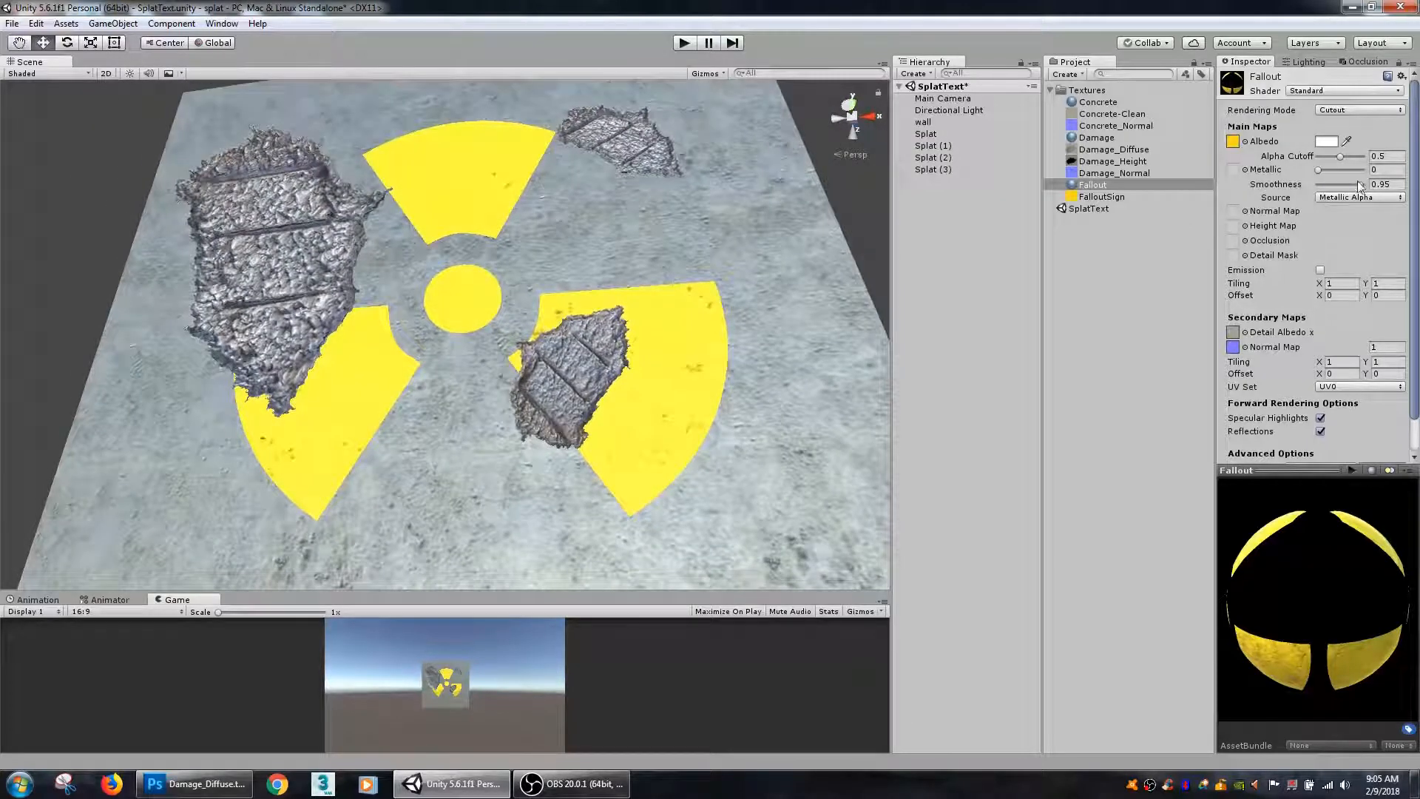
- Reduce the Fallout material's smoothness to 0.77 and darken its albedo tint to a neutral grey with value 178
{"action": "mouse_move", "coordinate": [1343, 188]}
{"action": "left_mouse_down"}
{"action": "mouse_move", "coordinate": [1310, 191]}
{"action": "mouse_move", "coordinate": [1354, 187]}
{"action": "mouse_move", "coordinate": [1336, 171]}
{"action": "mouse_move", "coordinate": [1327, 181]}
{"action": "mouse_move", "coordinate": [1365, 190]}
{"action": "mouse_move", "coordinate": [1315, 172]}
{"action": "left_mouse_up"}
{"action": "left_click", "coordinate": [1325, 142]}
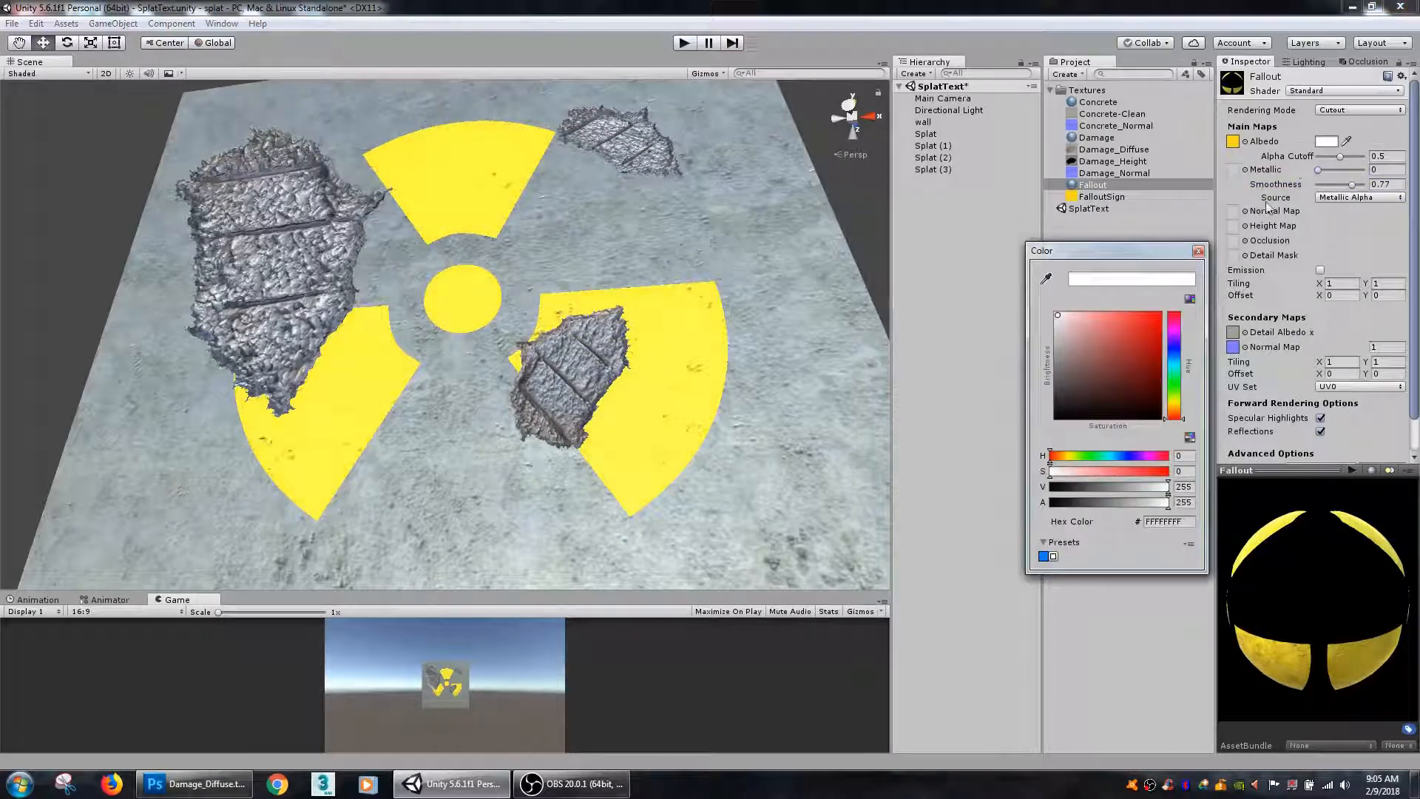
{"action": "left_click_drag", "start_coordinate": [1063, 332], "coordinate": [1047, 345]}
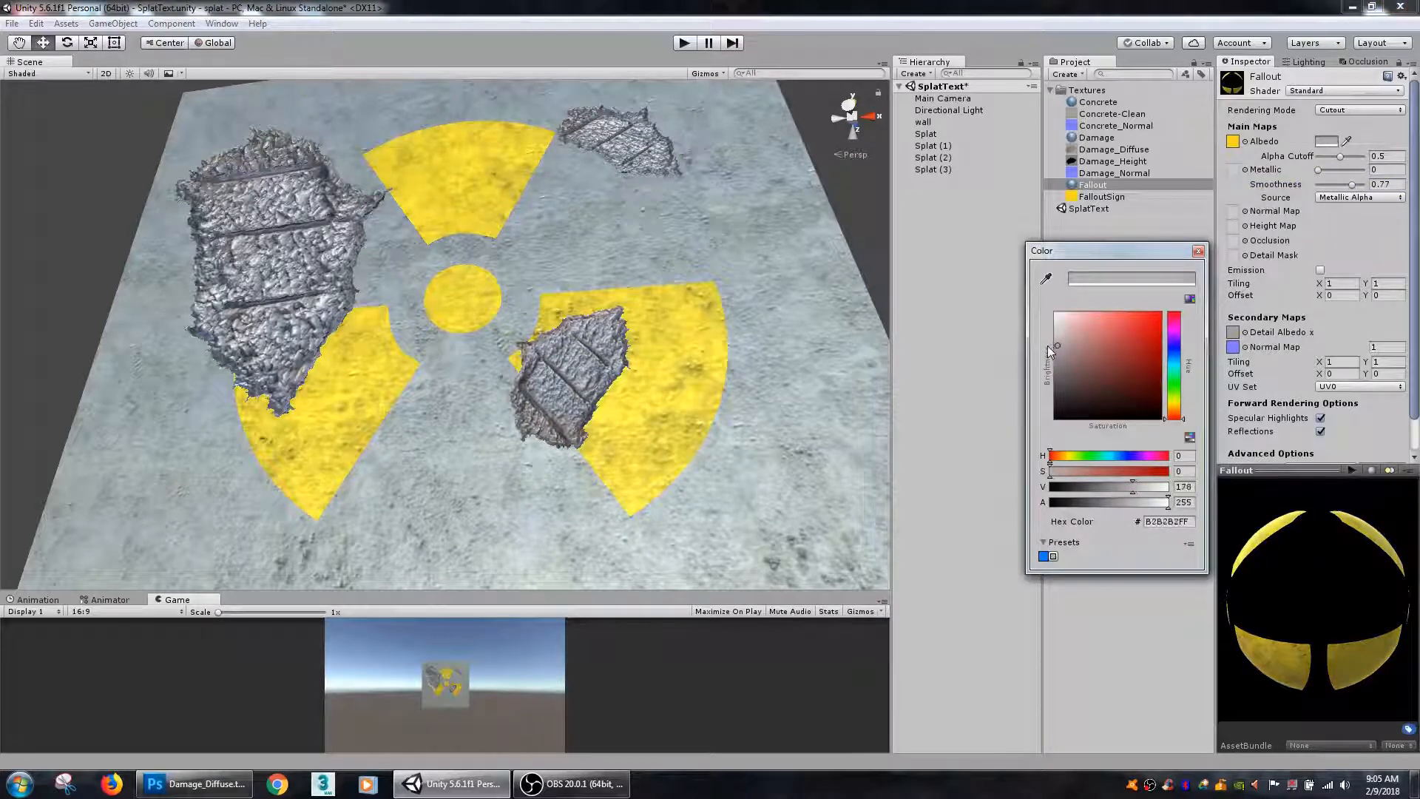
{"action": "left_click", "coordinate": [1199, 252]}
- Lower the Fallout material's smoothness to 0.12
{"action": "left_click_drag", "start_coordinate": [665, 259], "coordinate": [700, 343], "text": "alt"}
{"action": "mouse_move", "coordinate": [1355, 186]}
{"action": "left_mouse_down"}
{"action": "mouse_move", "coordinate": [1322, 189]}
{"action": "mouse_move", "coordinate": [1356, 198]}
{"action": "mouse_move", "coordinate": [1343, 172]}
{"action": "mouse_move", "coordinate": [1355, 173]}
{"action": "mouse_move", "coordinate": [1298, 176]}
{"action": "mouse_move", "coordinate": [1329, 190]}
{"action": "left_mouse_up"}
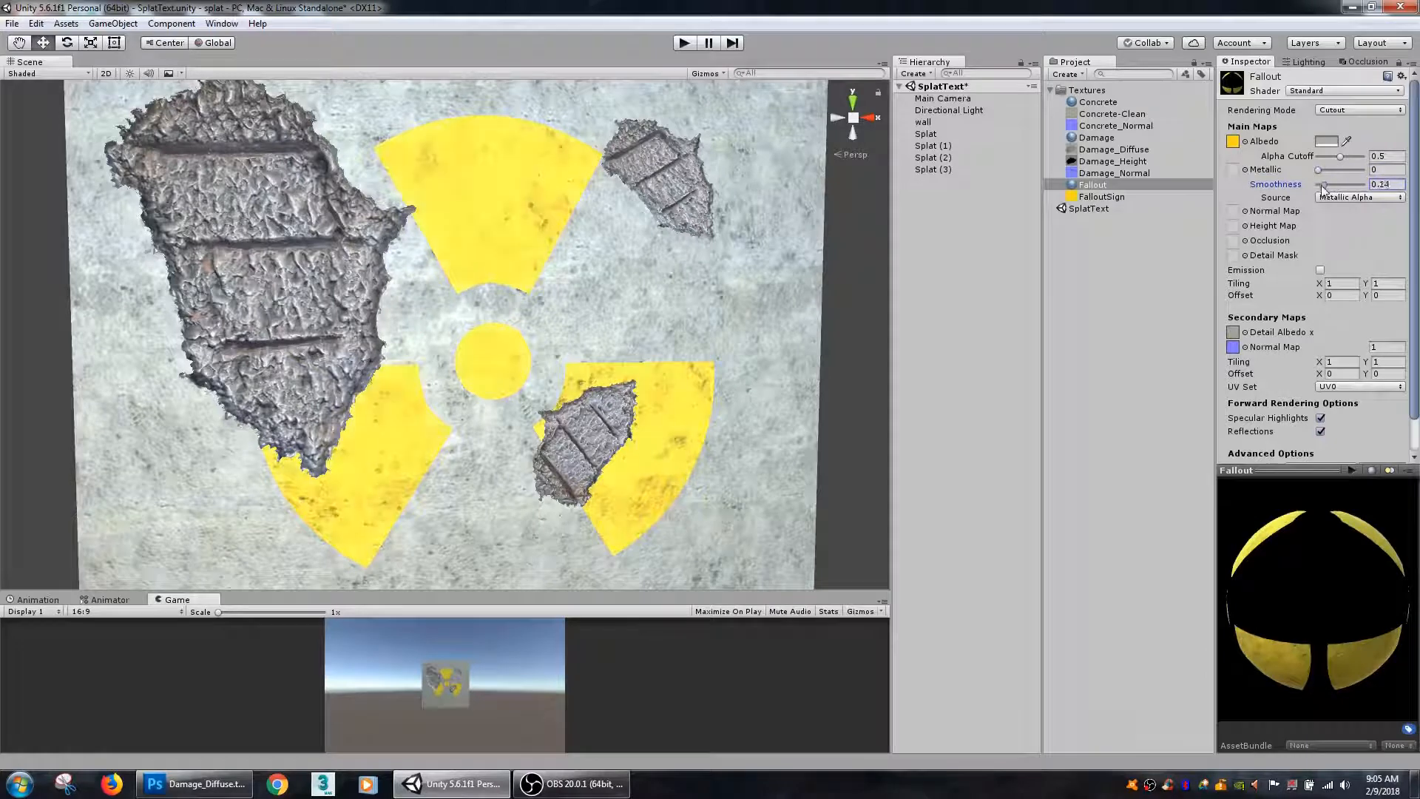
{"action": "left_click_drag", "start_coordinate": [488, 344], "coordinate": [466, 403], "text": "alt"}
{"action": "scroll", "coordinate": [346, 378], "scroll_direction": "down", "scroll_amount": 6}
{"action": "scroll", "coordinate": [523, 419], "scroll_direction": "up", "scroll_amount": 3}
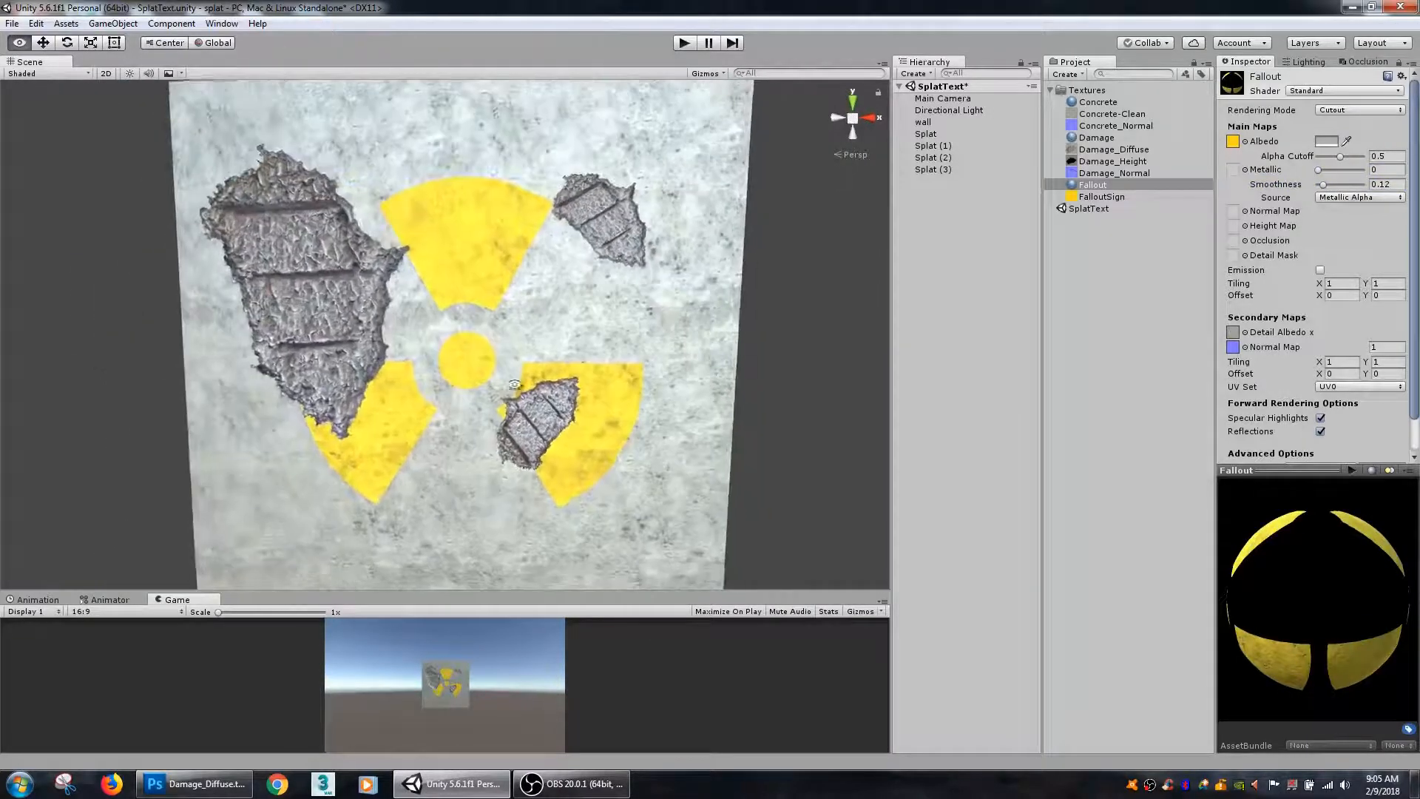
- Rotate the radiation-sign splat slightly counter-clockwise in the plane of the wall and deselect it
{"action": "scroll", "coordinate": [474, 403], "scroll_direction": "up", "scroll_amount": 2}
{"action": "left_click", "coordinate": [936, 171]}
{"action": "left_click_drag", "start_coordinate": [489, 344], "coordinate": [443, 292]}
{"action": "key", "text": "e"}
{"action": "left_click", "coordinate": [503, 233]}
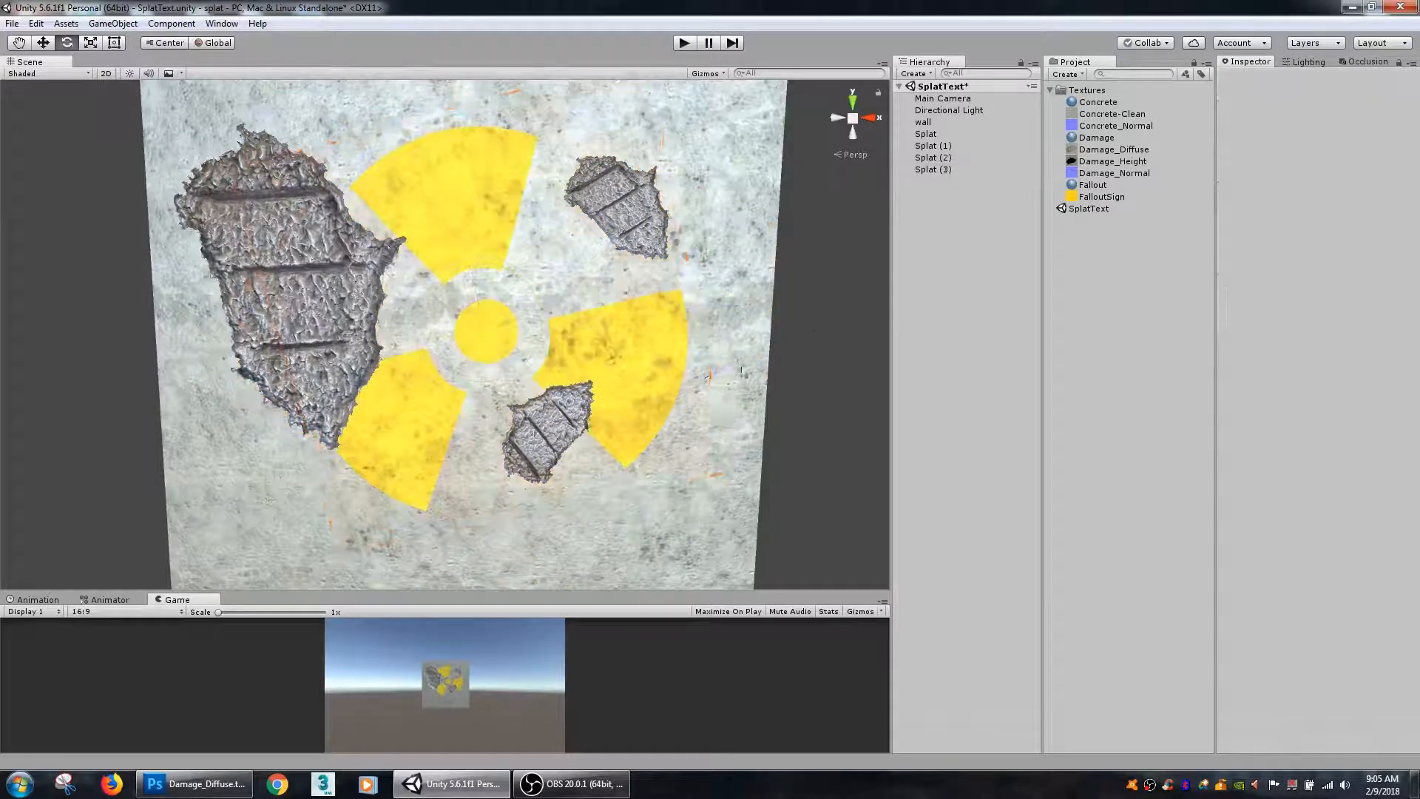
- Turn the radiation-sign splat clockwise in the plane of the wall, undoing unwanted trial rotations
{"action": "scroll", "coordinate": [503, 244], "scroll_direction": "down", "scroll_amount": 8}
{"action": "left_click_drag", "start_coordinate": [502, 244], "coordinate": [549, 381], "text": "alt"}
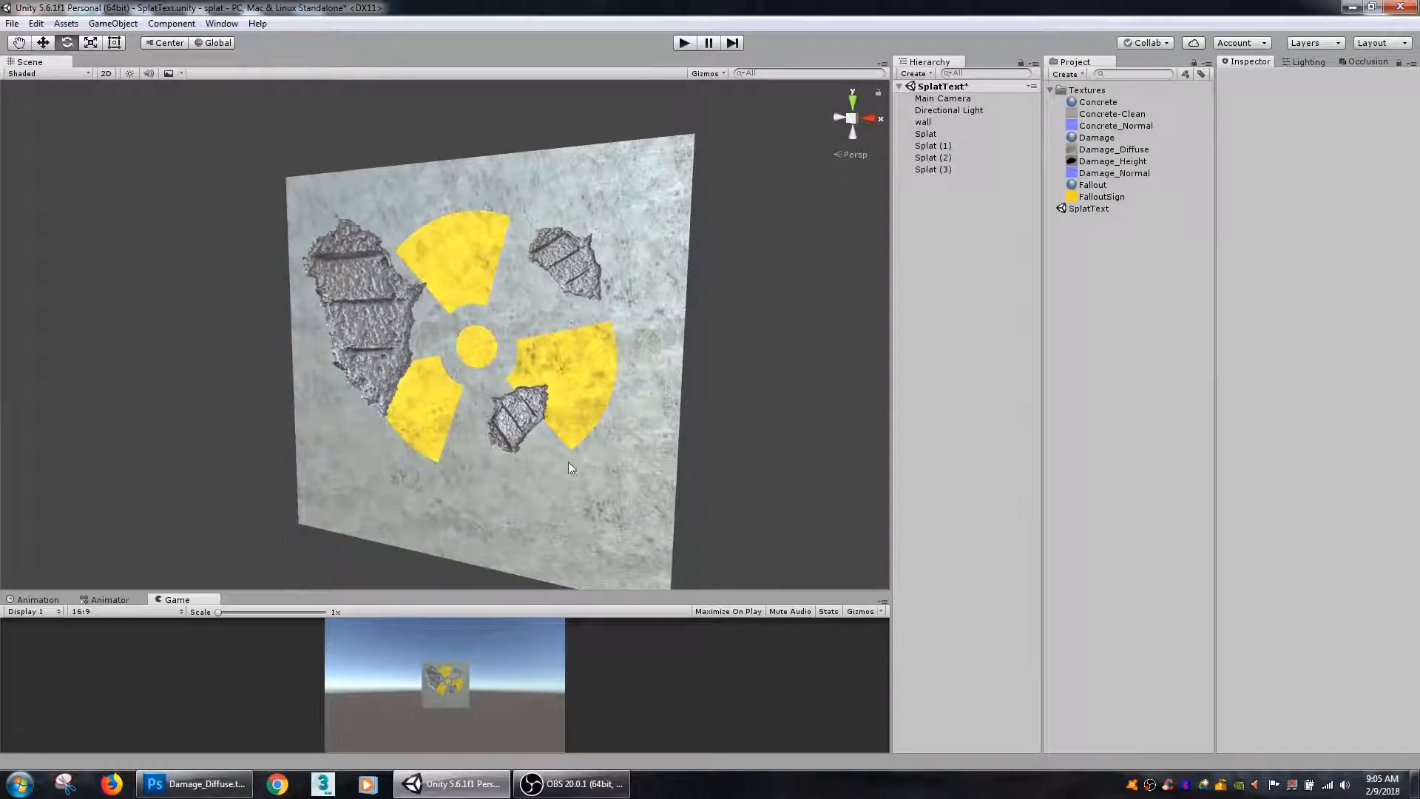
{"action": "left_click_drag", "start_coordinate": [570, 194], "coordinate": [551, 139], "text": "alt"}
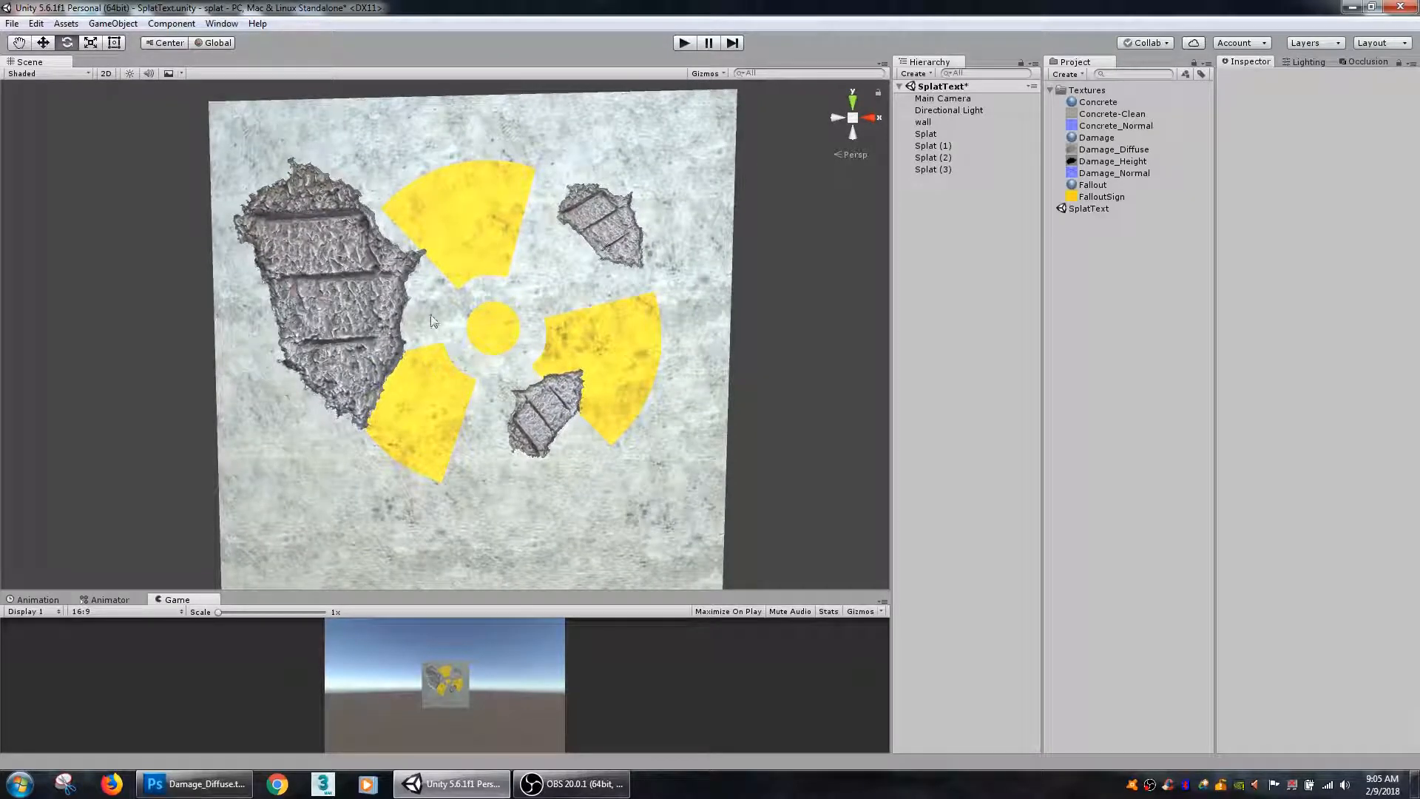
{"action": "scroll", "coordinate": [625, 464], "scroll_direction": "up", "scroll_amount": 2}
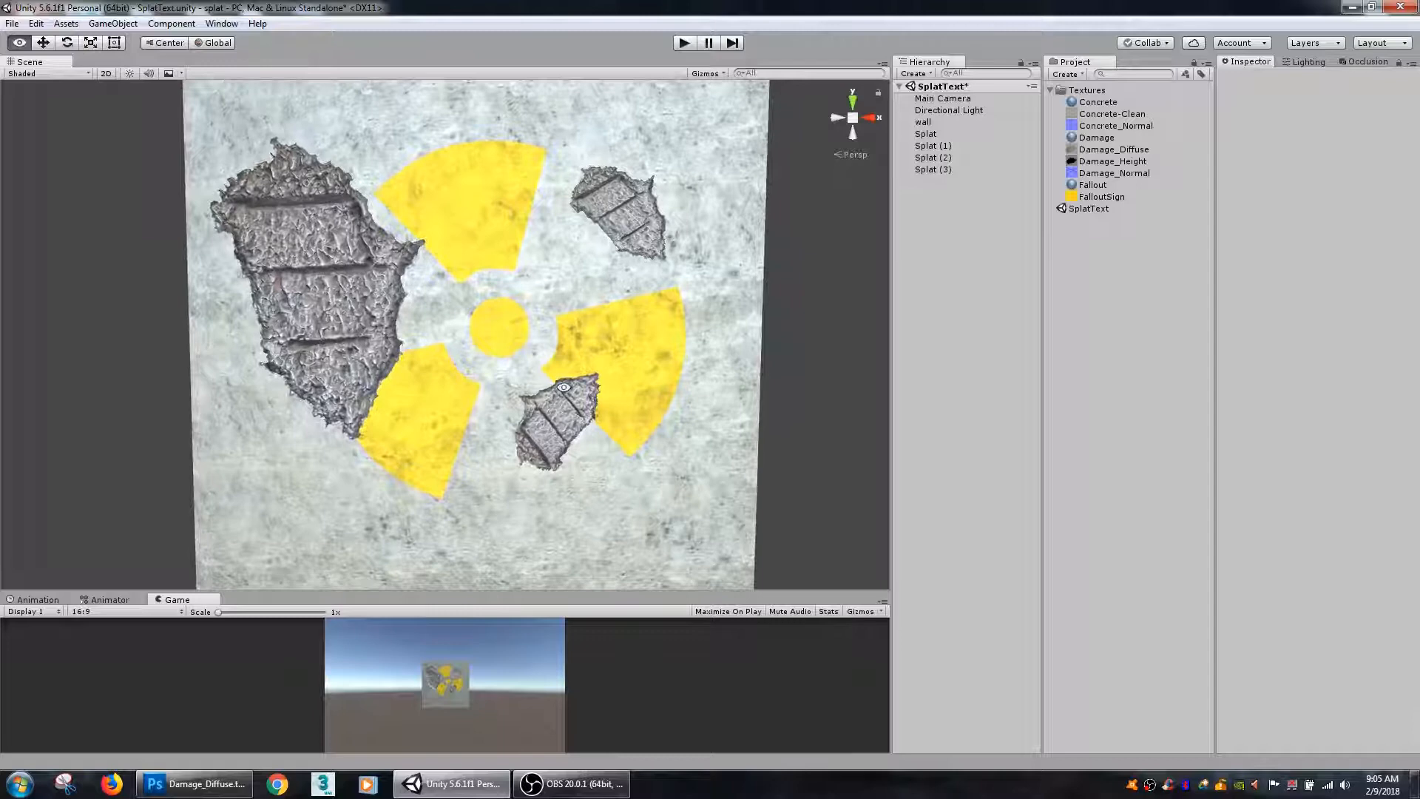
{"action": "key", "text": "e"}
{"action": "left_click", "coordinate": [656, 333]}
{"action": "left_click_drag", "start_coordinate": [531, 366], "coordinate": [502, 386]}
{"action": "key", "text": "ctrl+z"}
{"action": "left_click_drag", "start_coordinate": [614, 330], "coordinate": [546, 385], "text": "alt"}
{"action": "left_click_drag", "start_coordinate": [487, 334], "coordinate": [508, 353]}
{"action": "key", "text": "ctrl+z"}
- Move the radiation-sign splat down and to the left on the wall beneath the large damage splat, and deselect it
{"action": "left_click_drag", "start_coordinate": [477, 459], "coordinate": [634, 335], "text": "alt"}
{"action": "key", "text": "w"}
{"action": "left_click_drag", "start_coordinate": [499, 319], "coordinate": [447, 391]}
{"action": "left_click_drag", "start_coordinate": [664, 413], "coordinate": [509, 446], "text": "alt"}
{"action": "left_click", "coordinate": [1001, 357]}
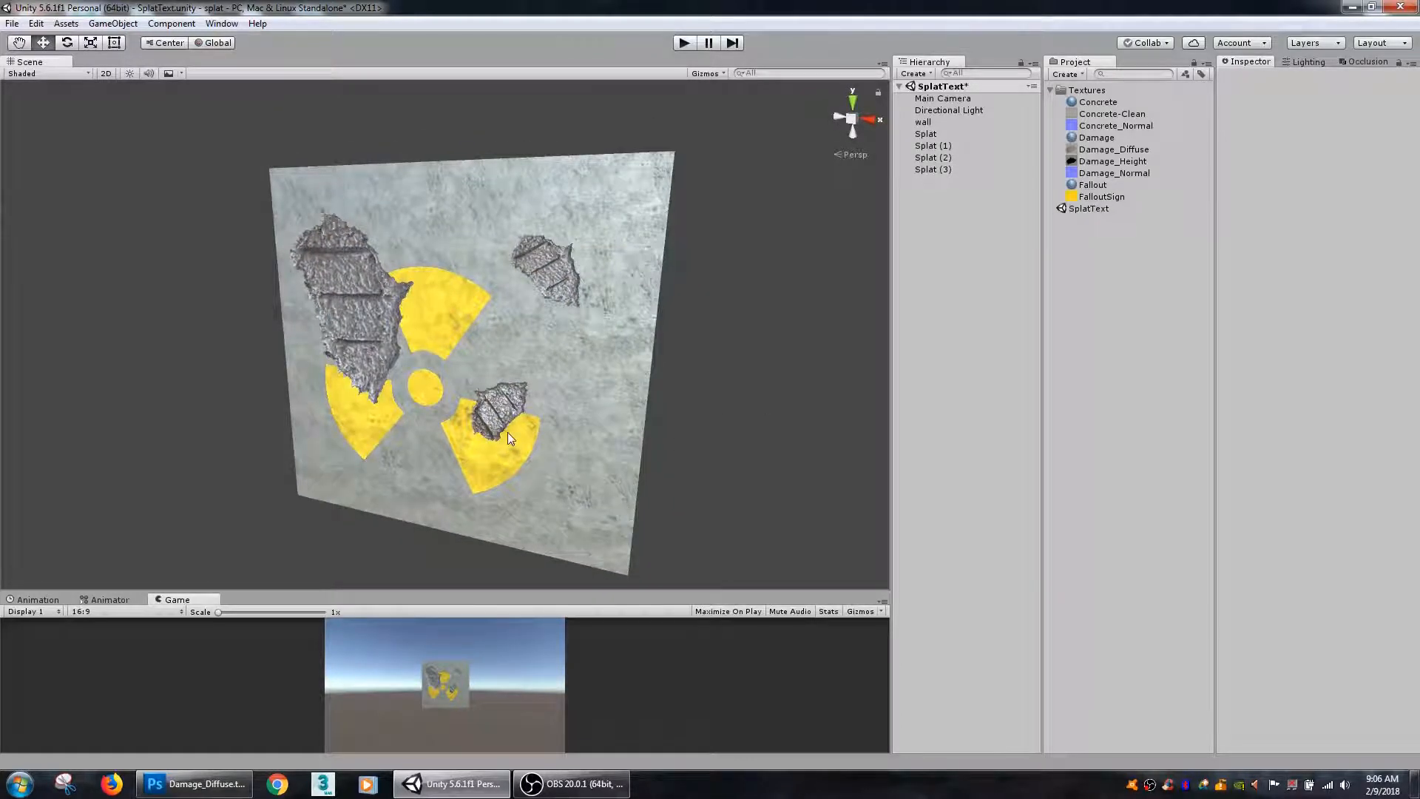